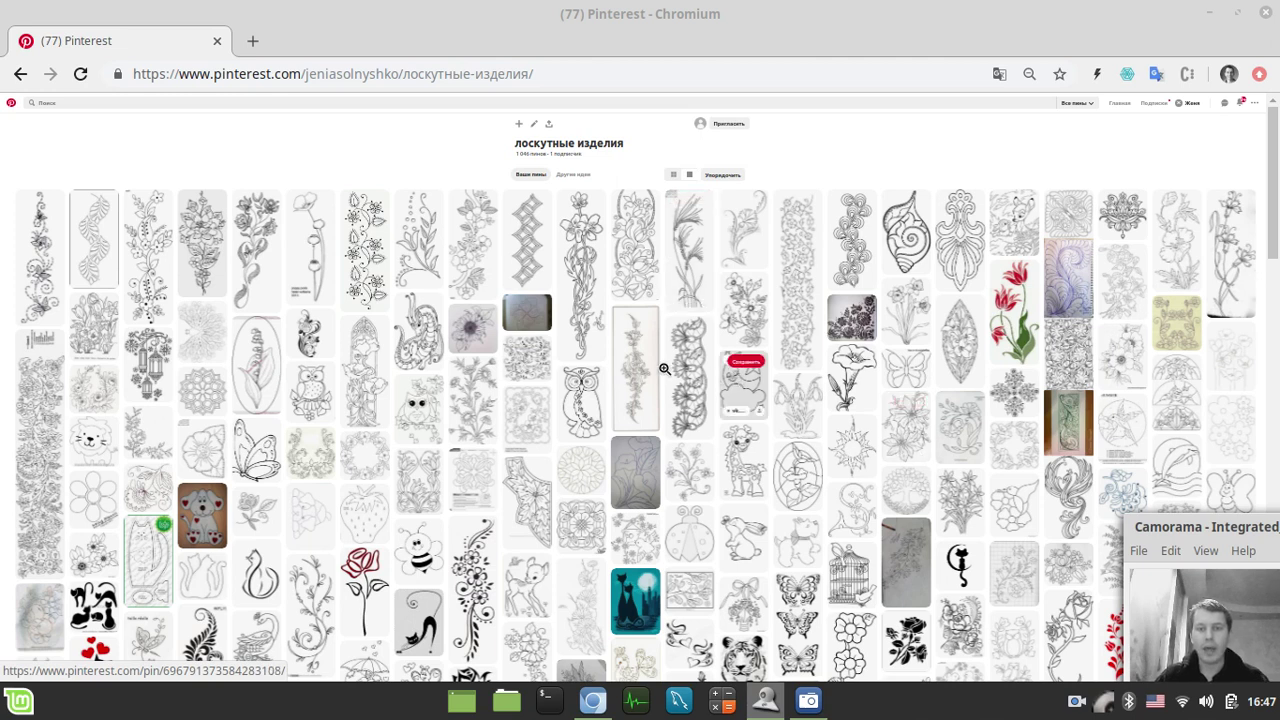
# Open the board page's source in a new tab and reset its zoom to normal
pyautogui.click(243, 147)
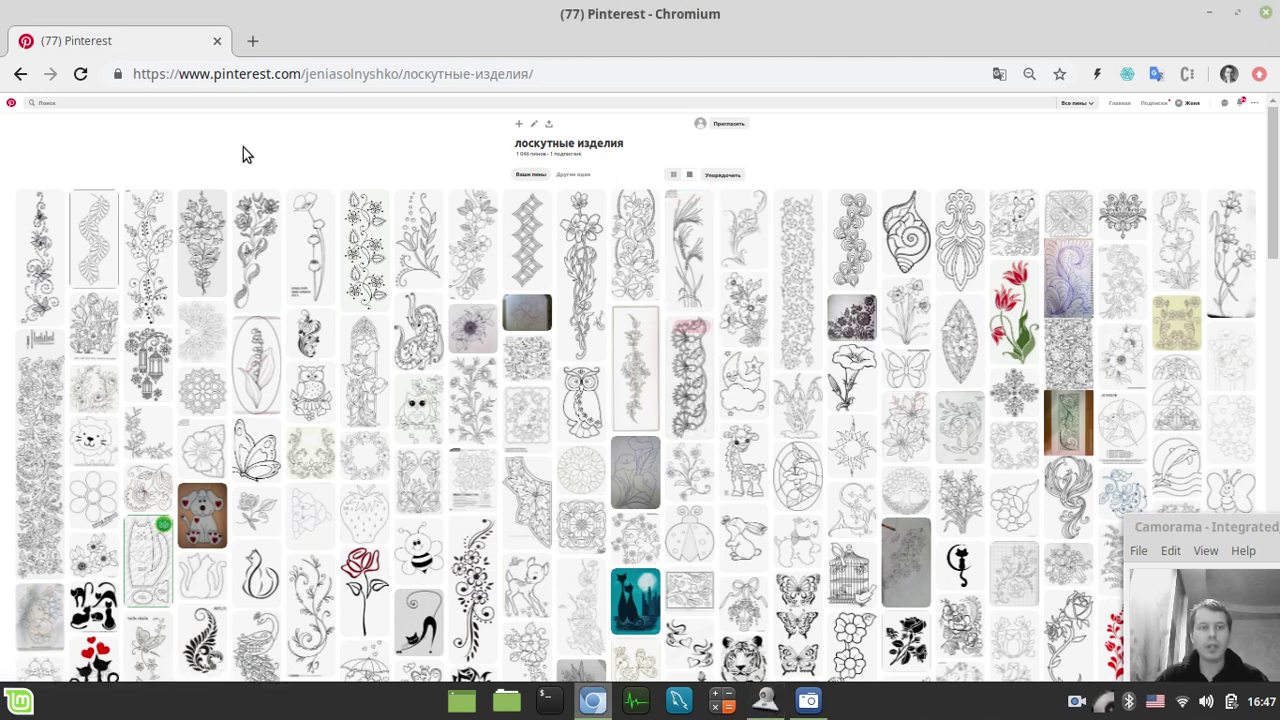
pyautogui.rightClick(241, 147)
pyautogui.click(337, 369)
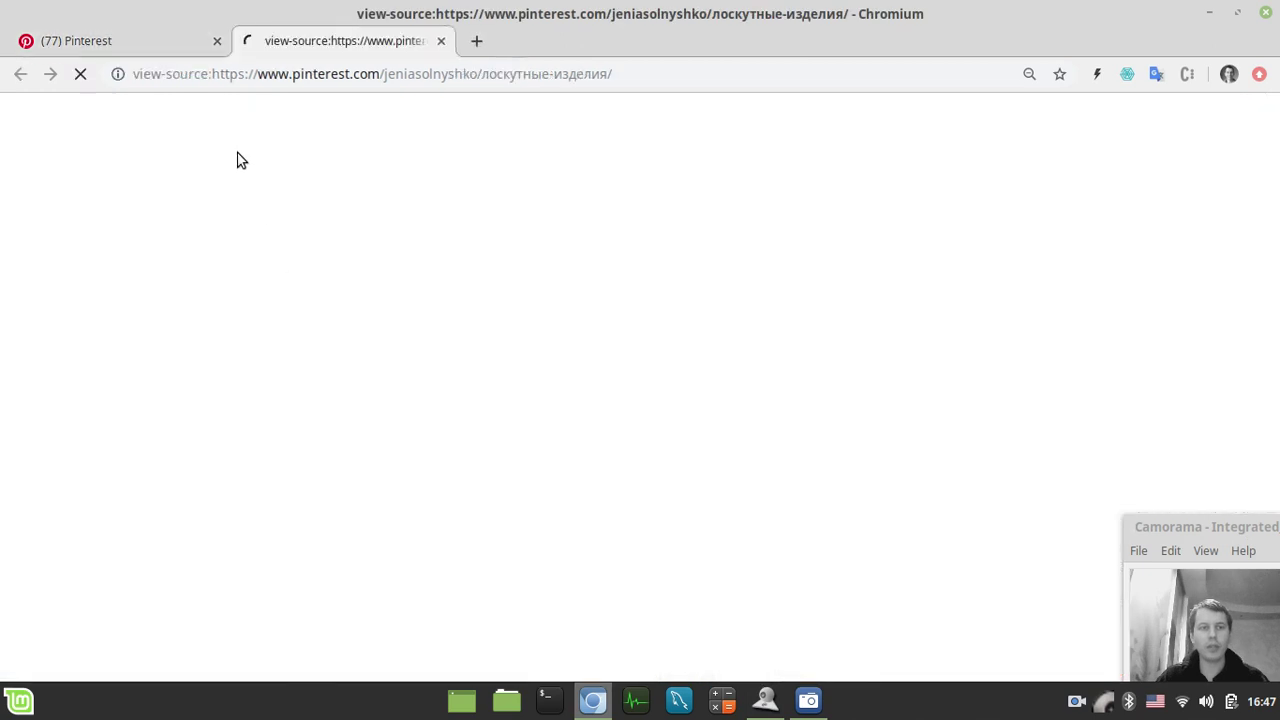
pyautogui.click(116, 39)
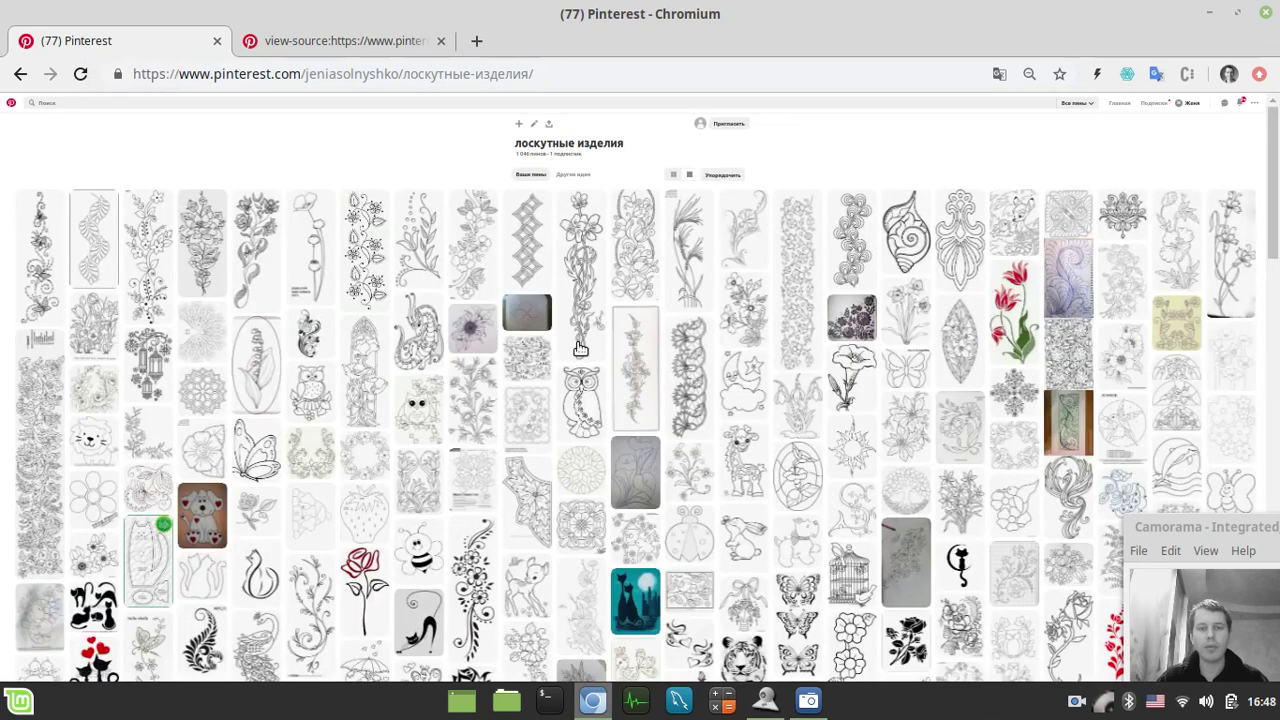
pyautogui.scroll(-2, 791, 352)
pyautogui.moveTo(797, 375)
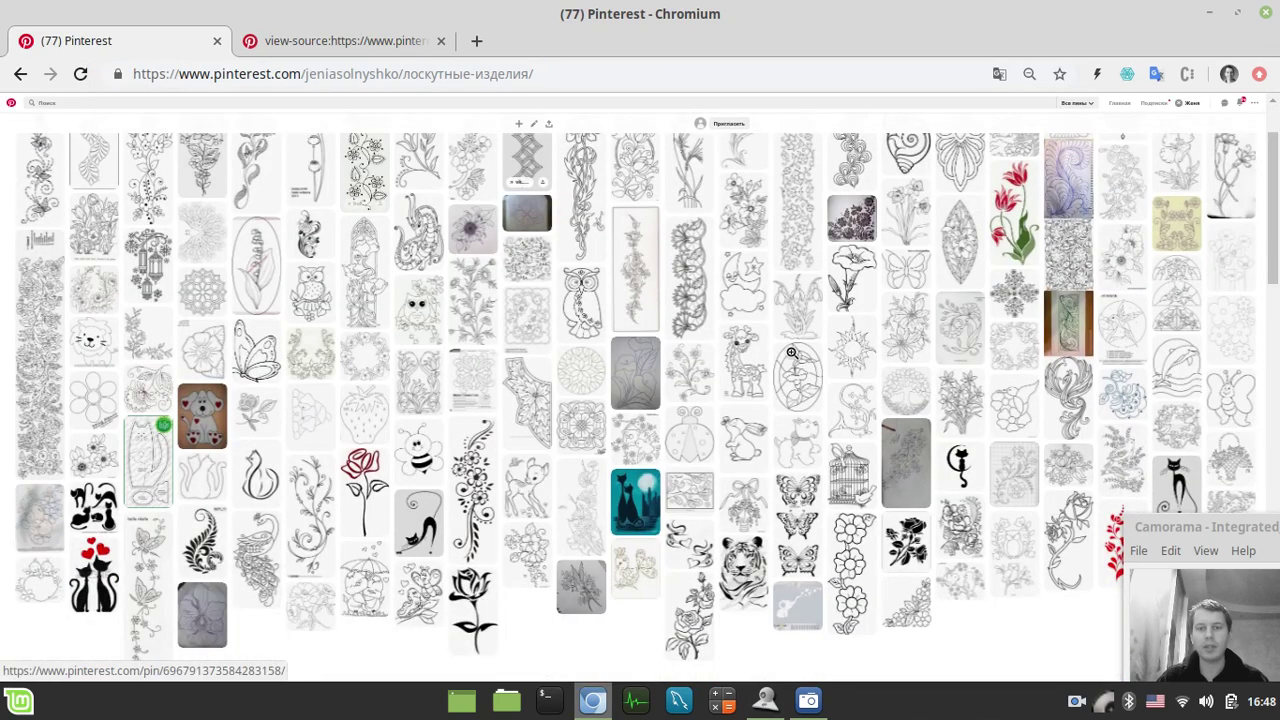
pyautogui.scroll(2, 366, 249)
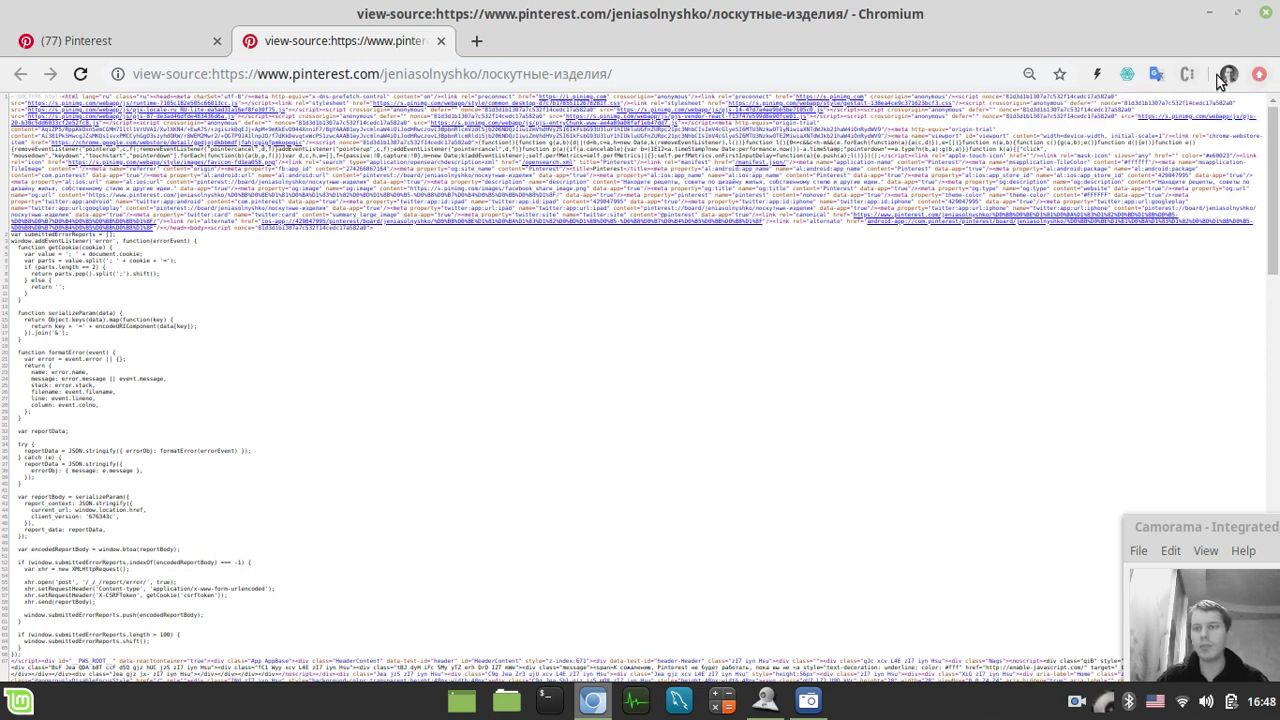
pyautogui.click(1259, 74)
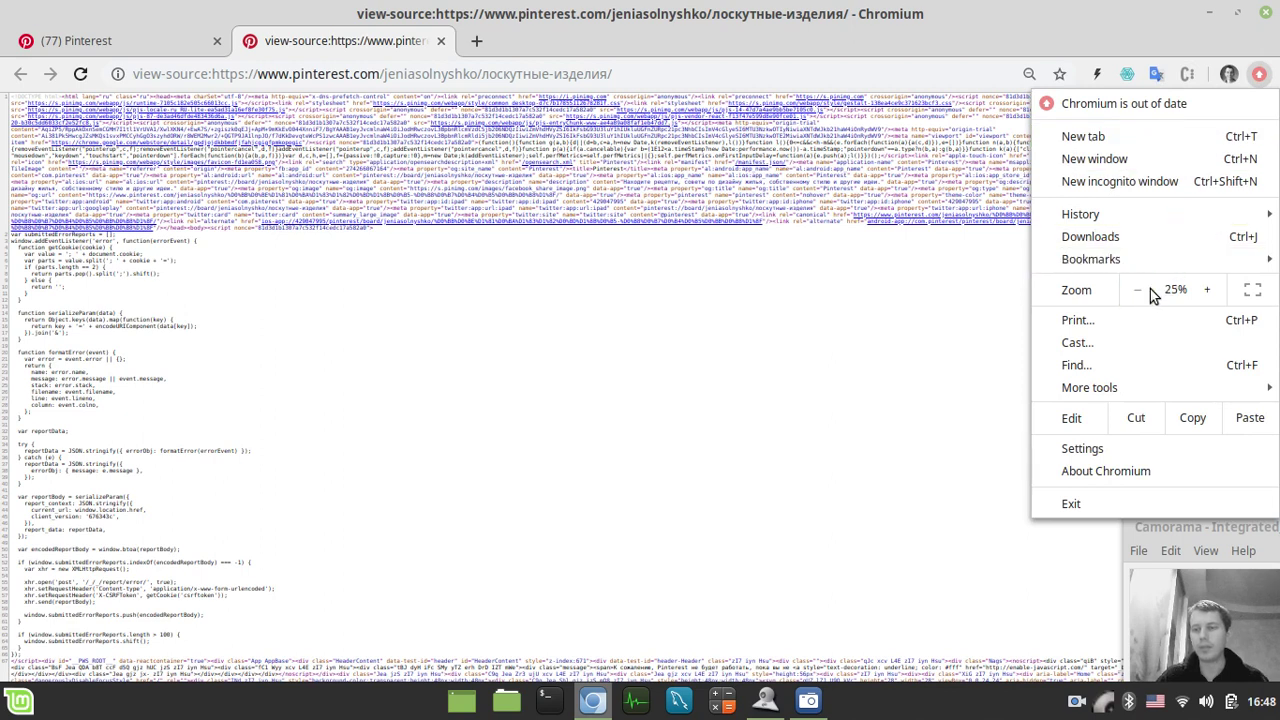
pyautogui.click(1207, 290)
pyautogui.click(1207, 290)
pyautogui.click(1207, 290)
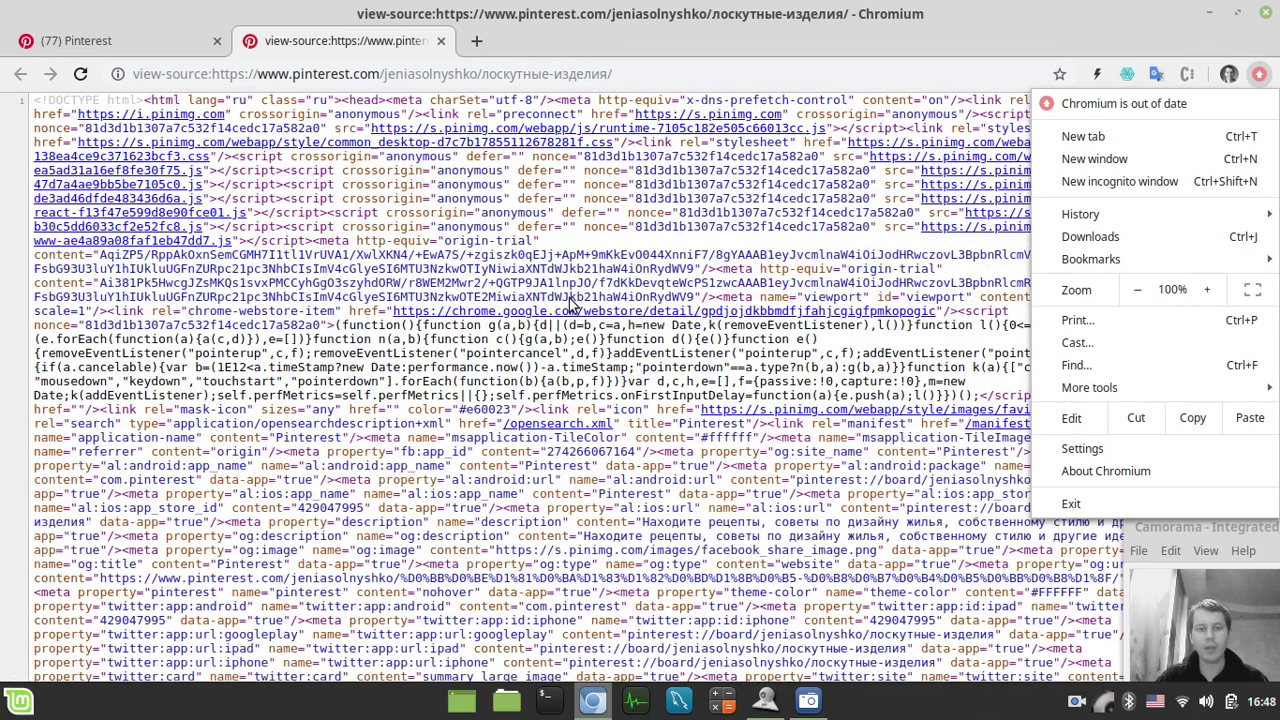
pyautogui.click(637, 352)
# Find the '<img' match in the source, scroll to the JSON image URLs, and return to the board
pyautogui.hotkey('ctrl', 'f')
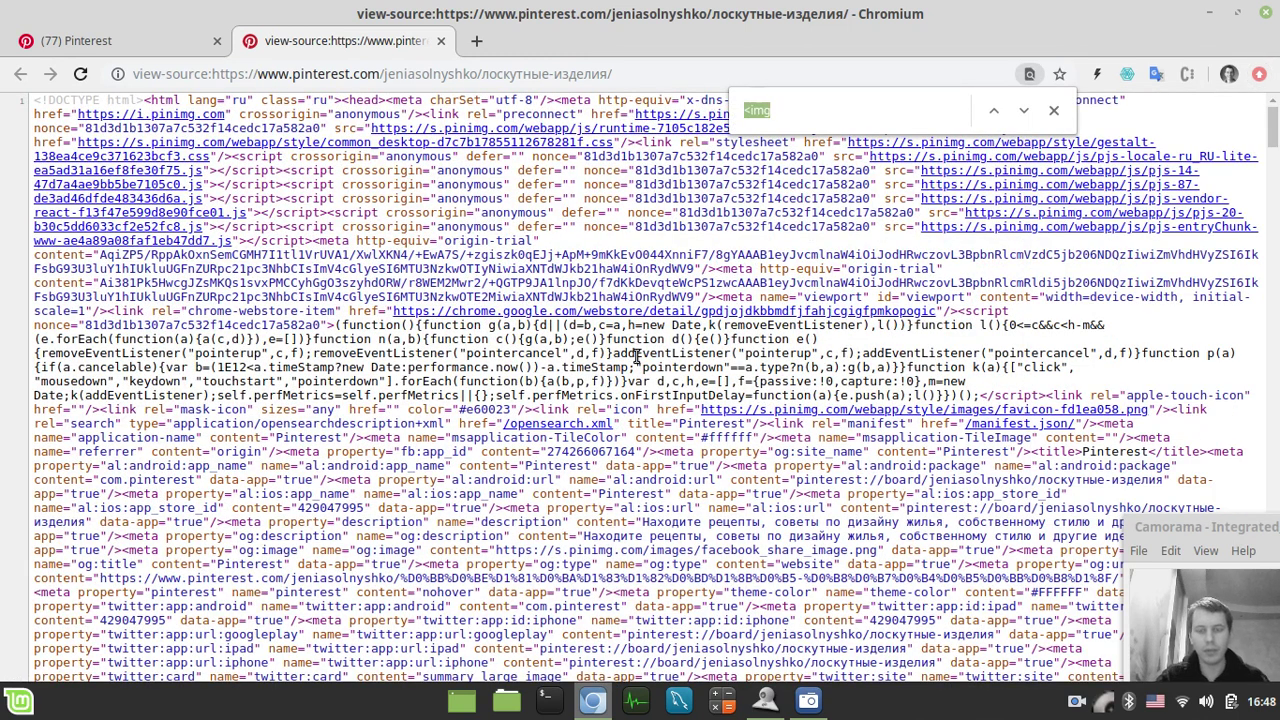
pyautogui.click(1023, 111)
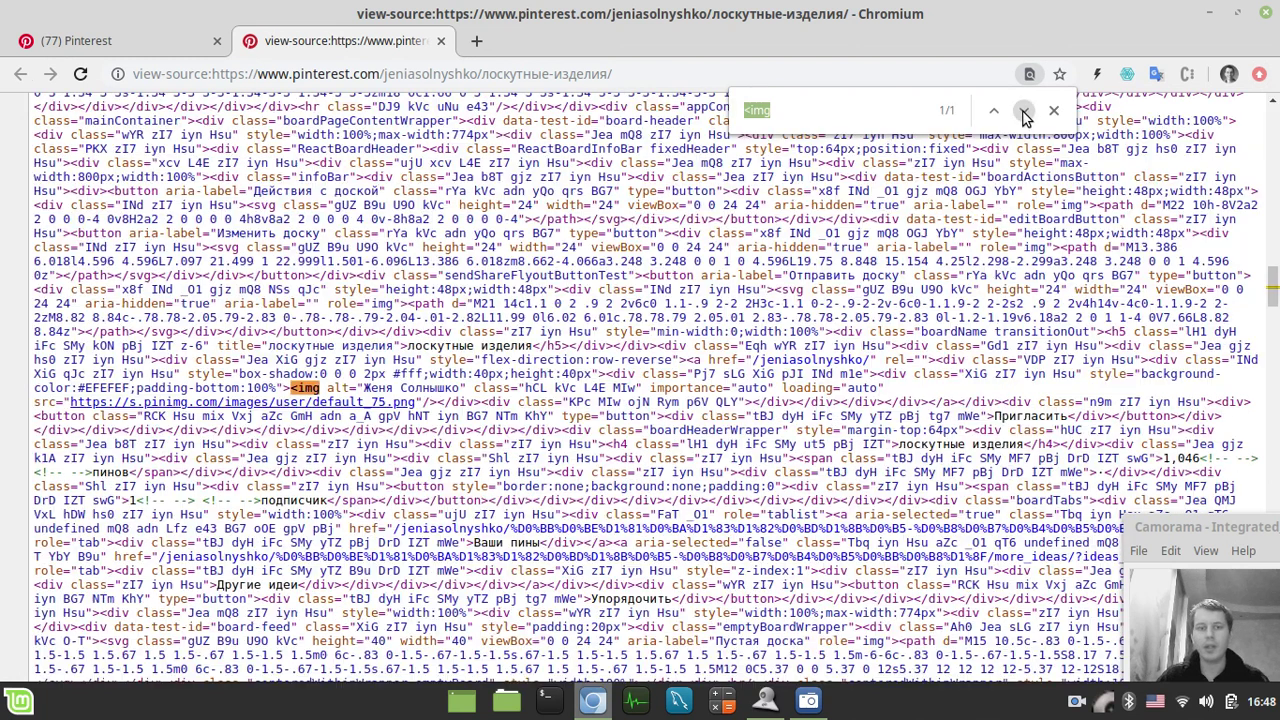
pyautogui.click(1023, 111)
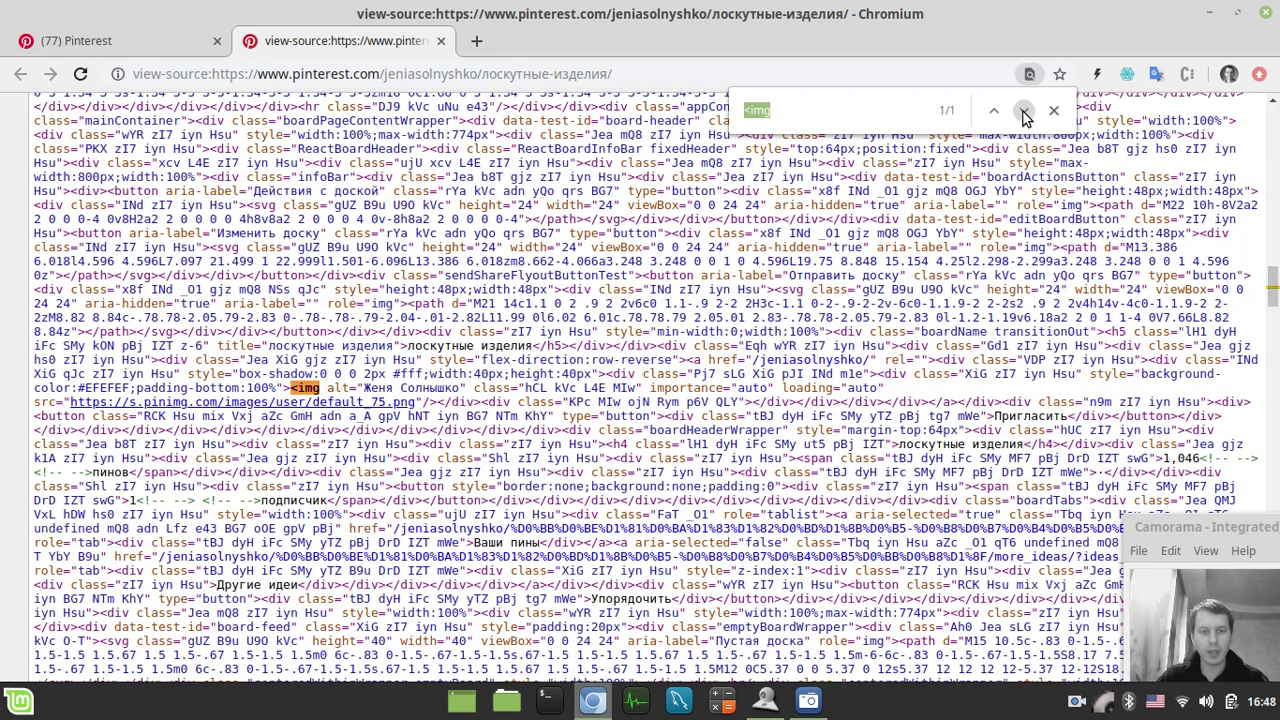
pyautogui.click(1023, 111)
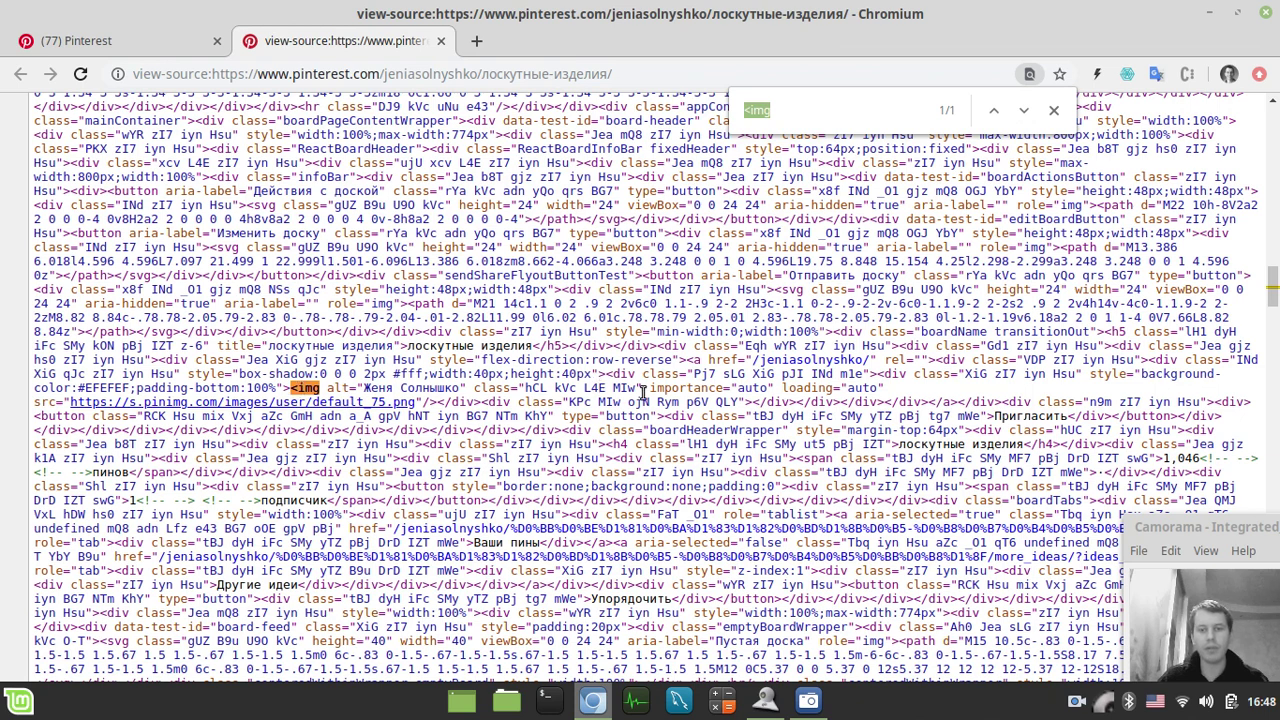
pyautogui.scroll(-1, 640, 462)
pyautogui.scroll(-3, 640, 462)
pyautogui.scroll(-2, 640, 462)
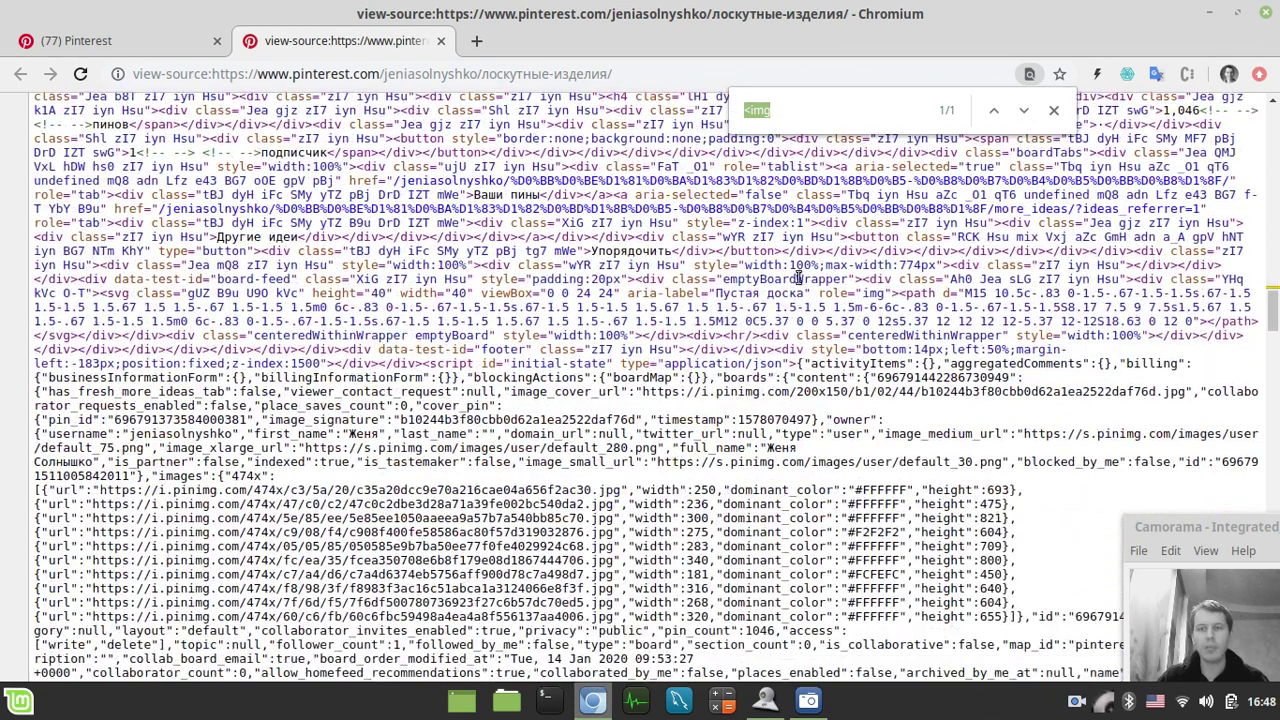
pyautogui.click(98, 40)
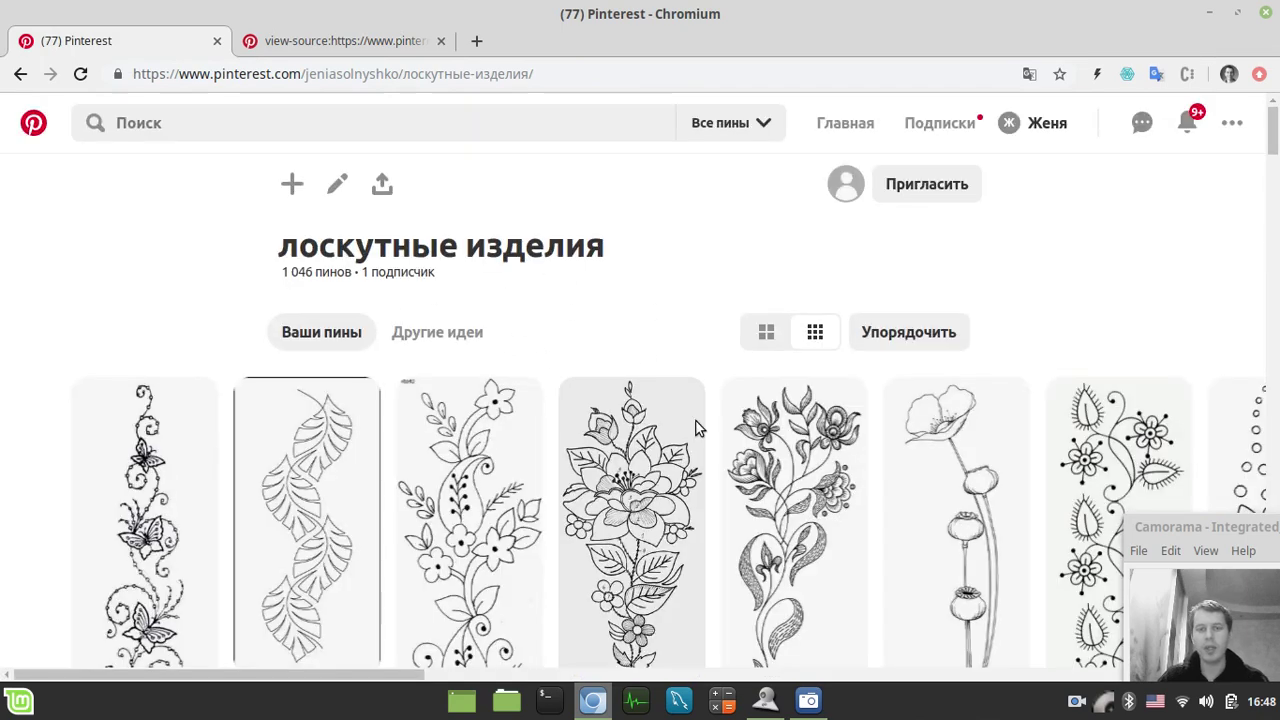
pyautogui.scroll(-3, 751, 432)
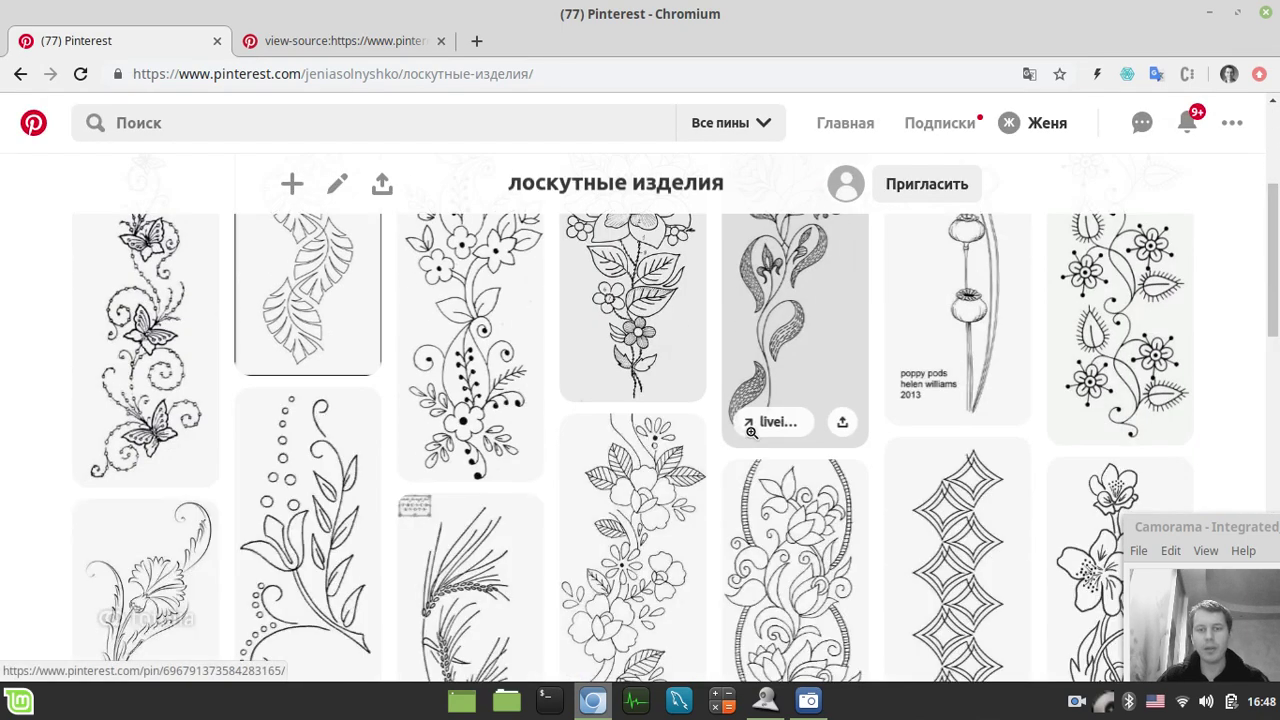
pyautogui.scroll(3, 751, 432)
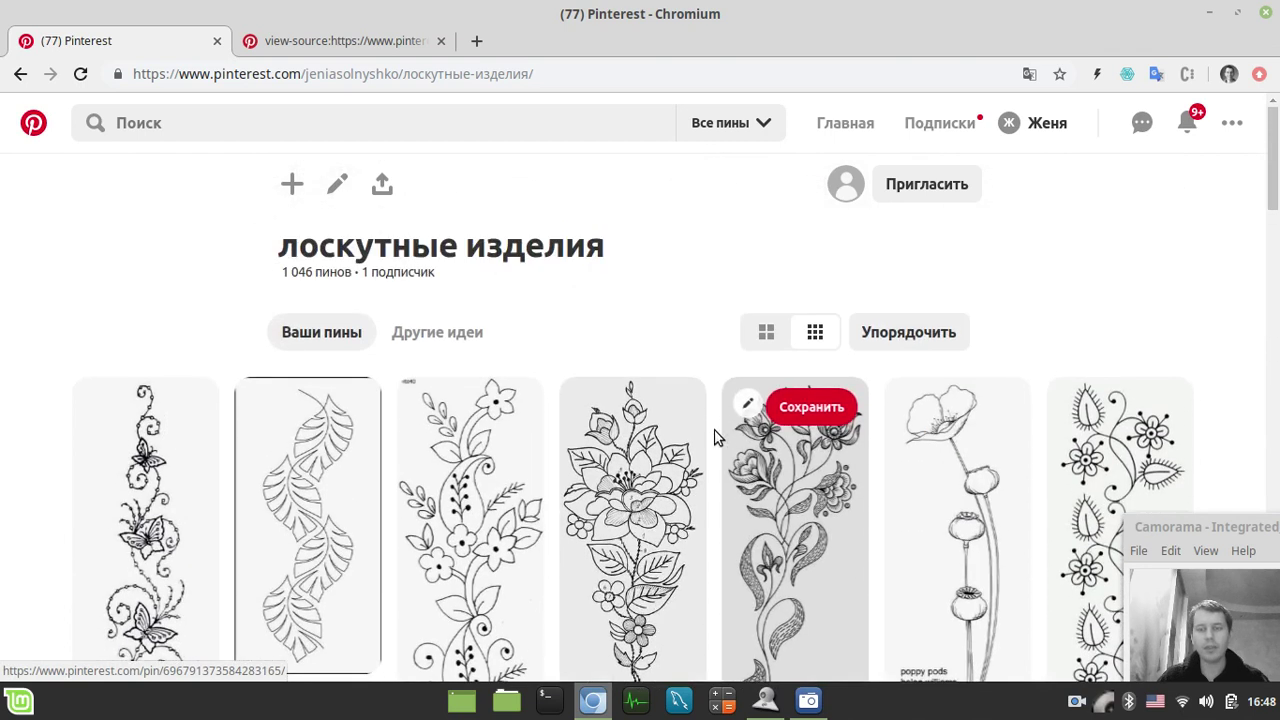
pyautogui.scroll(-2, 709, 435)
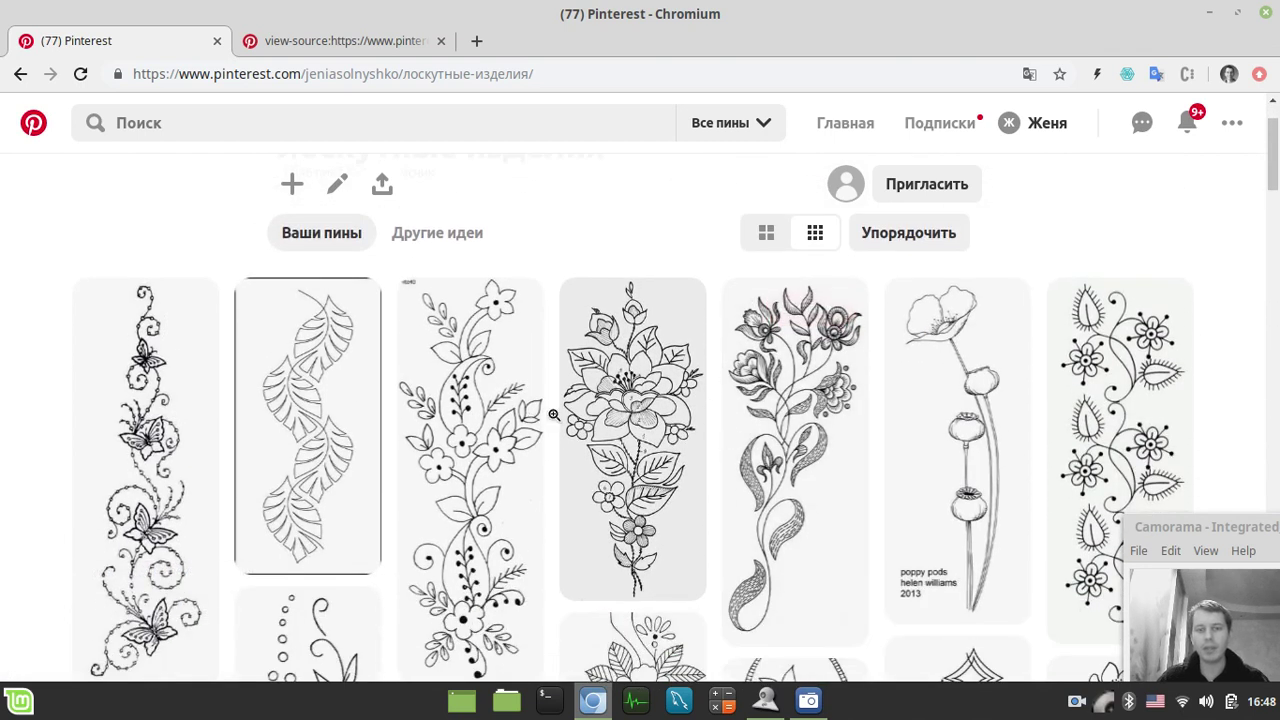
pyautogui.moveTo(957, 520)
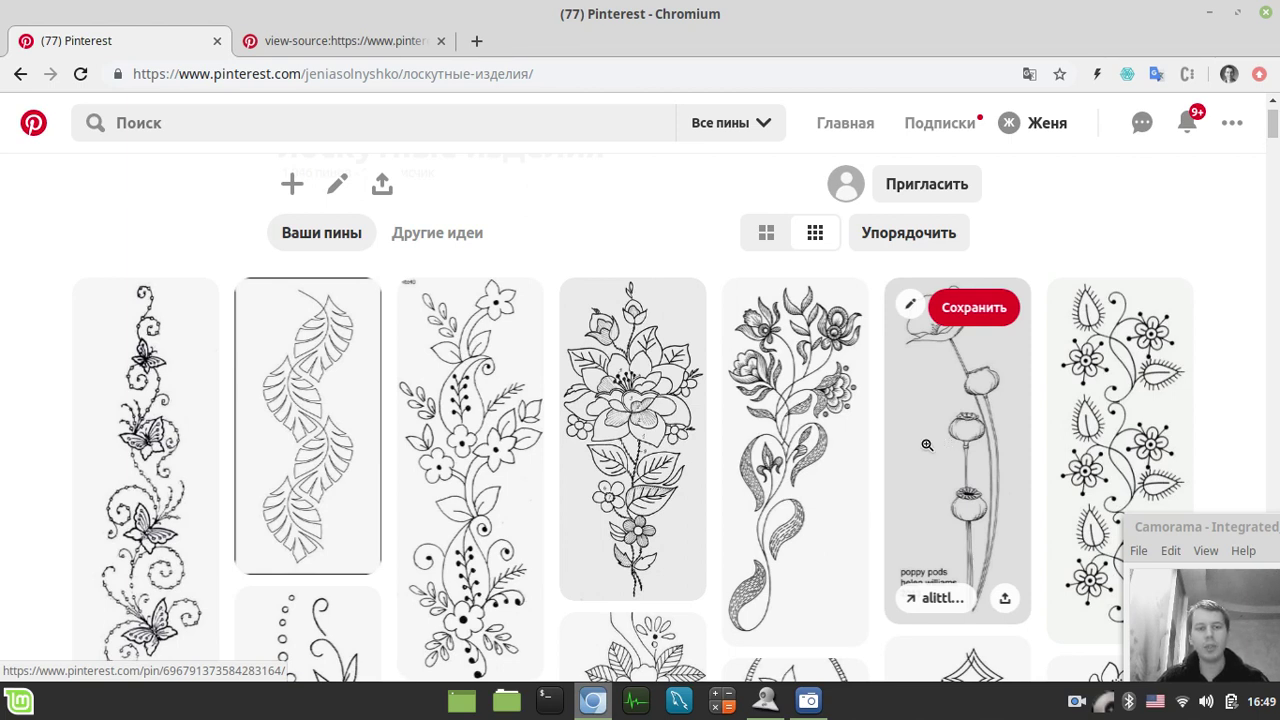
pyautogui.scroll(-2, 927, 444)
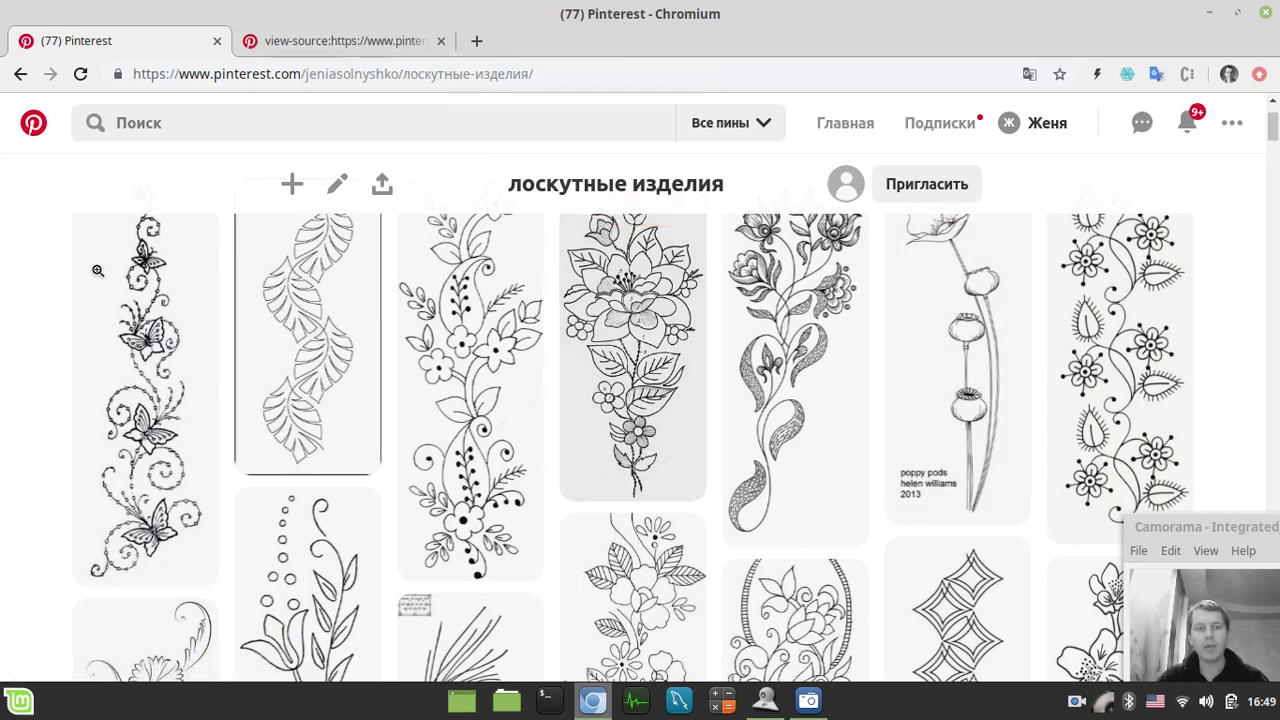
pyautogui.rightClick(50, 277)
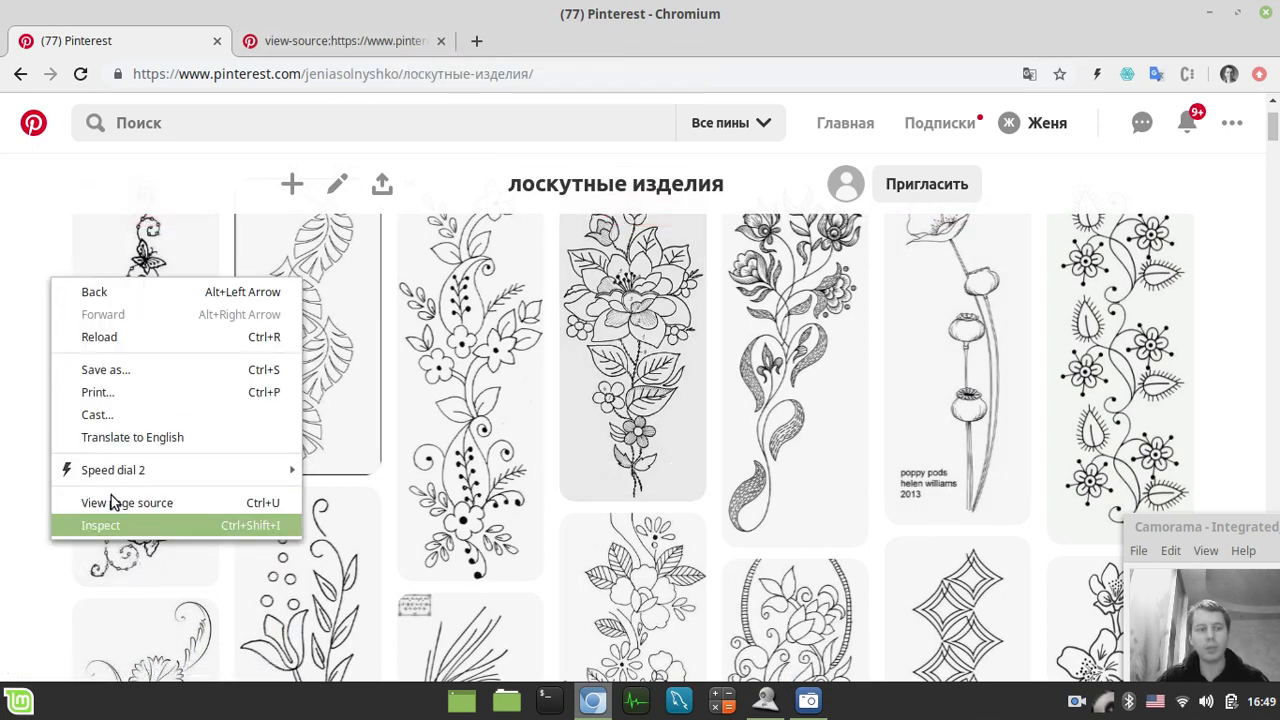
pyautogui.click(42, 259)
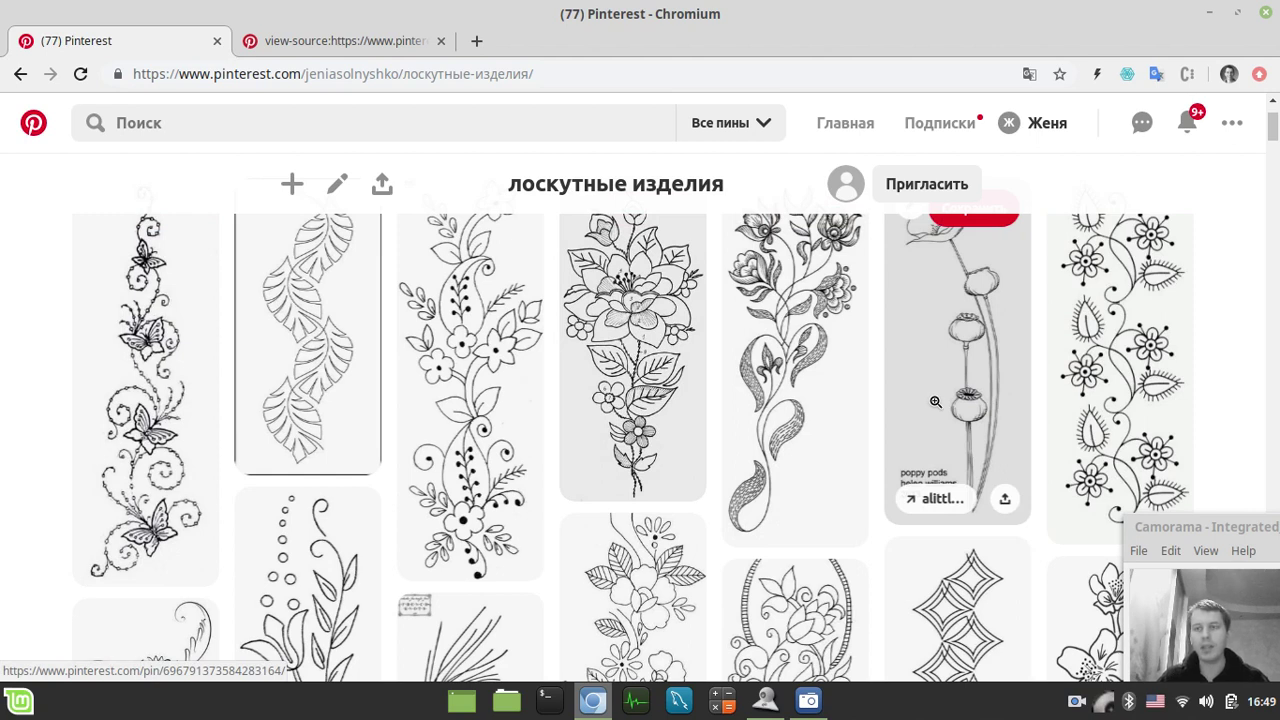
# Select the webgrabber desktop folder, then bring Chromium back with its More tools list open
pyautogui.click(1208, 15)
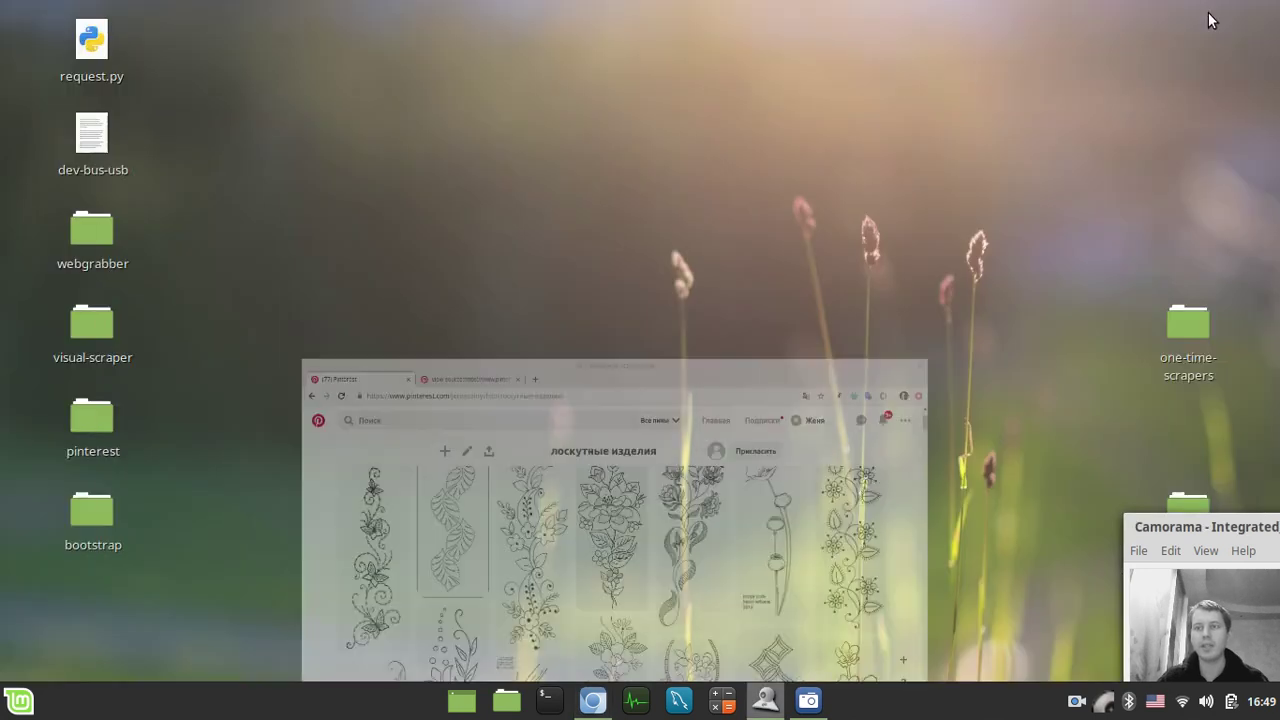
pyautogui.click(92, 234)
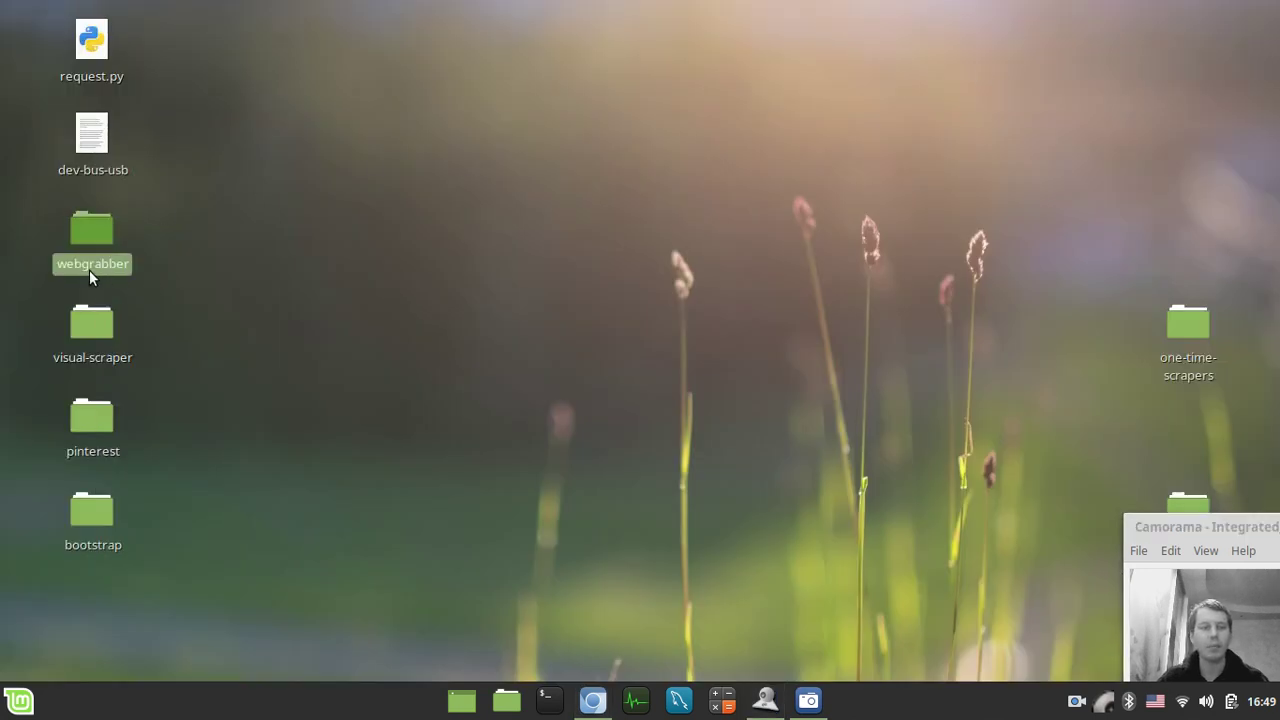
pyautogui.click(593, 700)
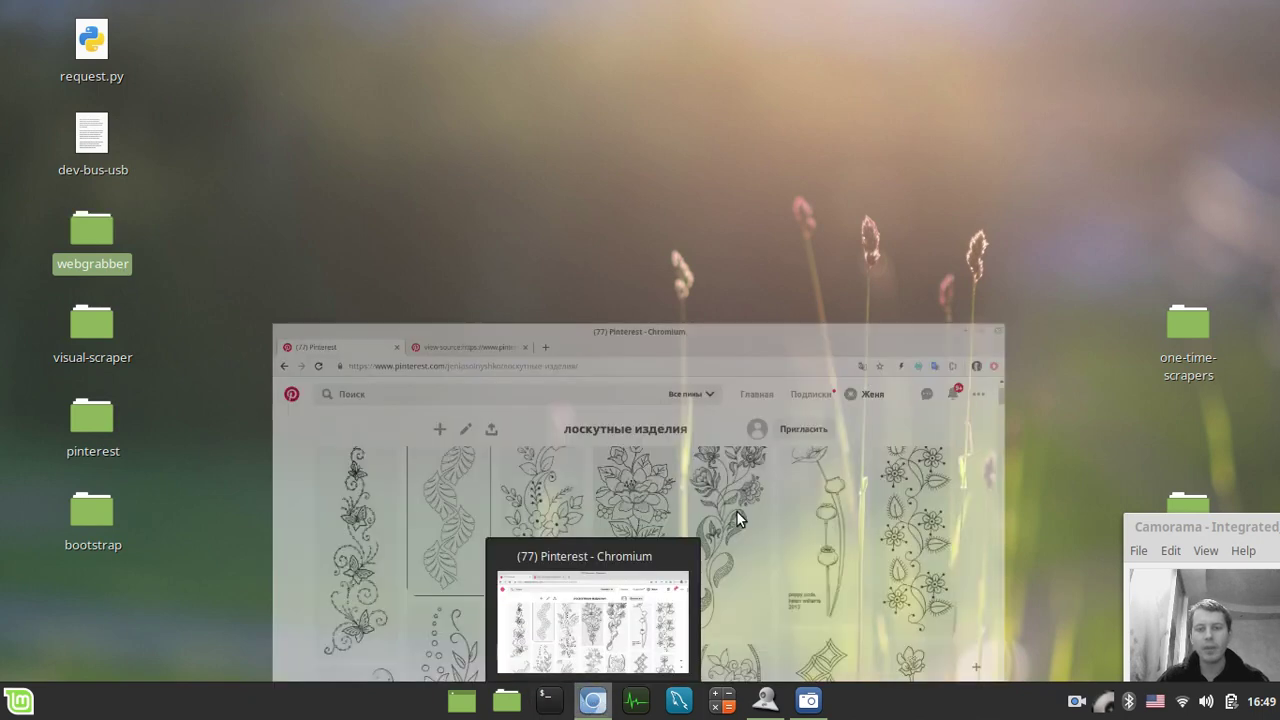
pyautogui.click(1260, 76)
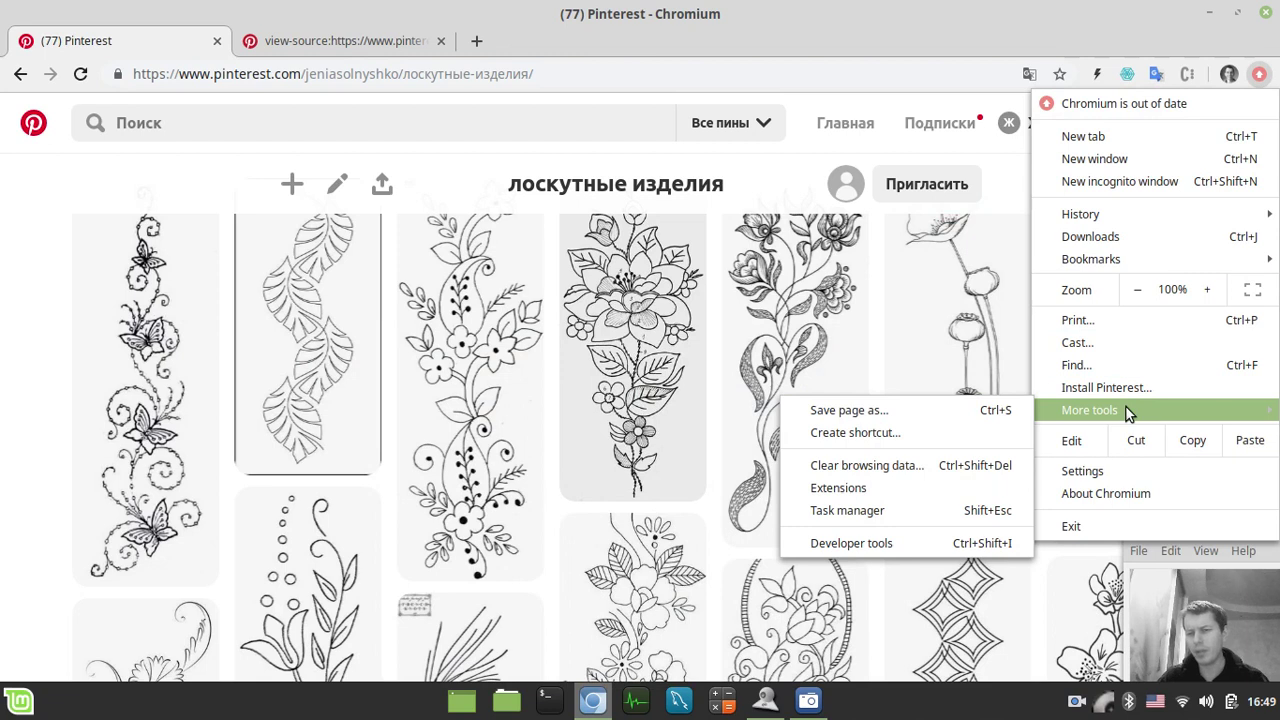
pyautogui.moveTo(1150, 410)
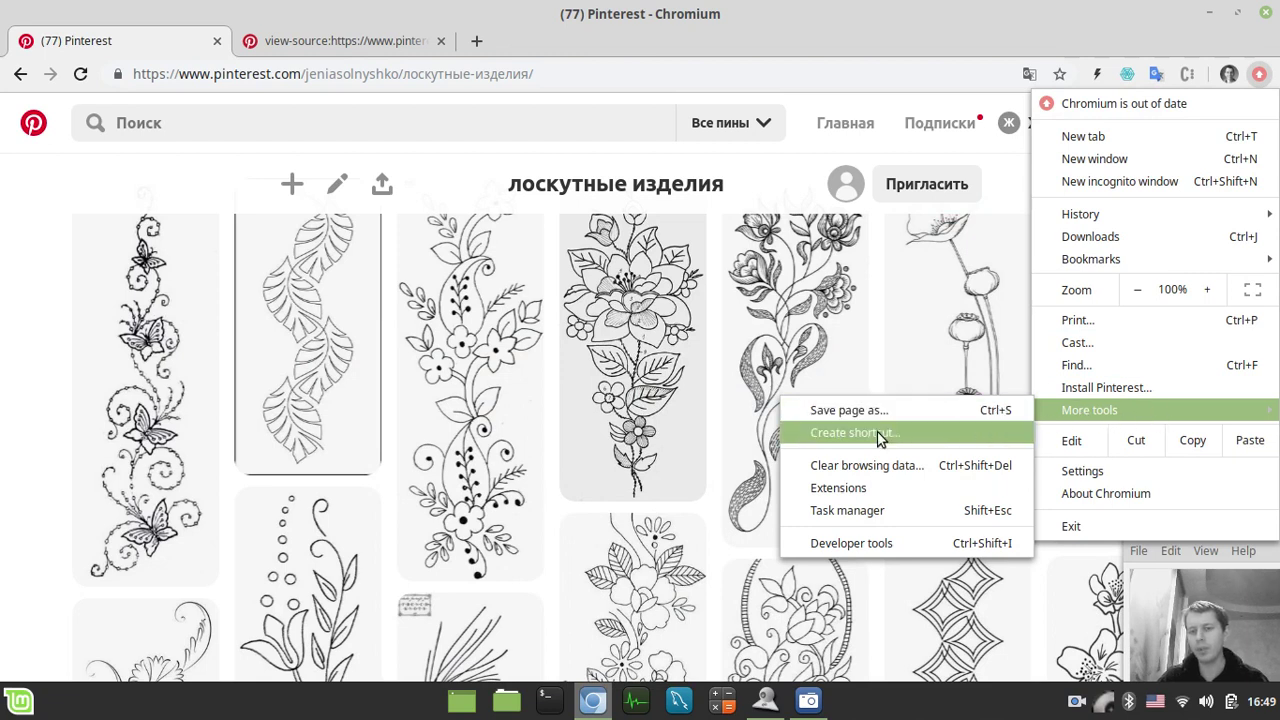
# Enable developer mode and try loading the webgrabber folder unpacked, dismissing the manifest error
pyautogui.click(838, 488)
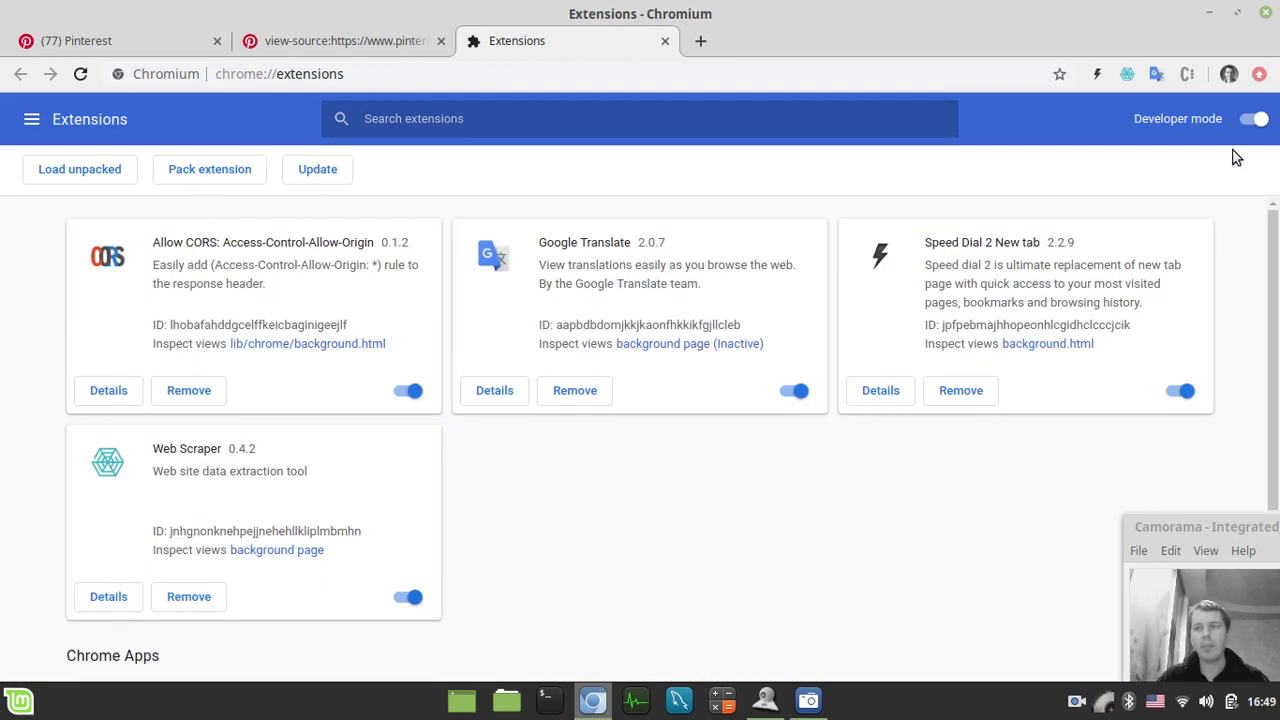
pyautogui.click(1261, 126)
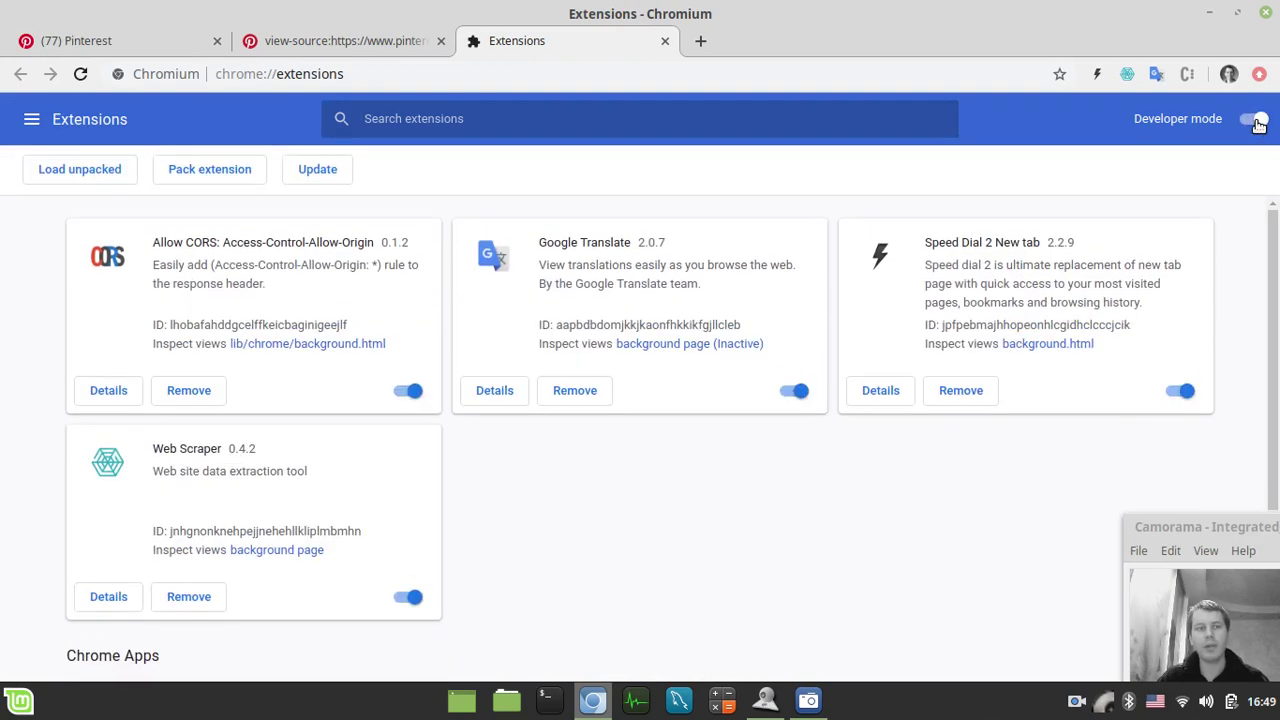
pyautogui.click(1257, 124)
pyautogui.click(1254, 124)
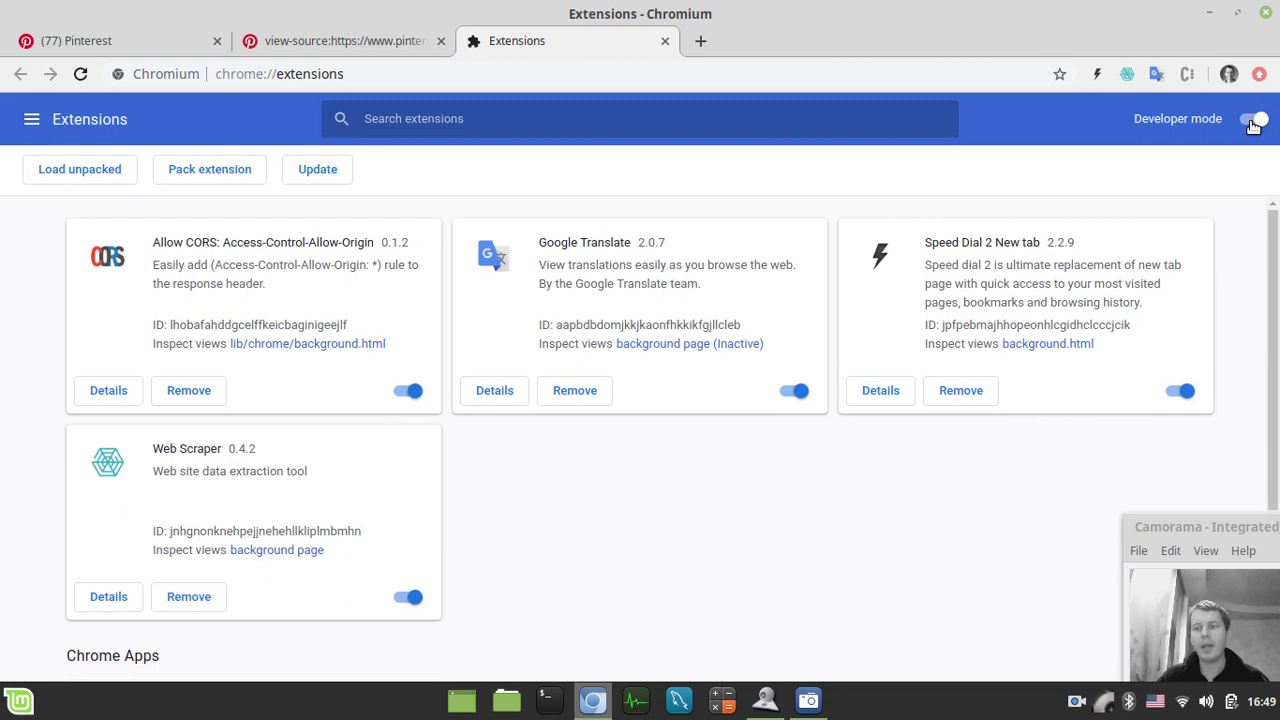
pyautogui.click(62, 172)
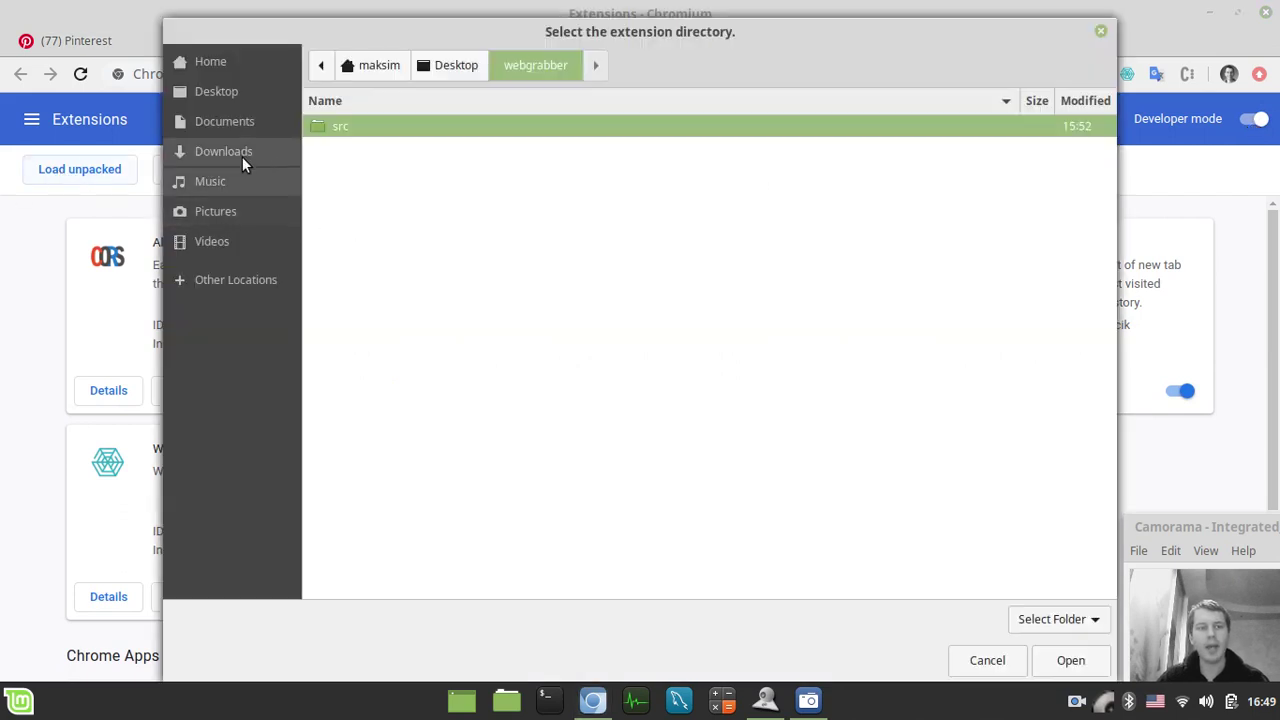
pyautogui.click(201, 90)
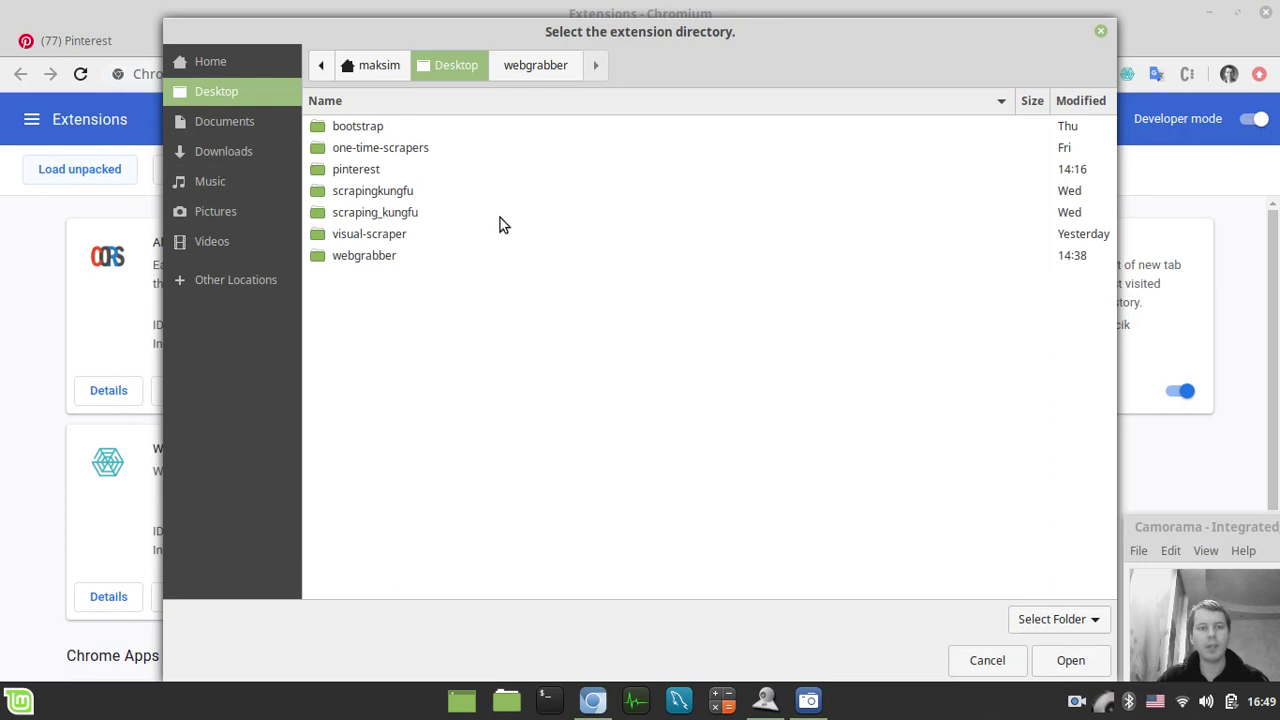
pyautogui.click(364, 257)
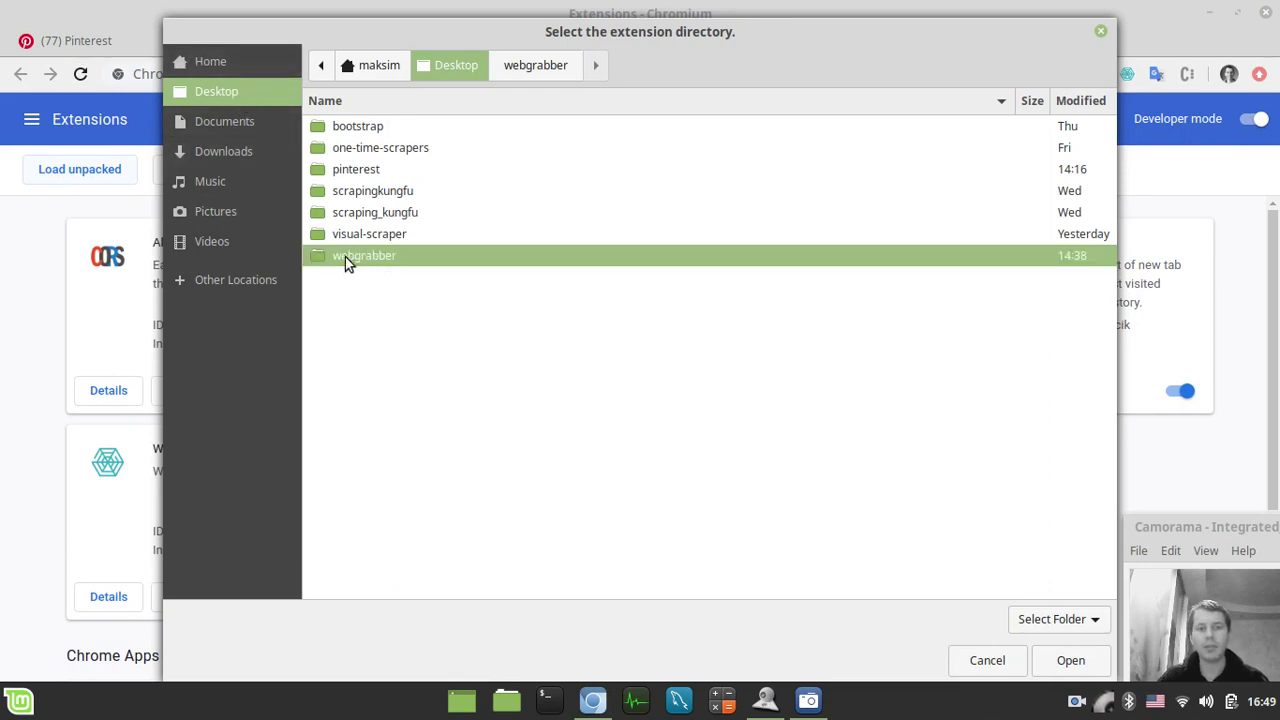
pyautogui.click(1068, 660)
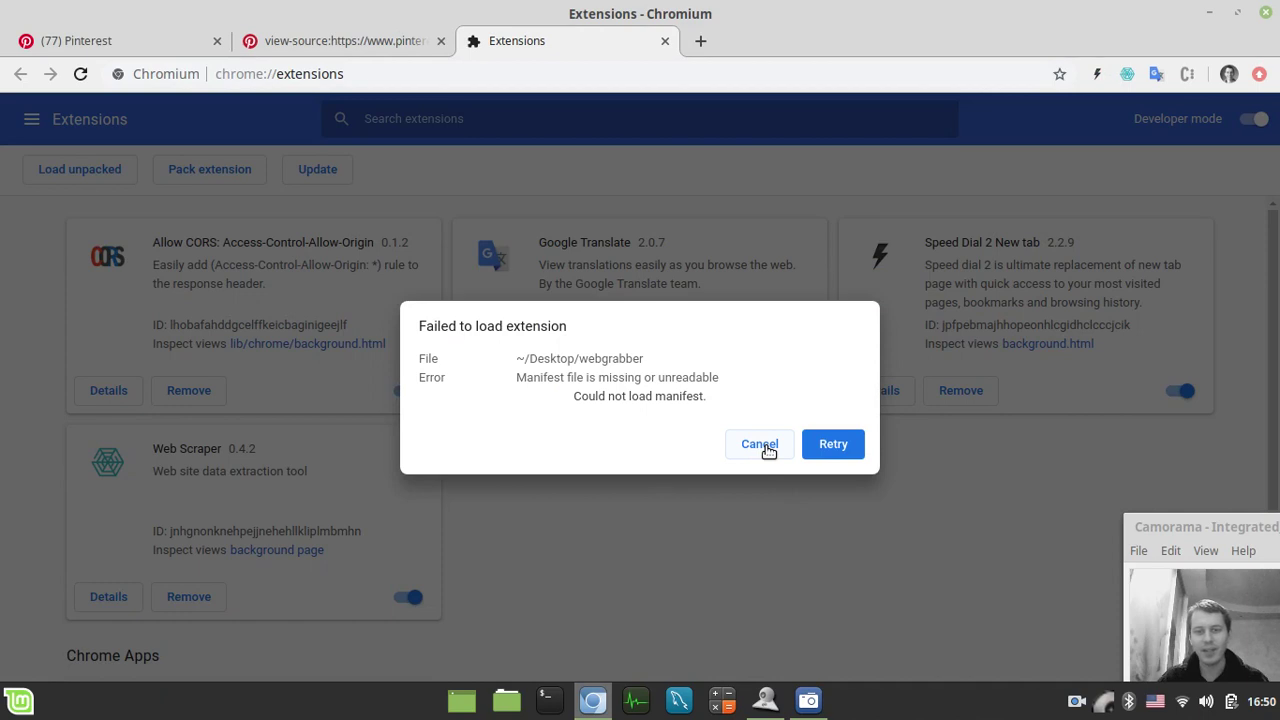
pyautogui.rightClick(1077, 701)
pyautogui.click(1096, 571)
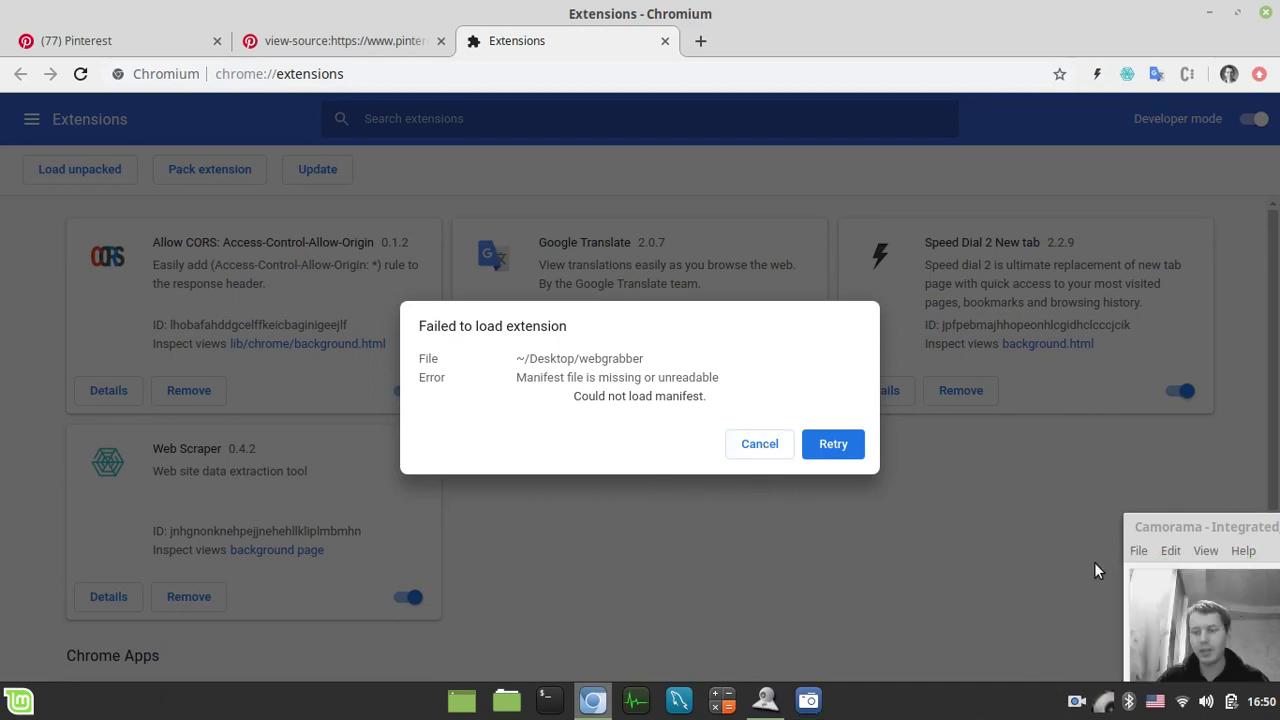
pyautogui.click(831, 446)
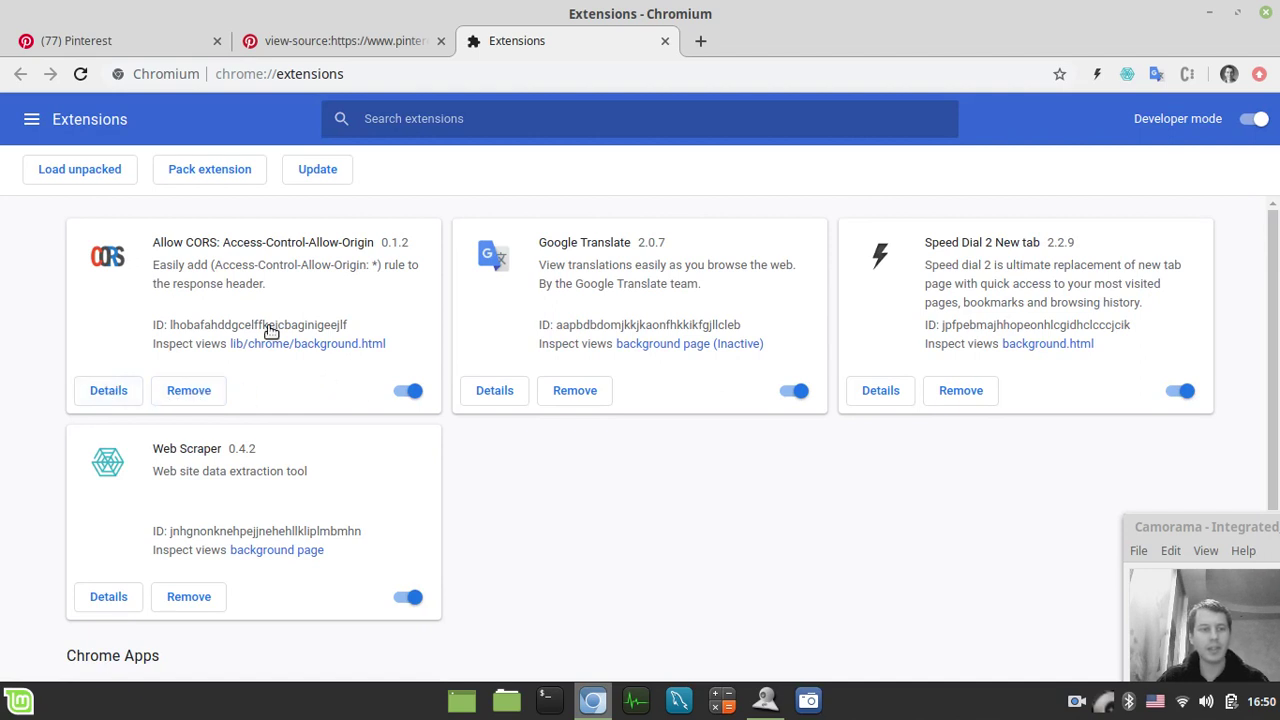
# Load the webgrabber/src folder as an unpacked extension
pyautogui.click(55, 168)
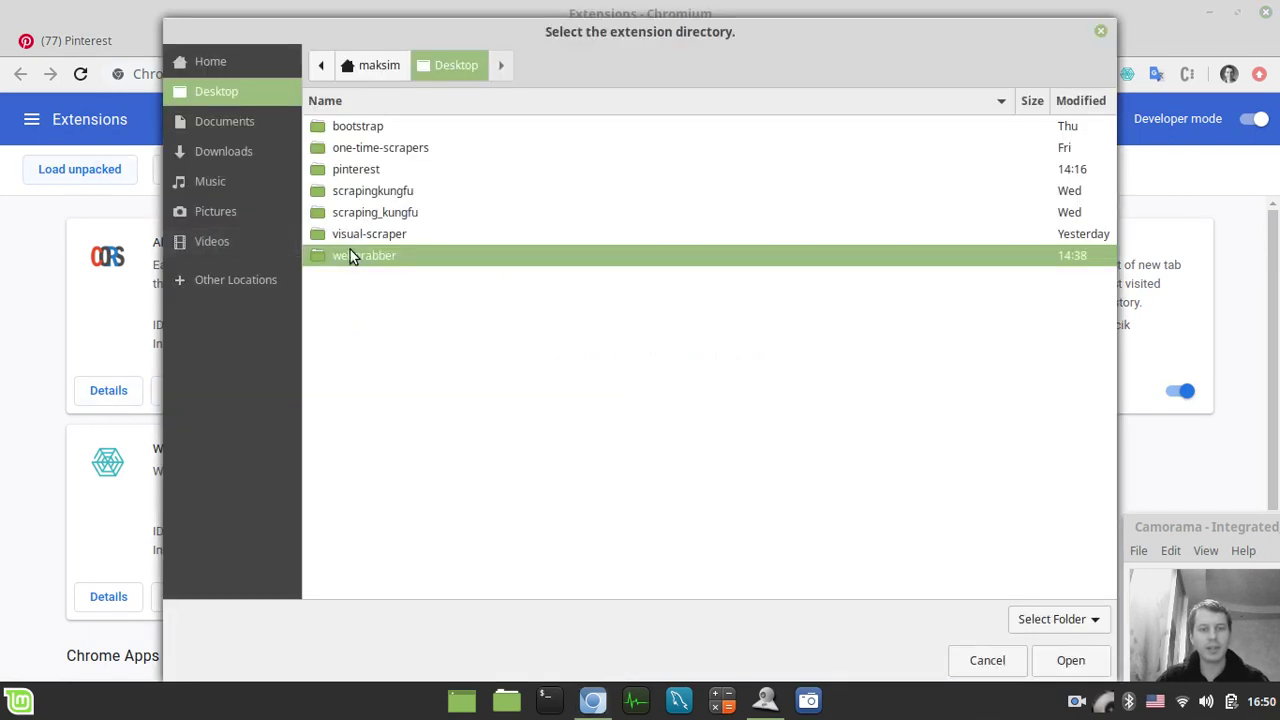
pyautogui.doubleClick(349, 252)
pyautogui.click(338, 132)
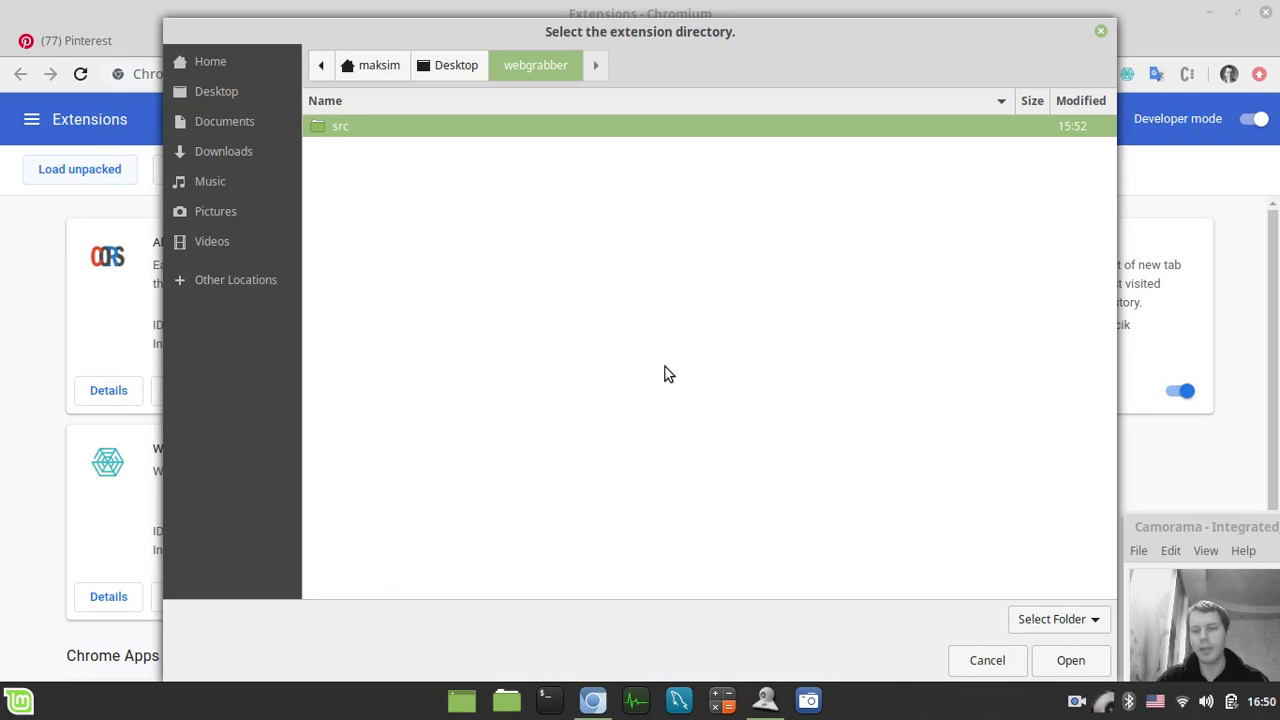
pyautogui.click(1070, 660)
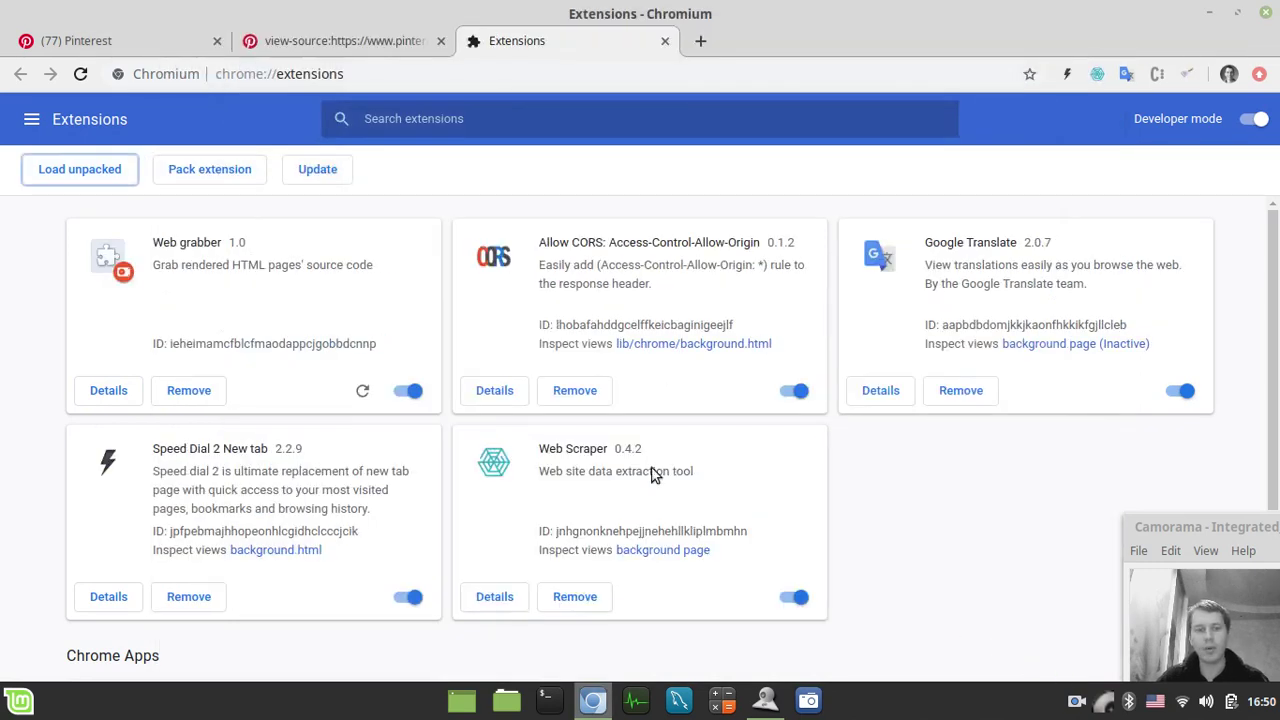
# Try Web grabber on the chrome:// page, then return to the лоскутные изделия Pinterest tab
pyautogui.click(1188, 76)
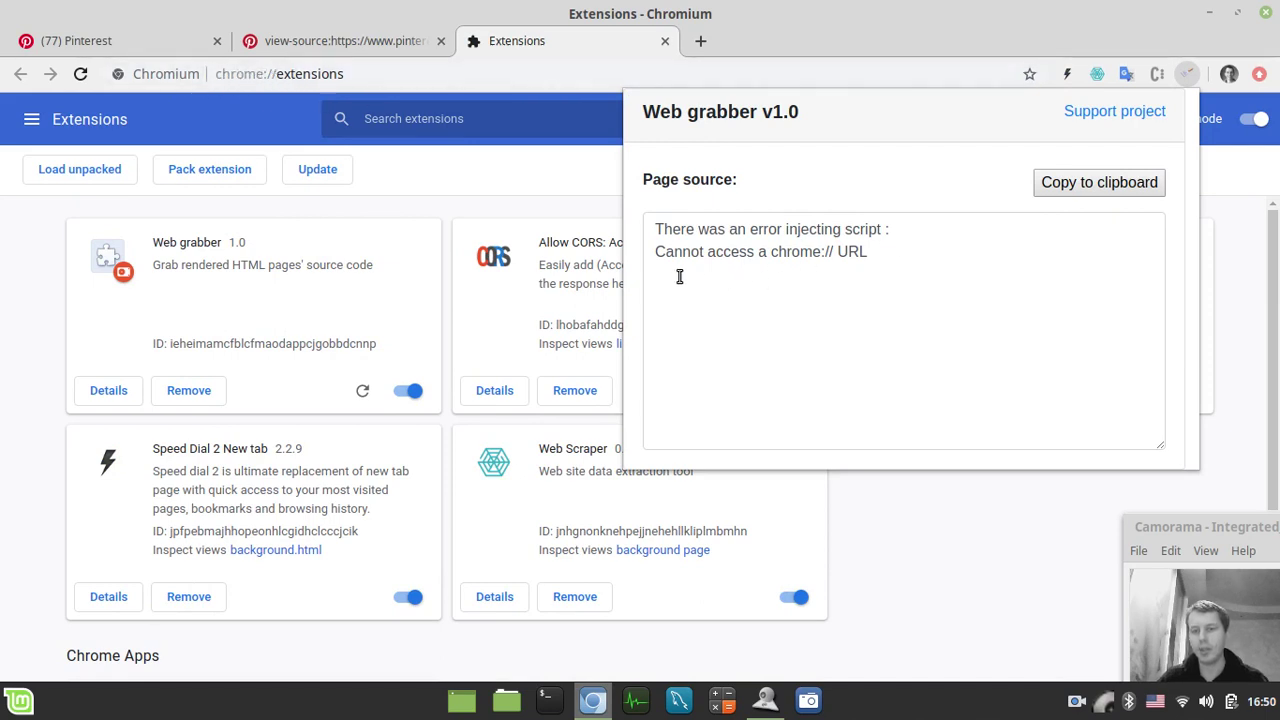
pyautogui.click(104, 44)
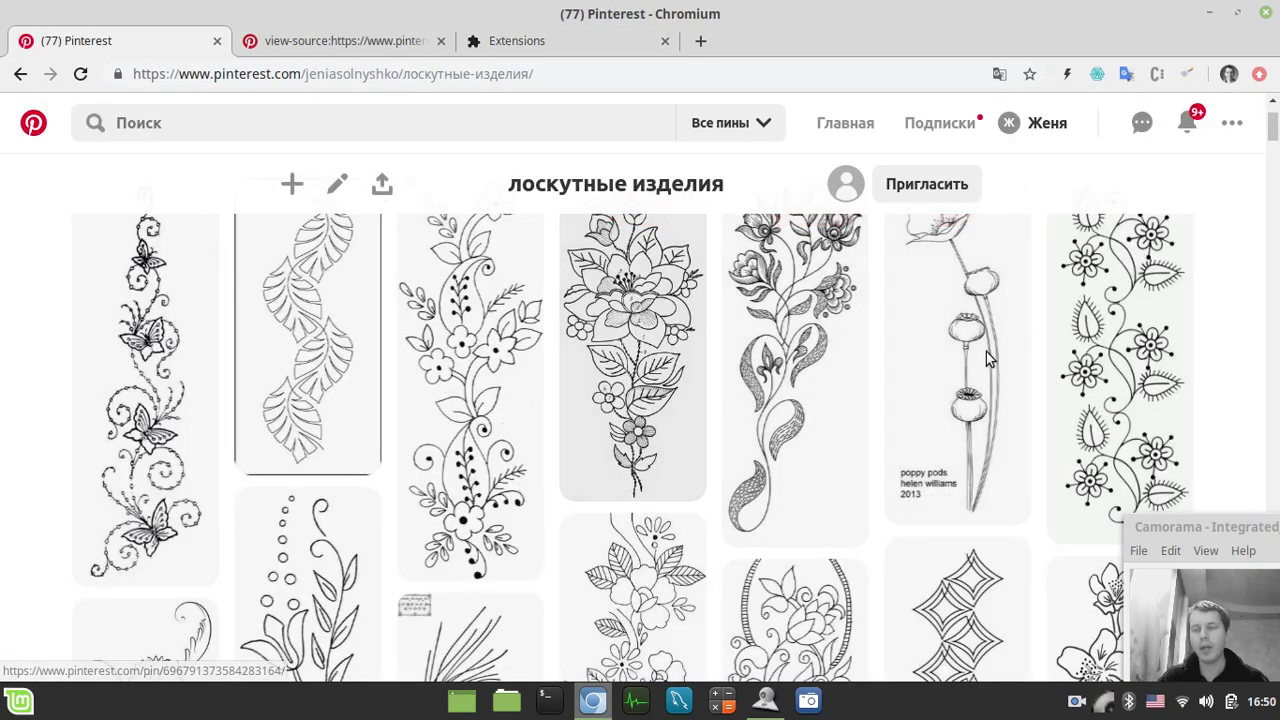
# Grab the Pinterest board's rendered HTML with Web grabber and copy it to the clipboard
pyautogui.click(1185, 75)
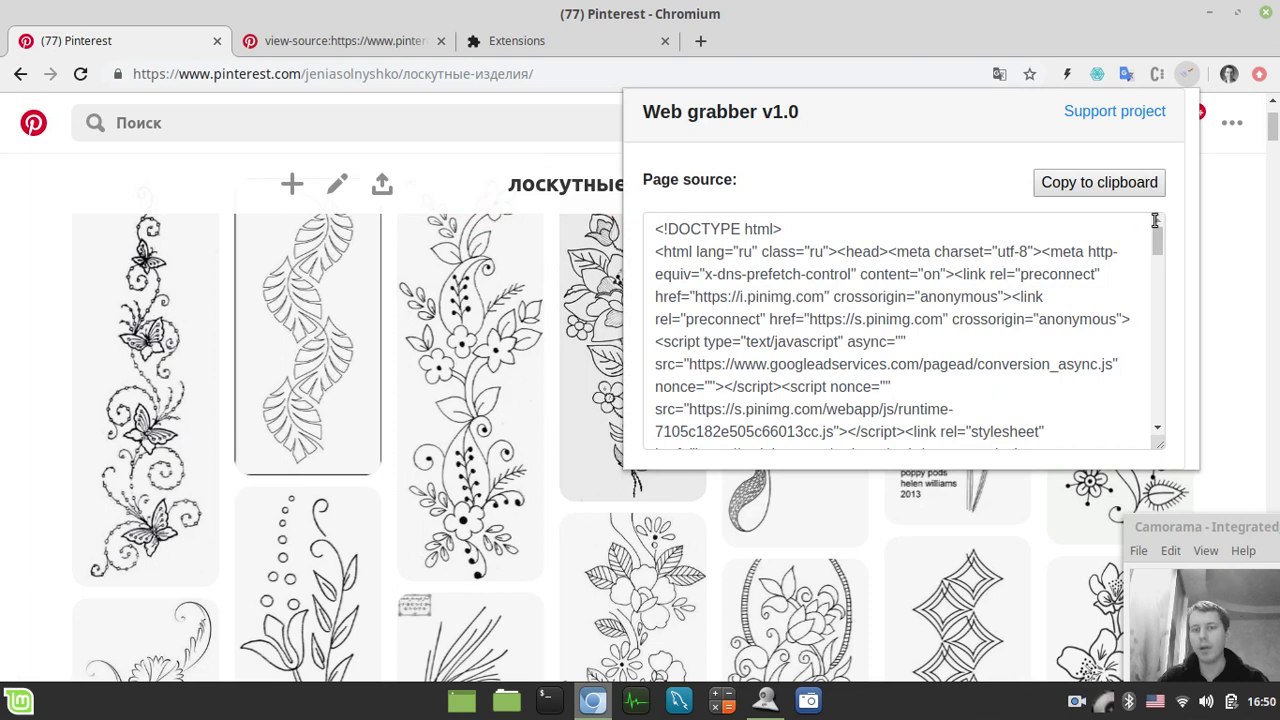
pyautogui.moveTo(1157, 238)
pyautogui.mouseDown()
pyautogui.moveTo(1160, 345)
pyautogui.moveTo(1157, 237)
pyautogui.mouseUp()
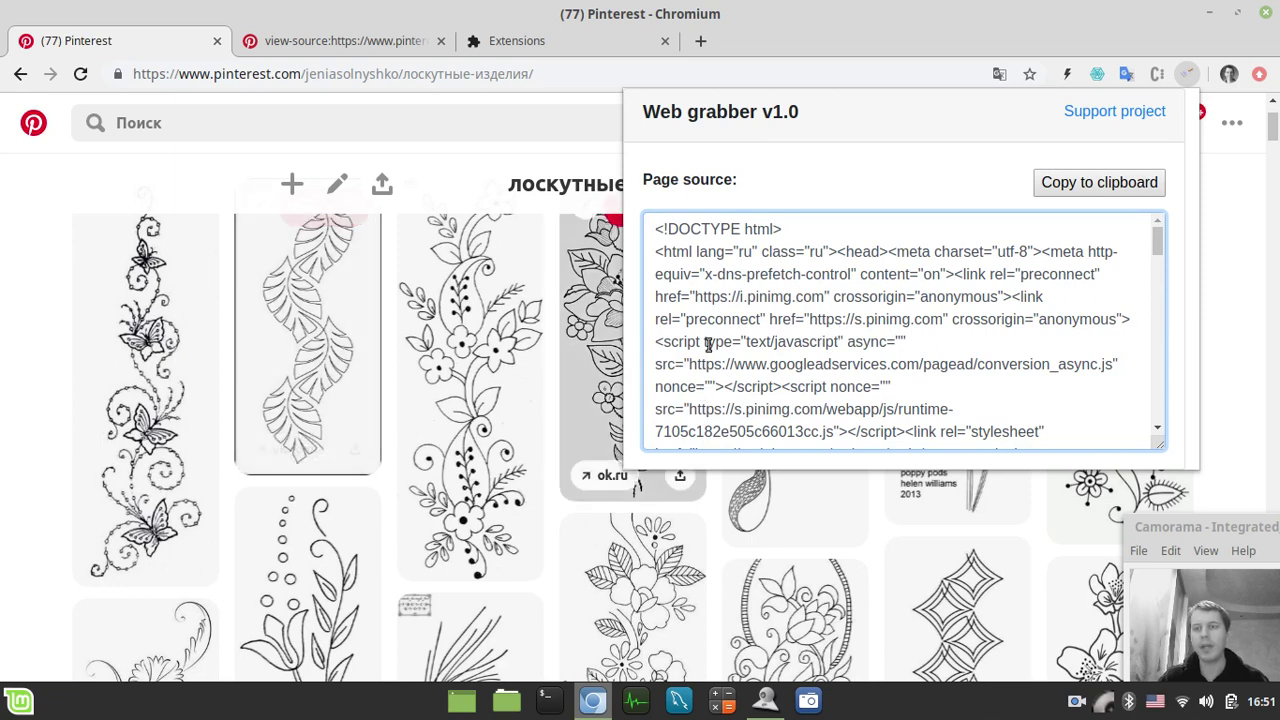
pyautogui.click(1097, 188)
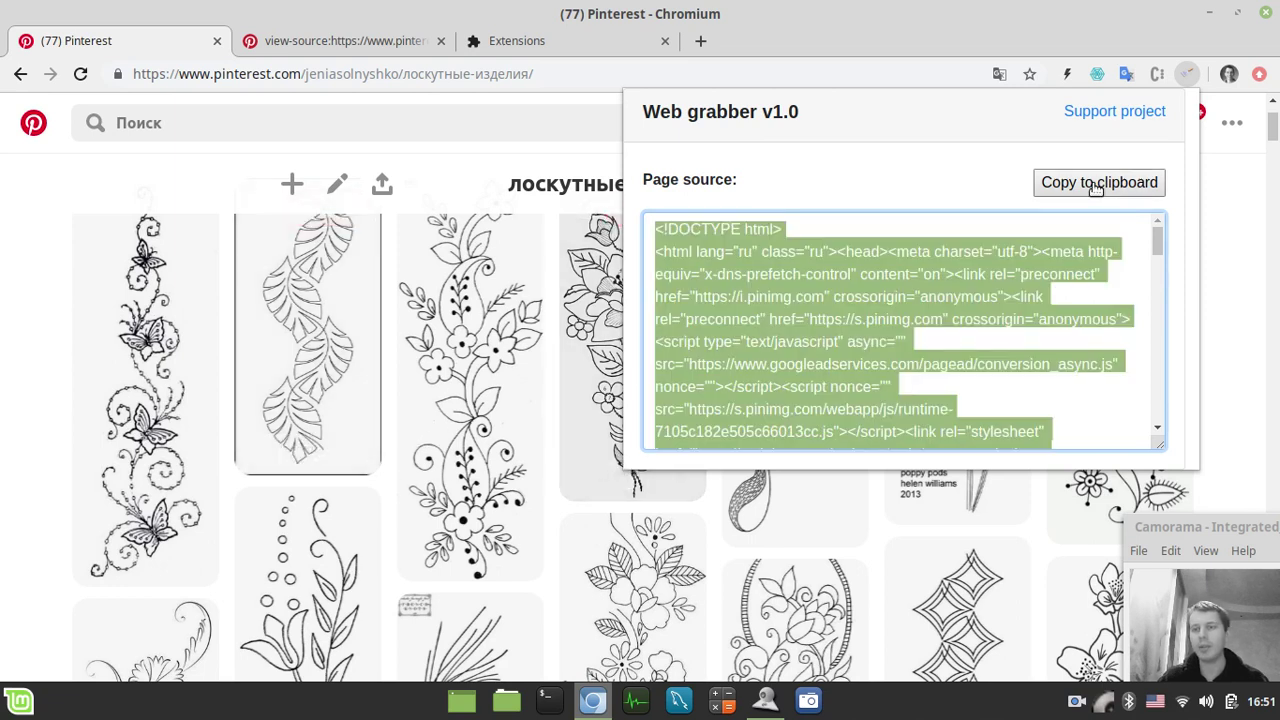
# Create an empty res.html document on the desktop and open it with a text editor
pyautogui.click(1210, 13)
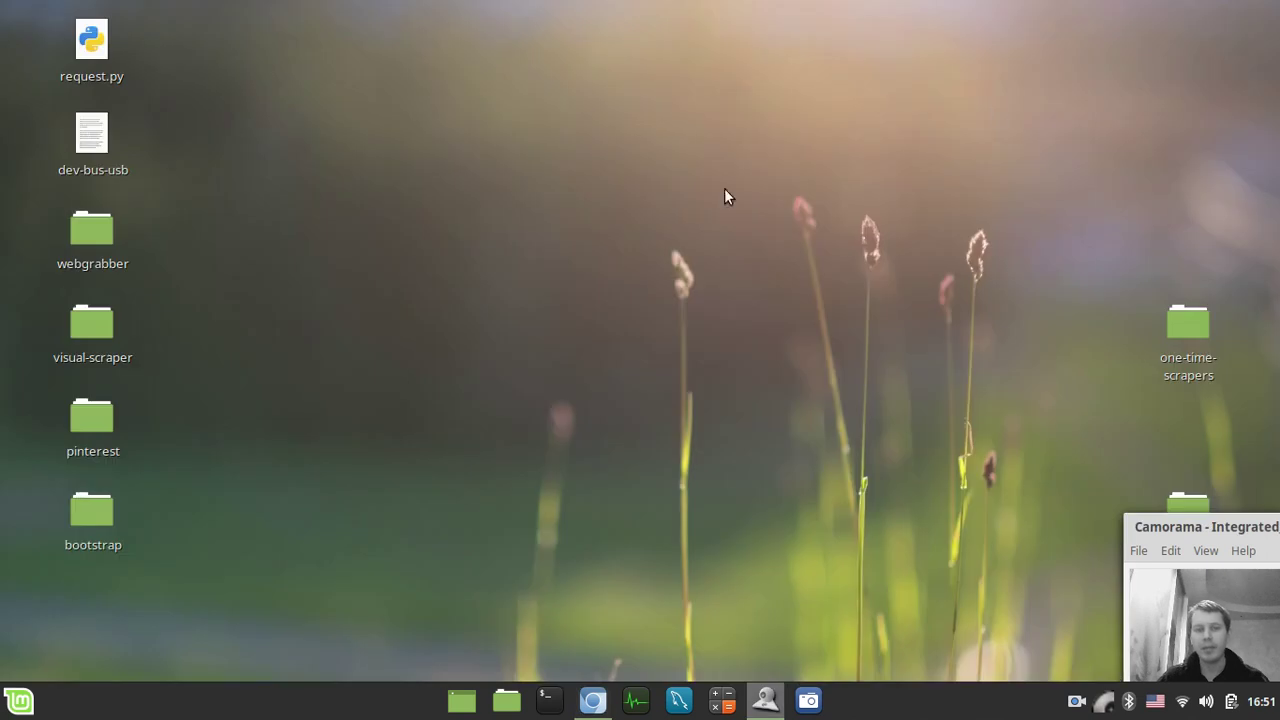
pyautogui.rightClick(422, 192)
pyautogui.moveTo(507, 234)
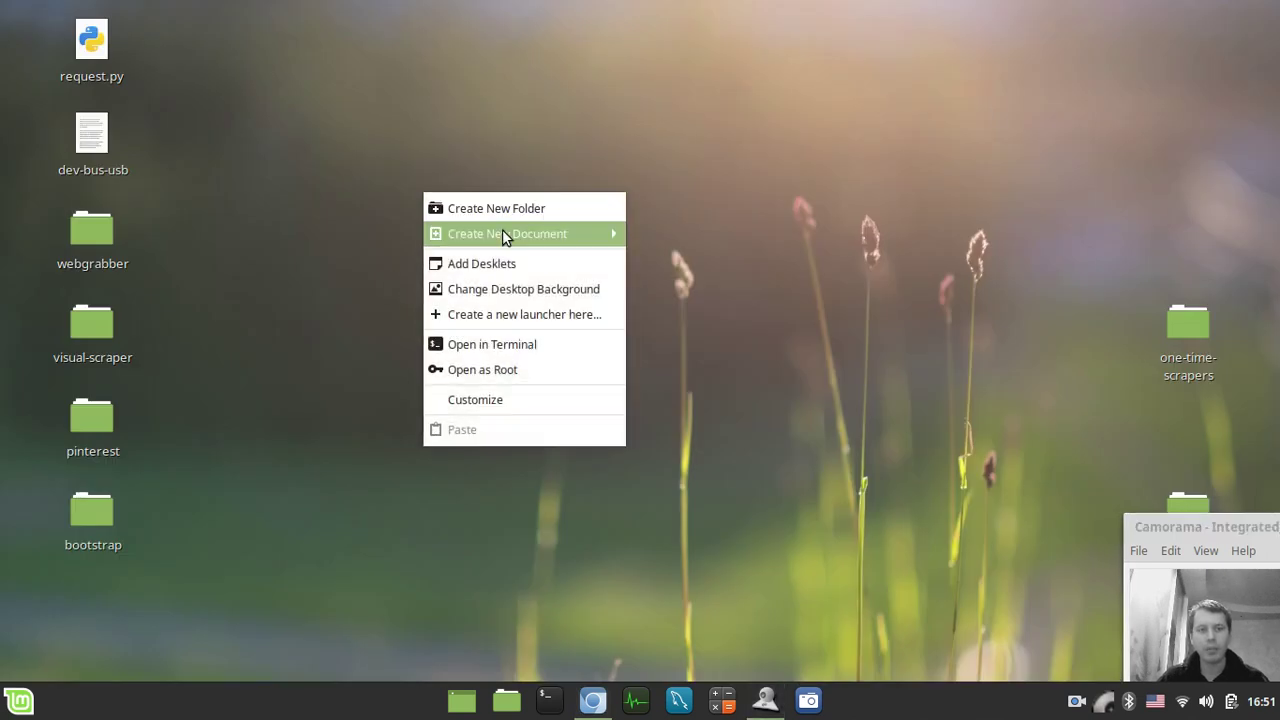
pyautogui.click(680, 263)
pyautogui.write('r')
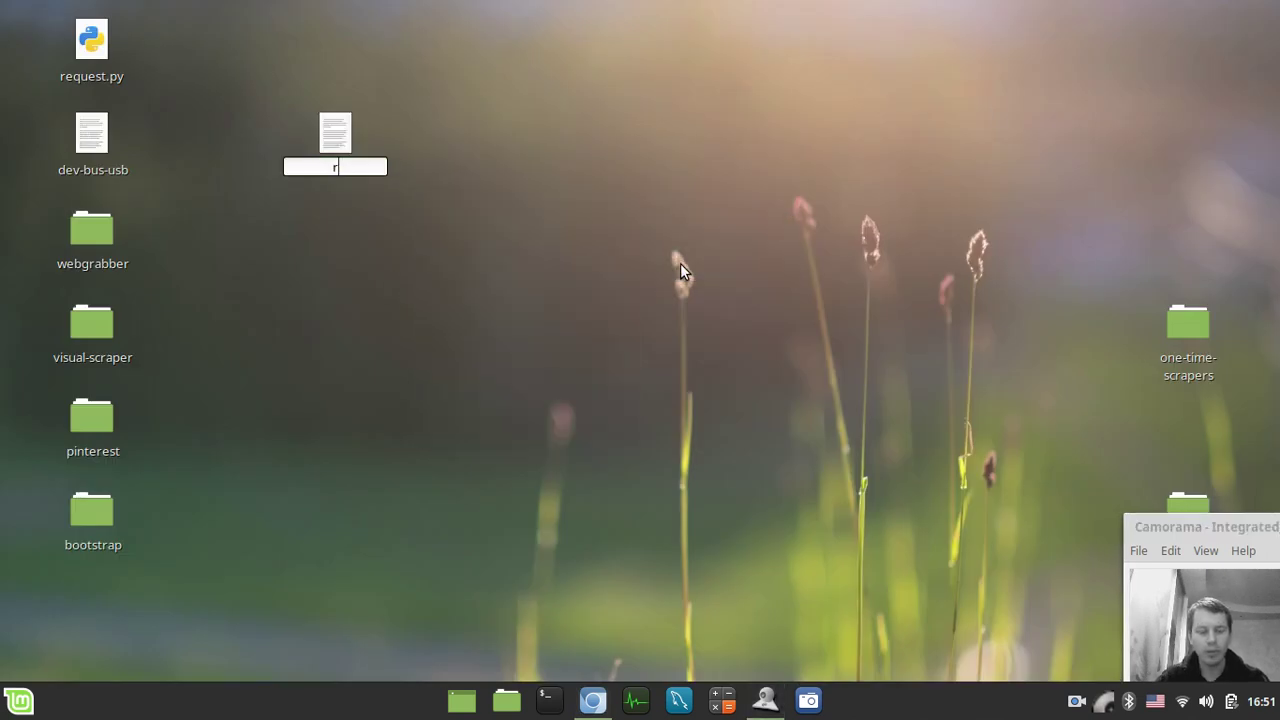
pyautogui.write('es.html')
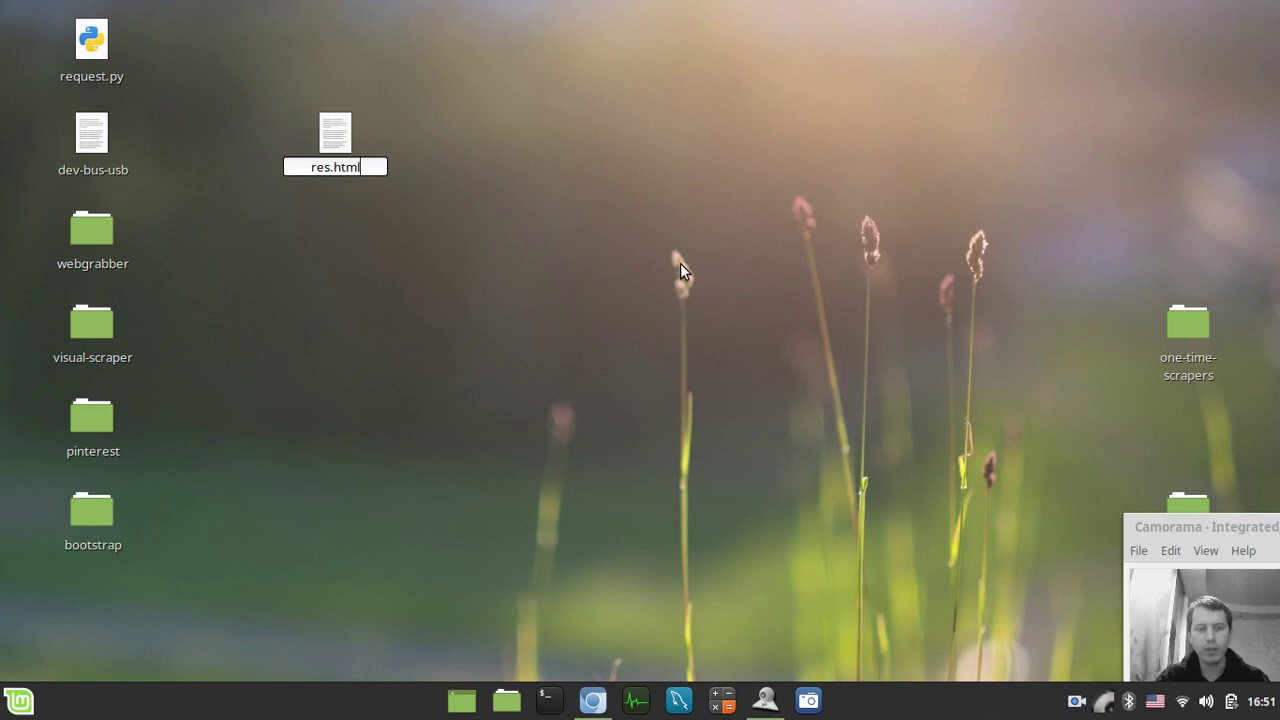
pyautogui.press('Return')
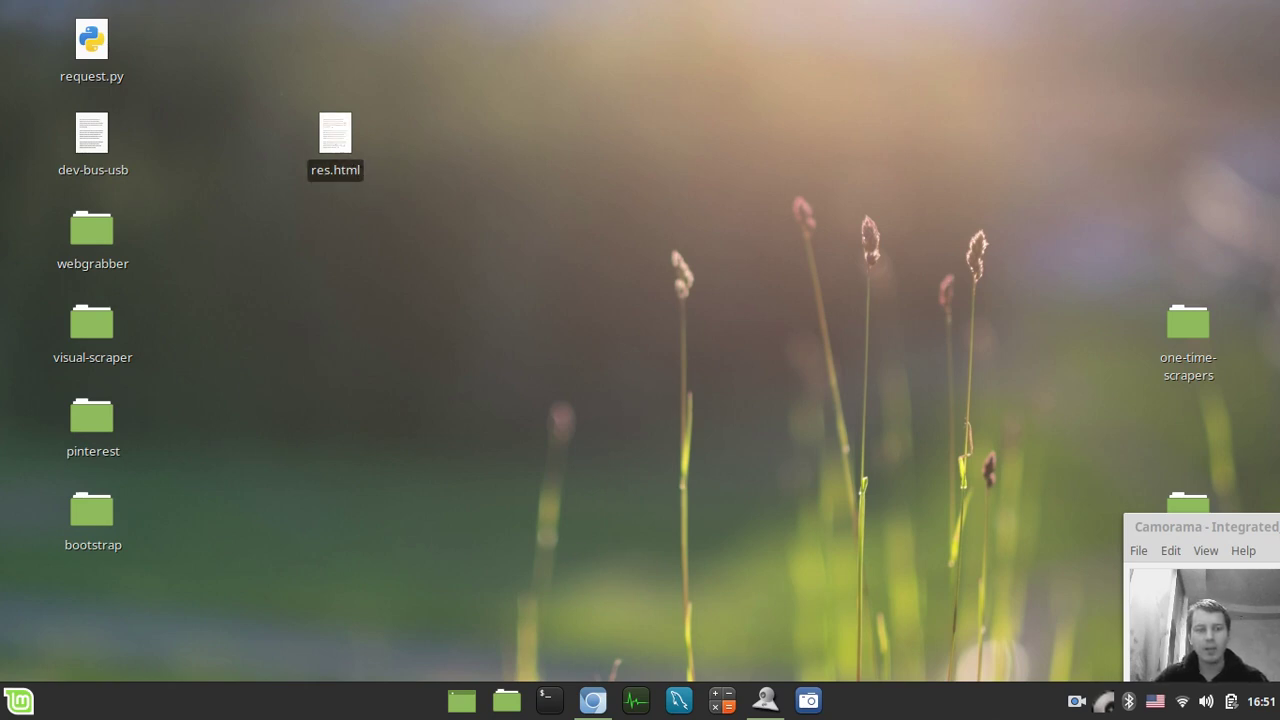
pyautogui.rightClick(334, 131)
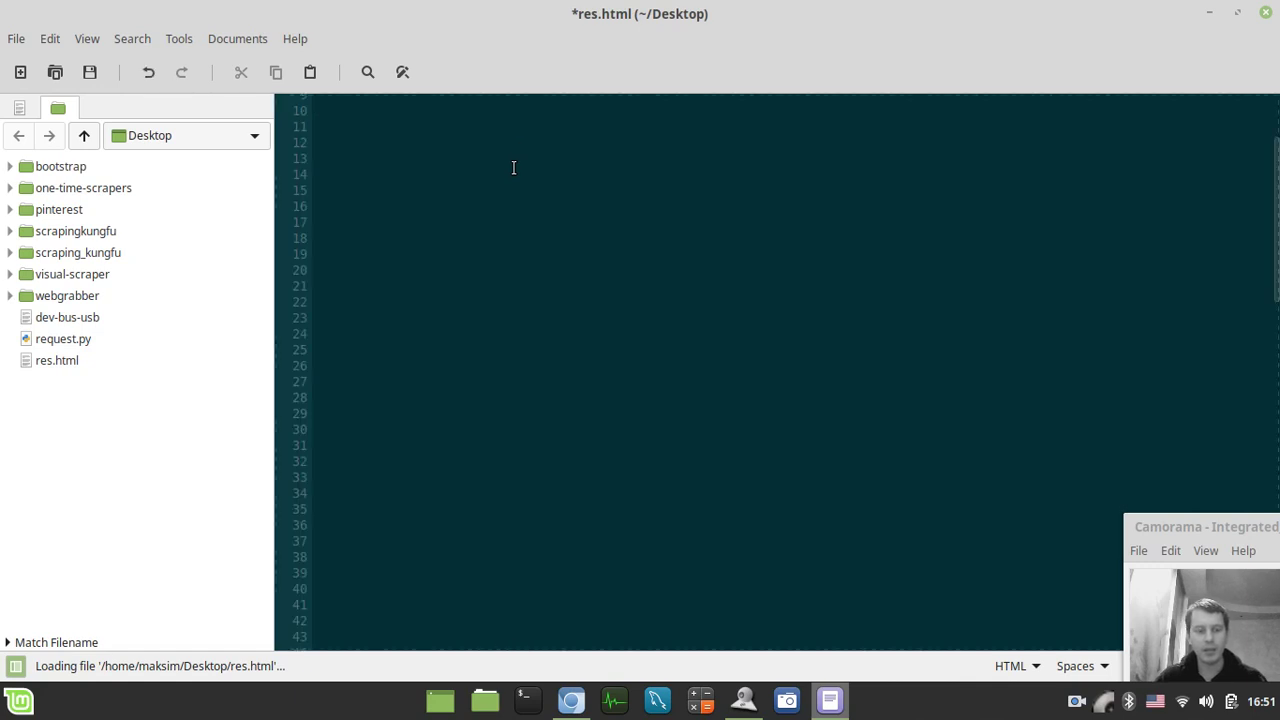
# Save res.html with the pasted source, close the extra Pinterest tab, and minimize Chromium
pyautogui.hotkey('ctrl', 's')
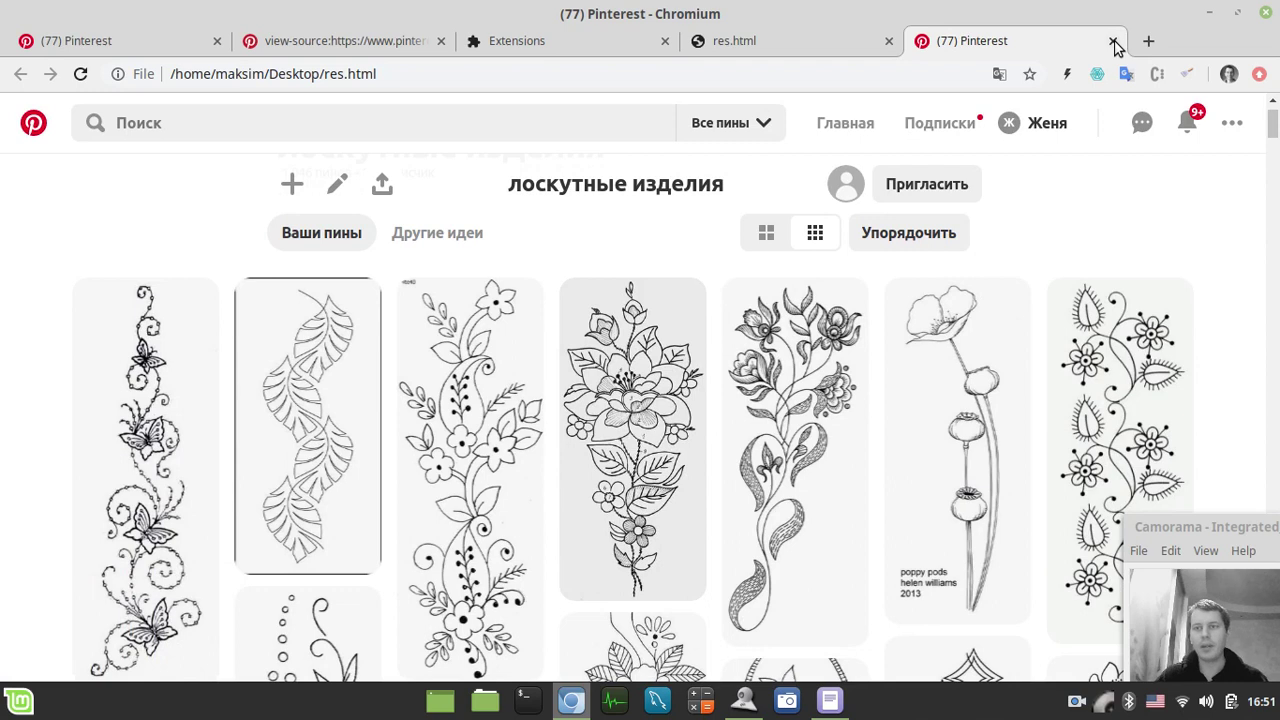
pyautogui.click(1114, 42)
pyautogui.click(1209, 13)
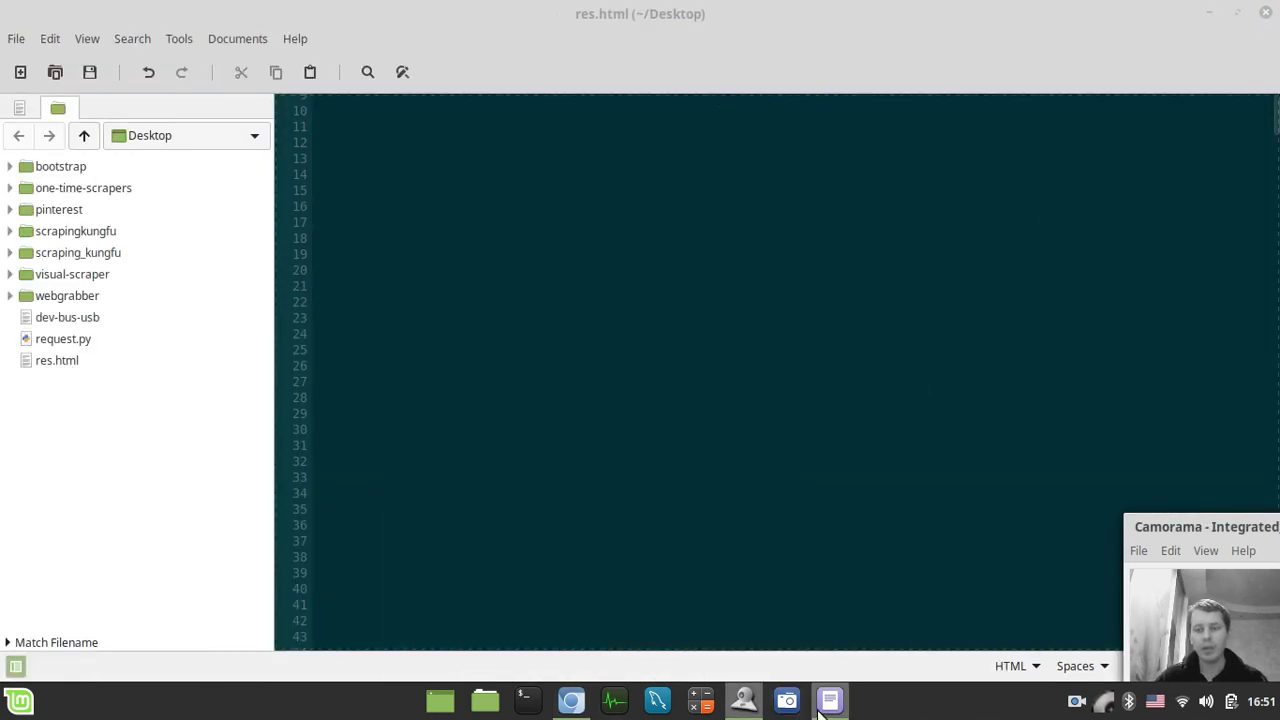
# Open res.html from the desktop in Chromium and view its raw page source
pyautogui.click(1208, 14)
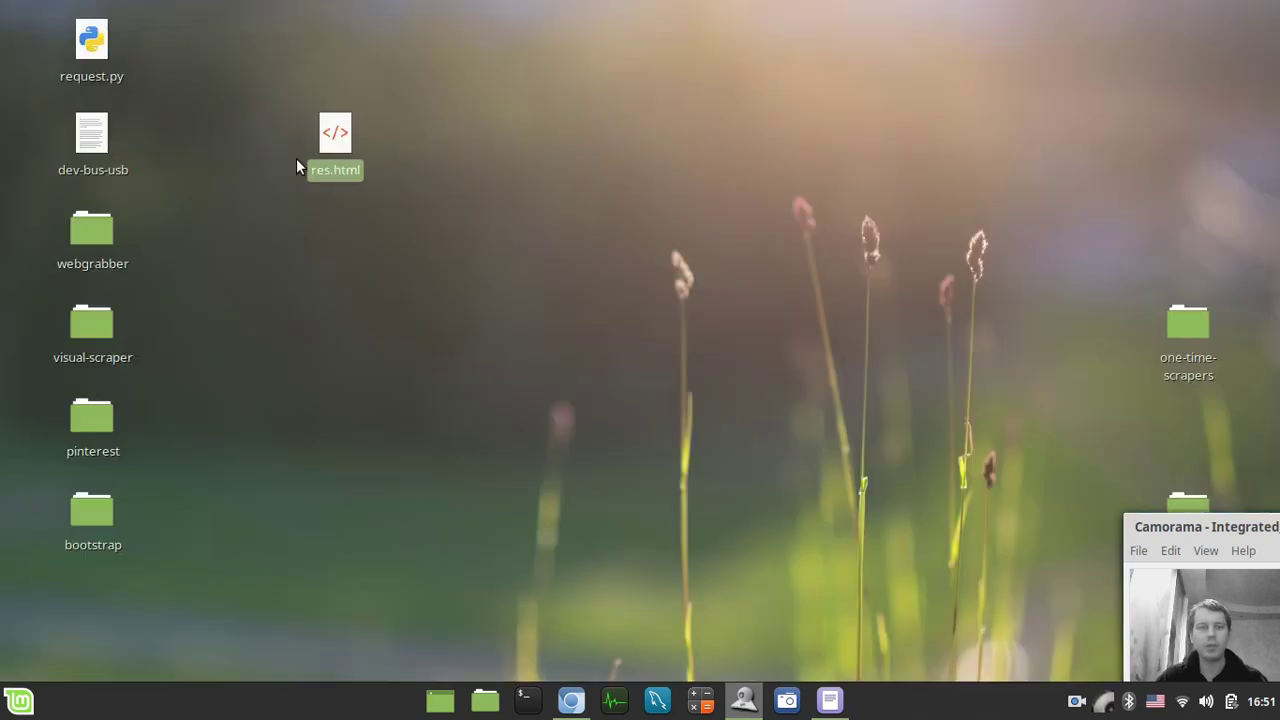
pyautogui.doubleClick(338, 128)
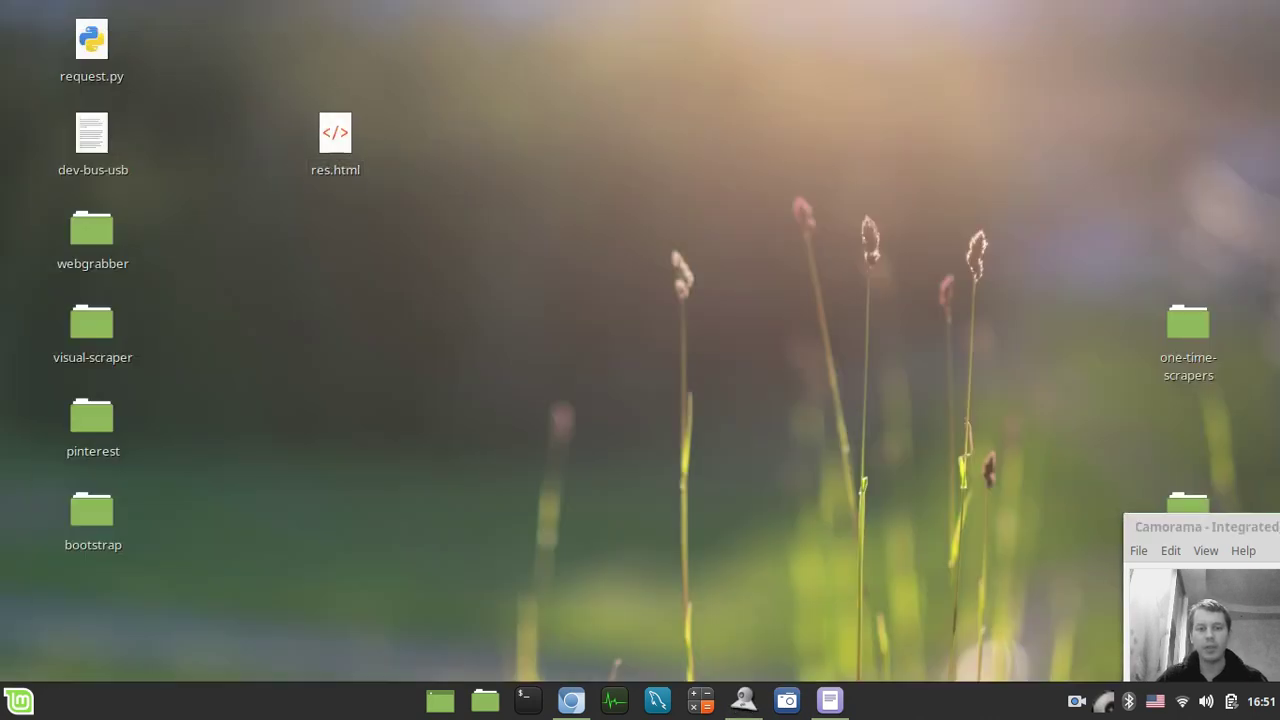
pyautogui.click(570, 700)
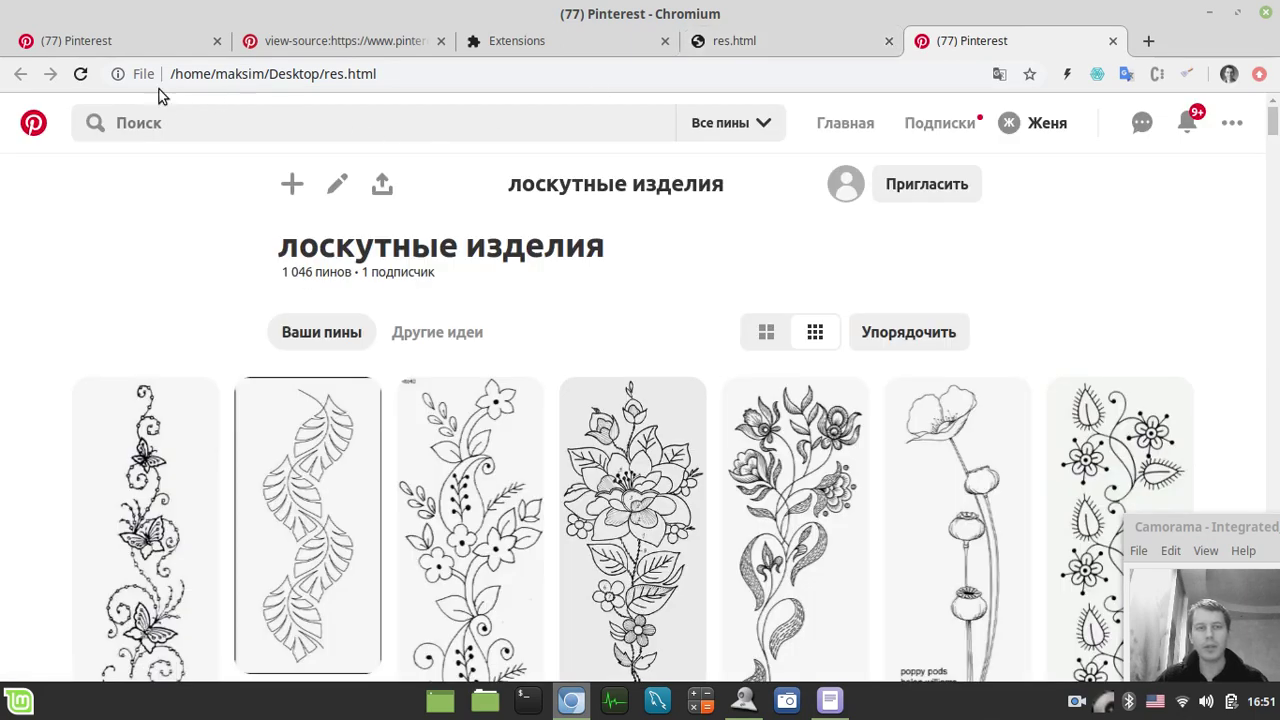
pyautogui.click(398, 73)
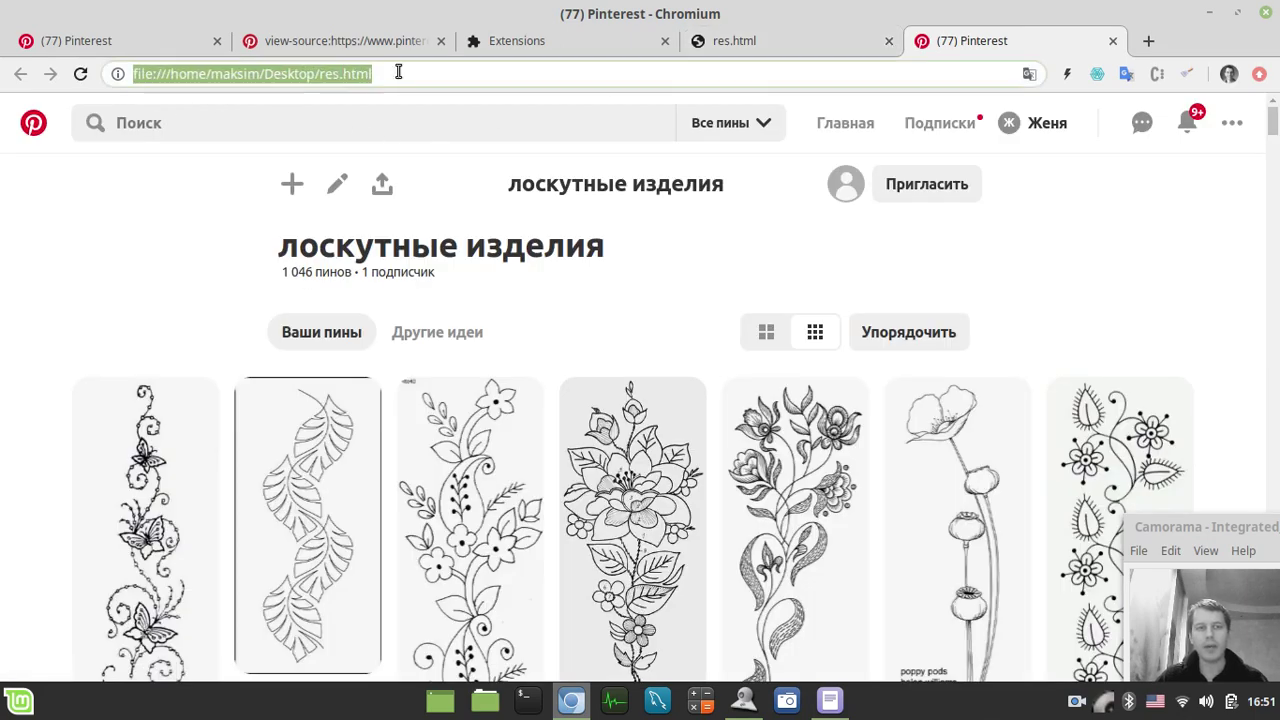
pyautogui.click(890, 41)
pyautogui.rightClick(786, 40)
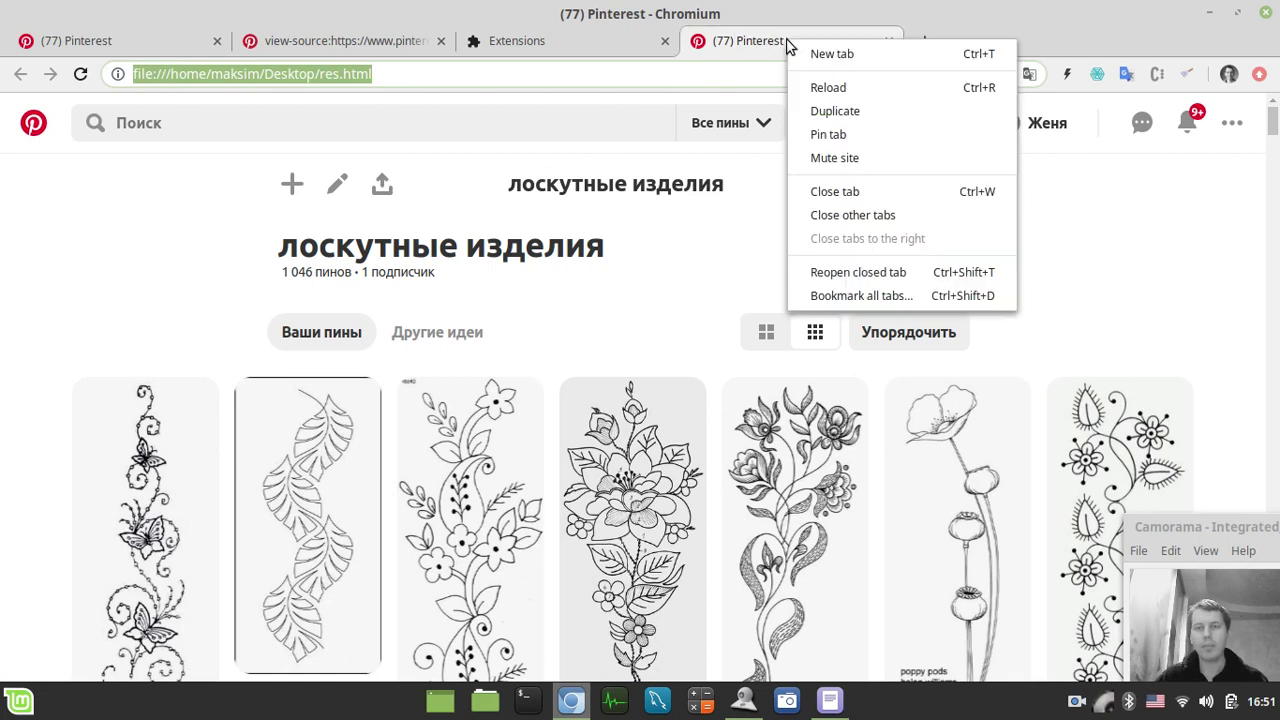
pyautogui.rightClick(116, 276)
pyautogui.click(150, 495)
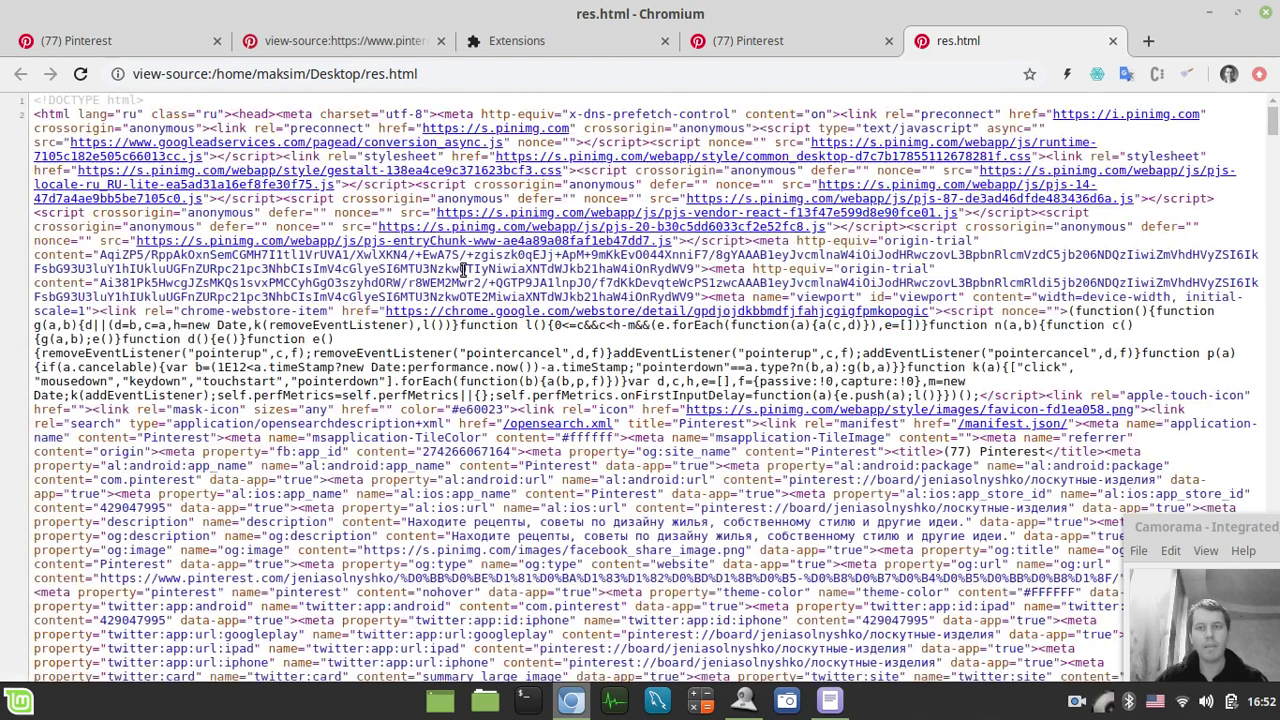
# Step through the '<img' matches in the res.html source, then minimize Chromium
pyautogui.hotkey('ctrl', 'f')
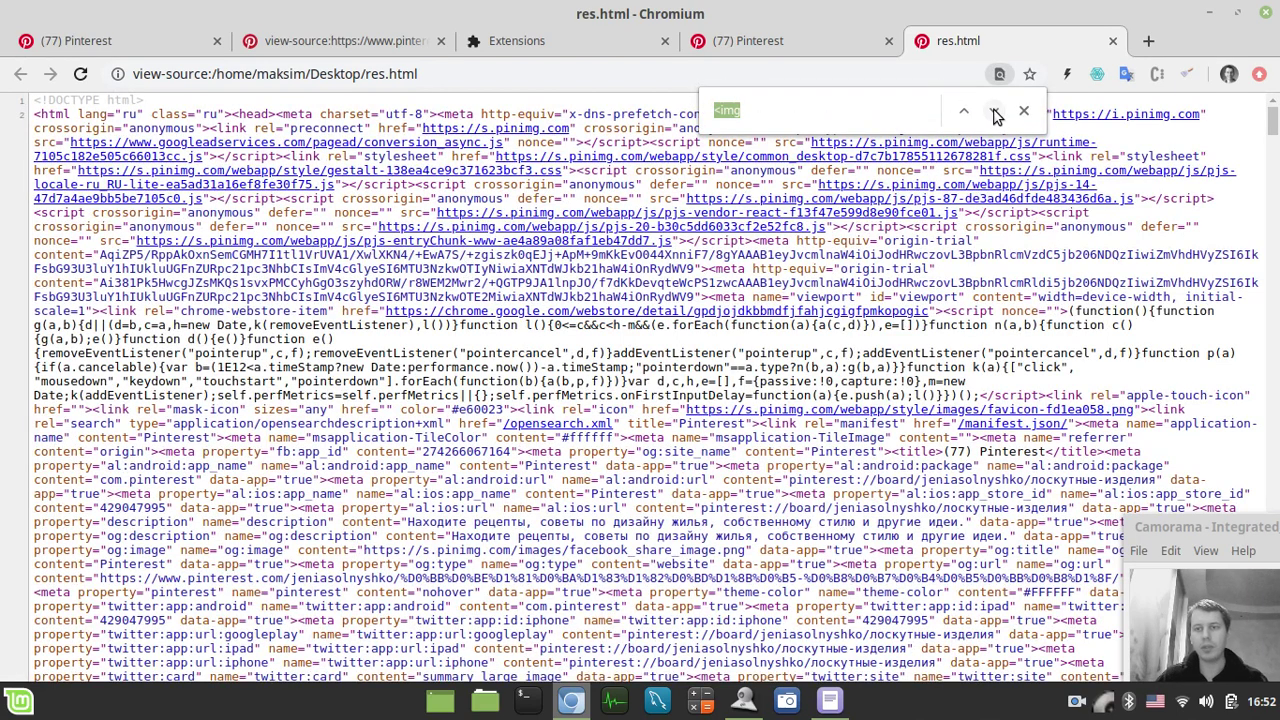
pyautogui.click(995, 112)
pyautogui.click(995, 112)
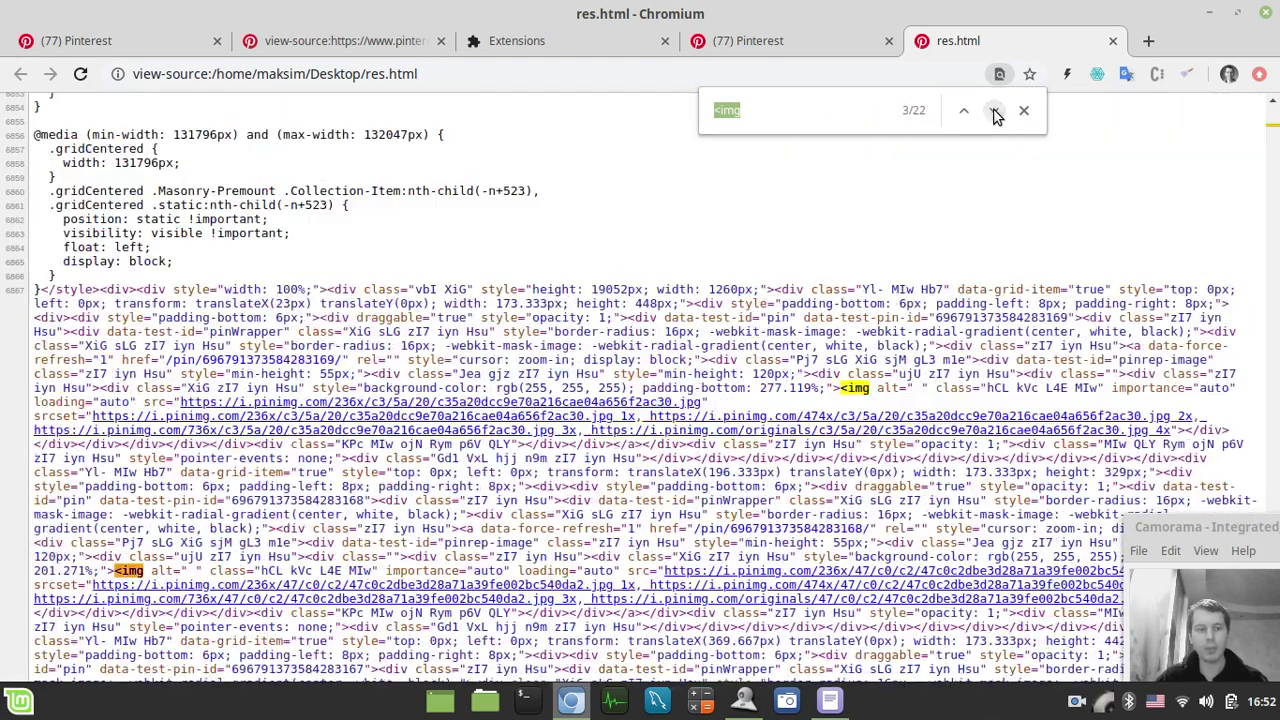
pyautogui.click(995, 112)
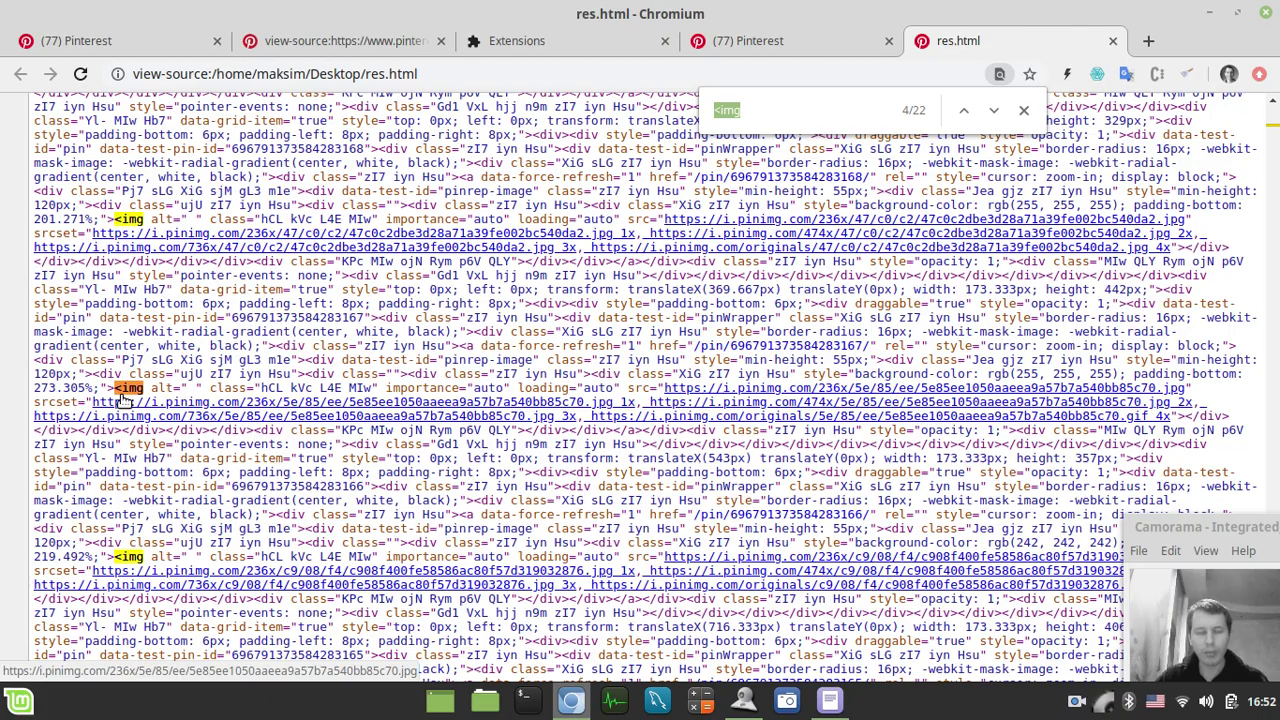
pyautogui.scroll(-3, 408, 528)
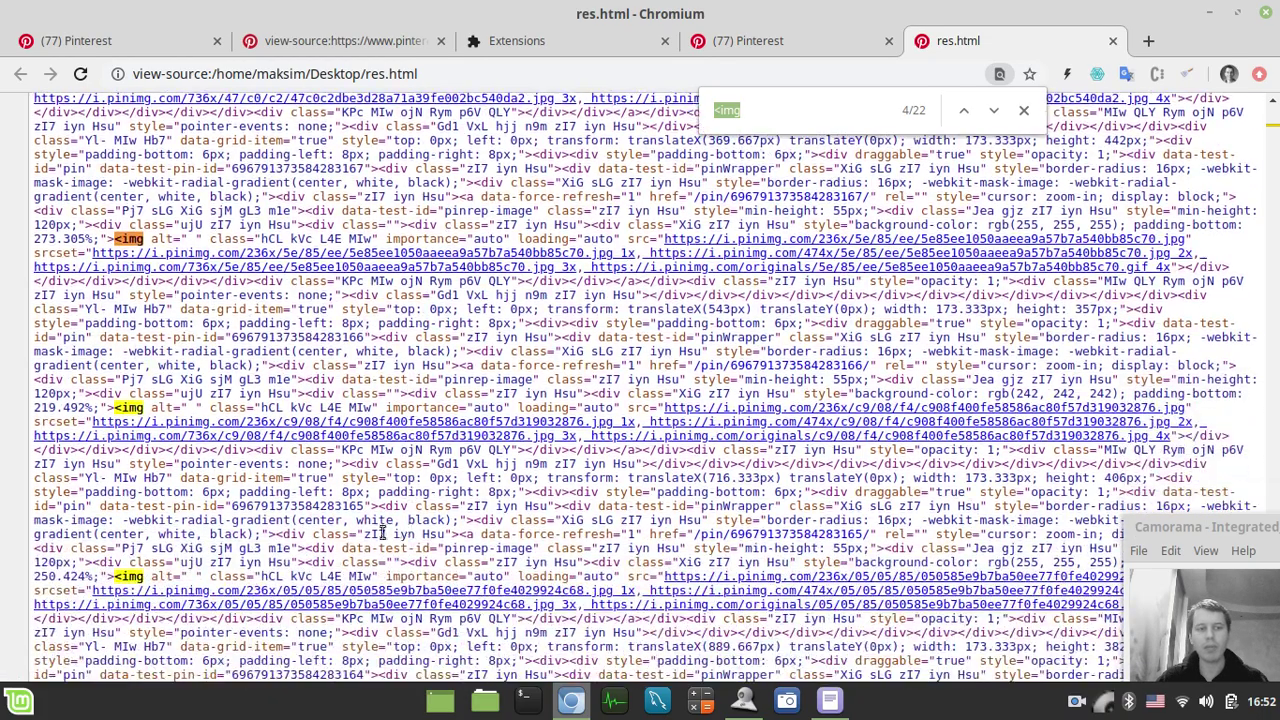
pyautogui.scroll(1, 897, 231)
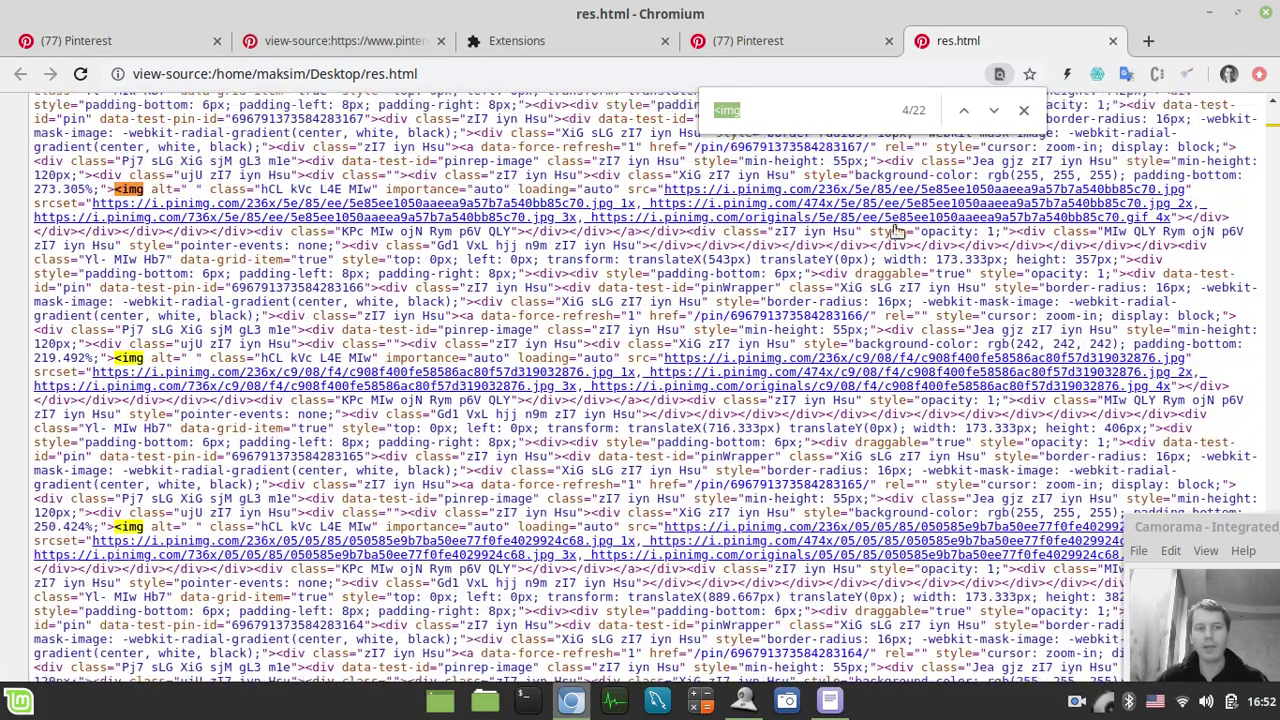
pyautogui.click(1208, 13)
# Open a terminal in the Desktop folder and start python3
pyautogui.rightClick(505, 145)
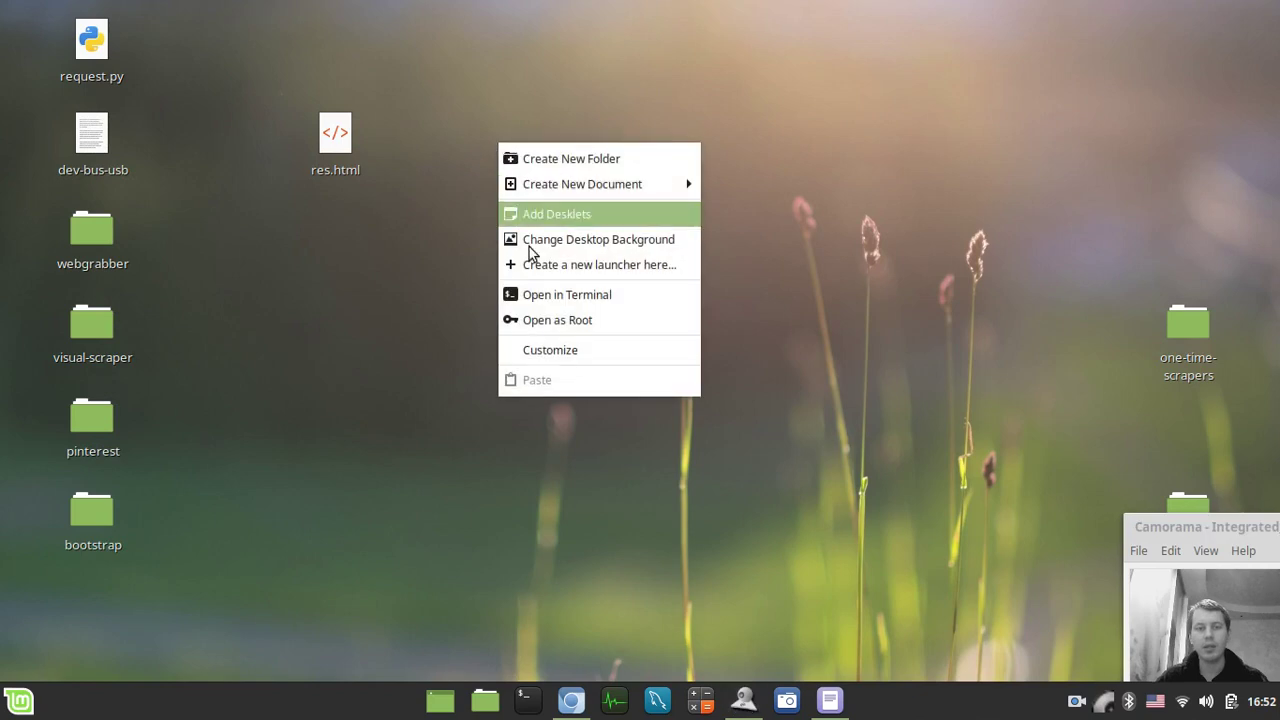
pyautogui.click(558, 291)
pyautogui.moveTo(545, 142); pyautogui.dragTo(600, 110)
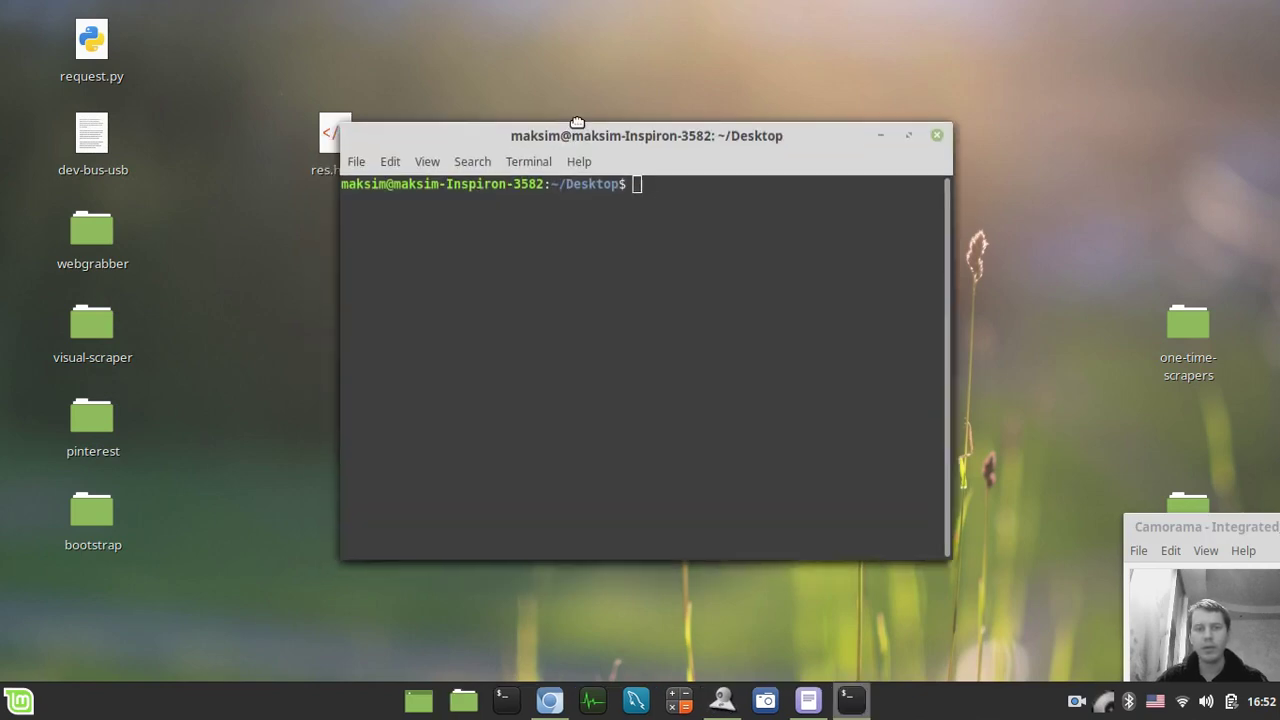
pyautogui.write('python')
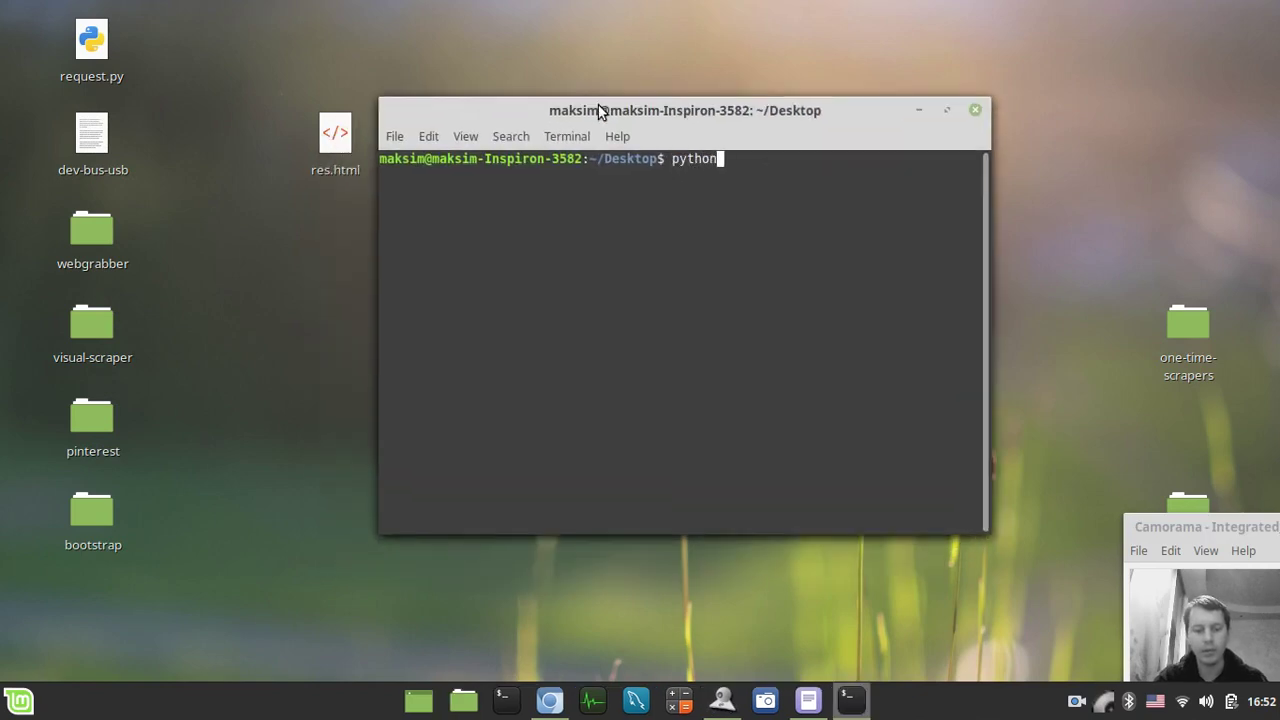
pyautogui.write('3')
pyautogui.press('Return')
# Import BeautifulSoup from bs4 and create an empty html string
pyautogui.write('im')
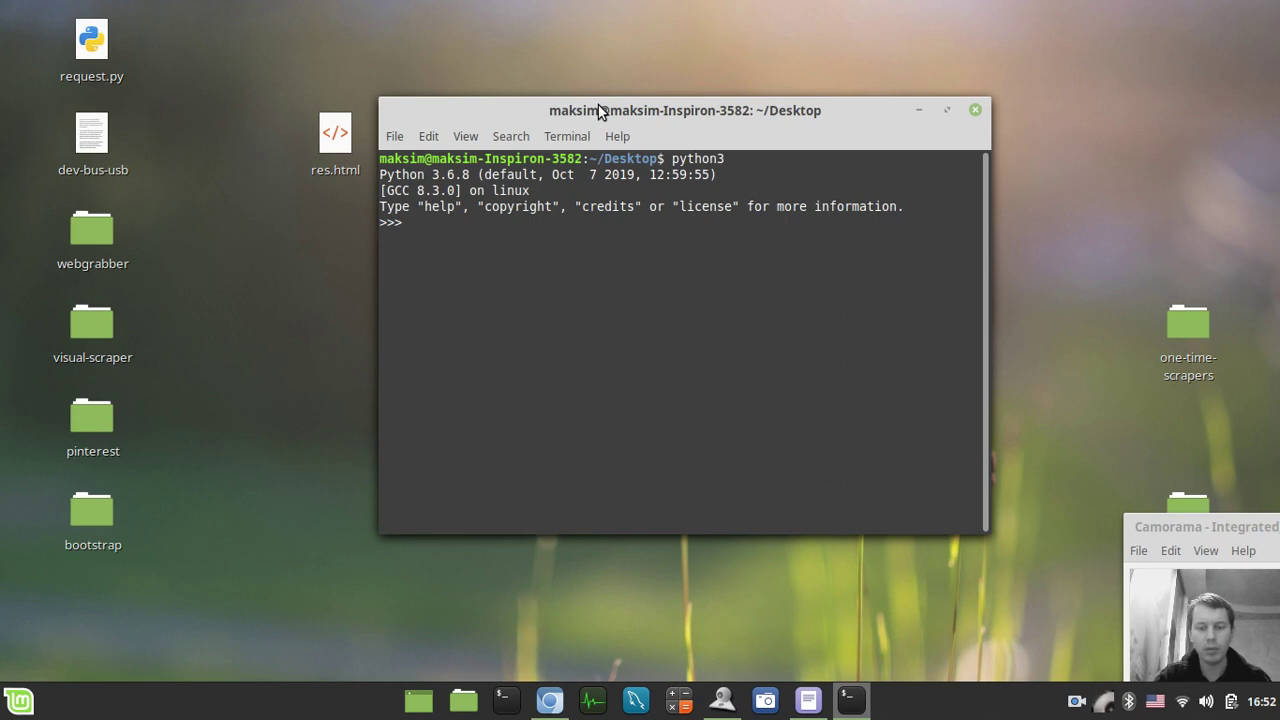
pyautogui.write('ro')
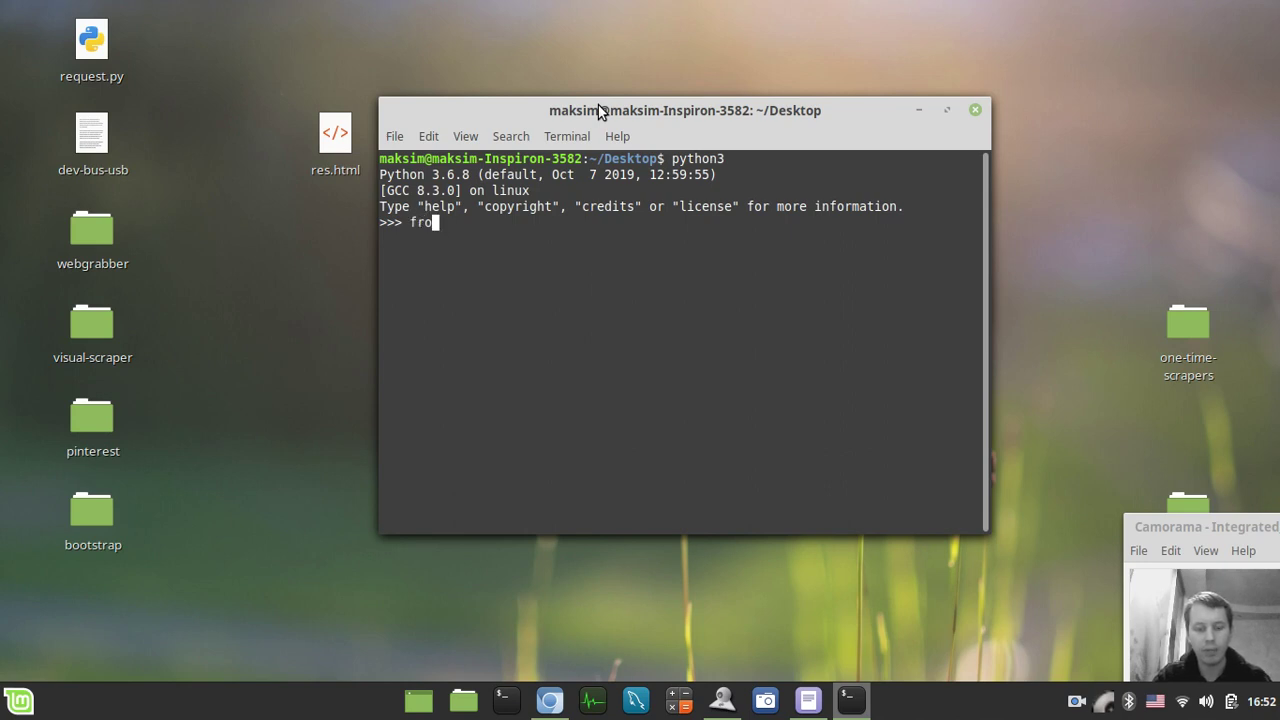
pyautogui.write('m bs4 im')
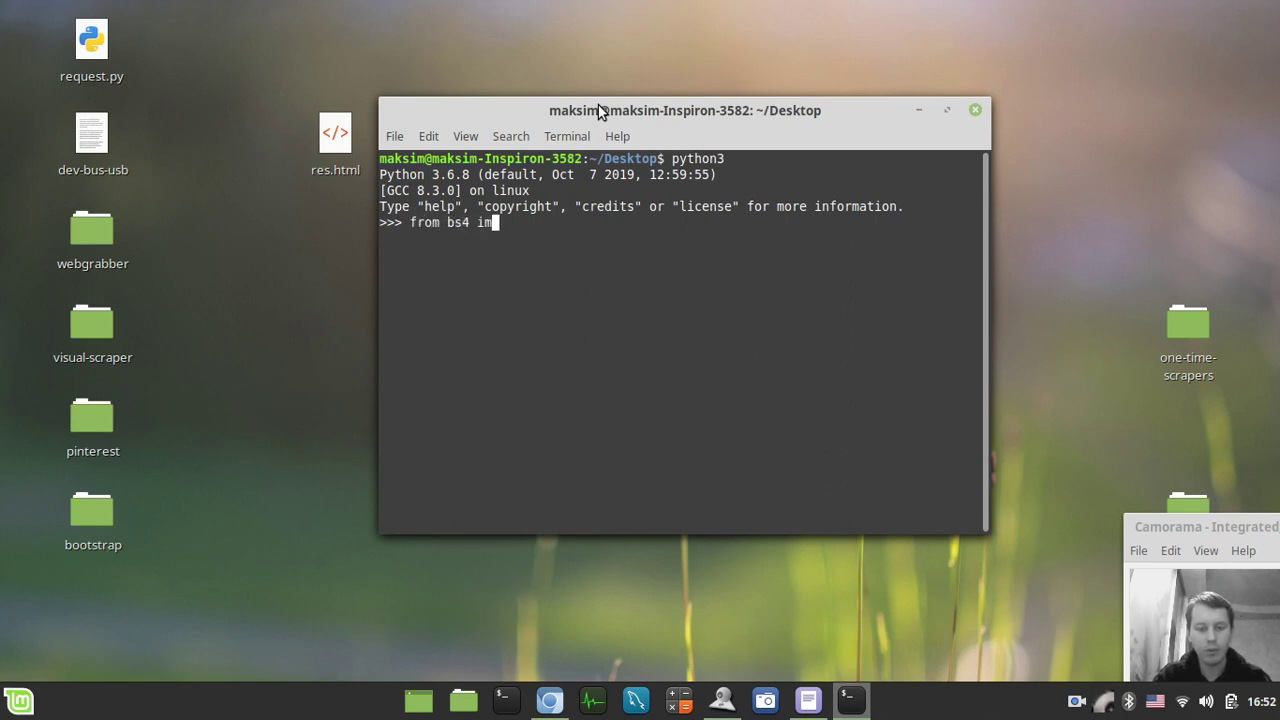
pyautogui.write('port Be')
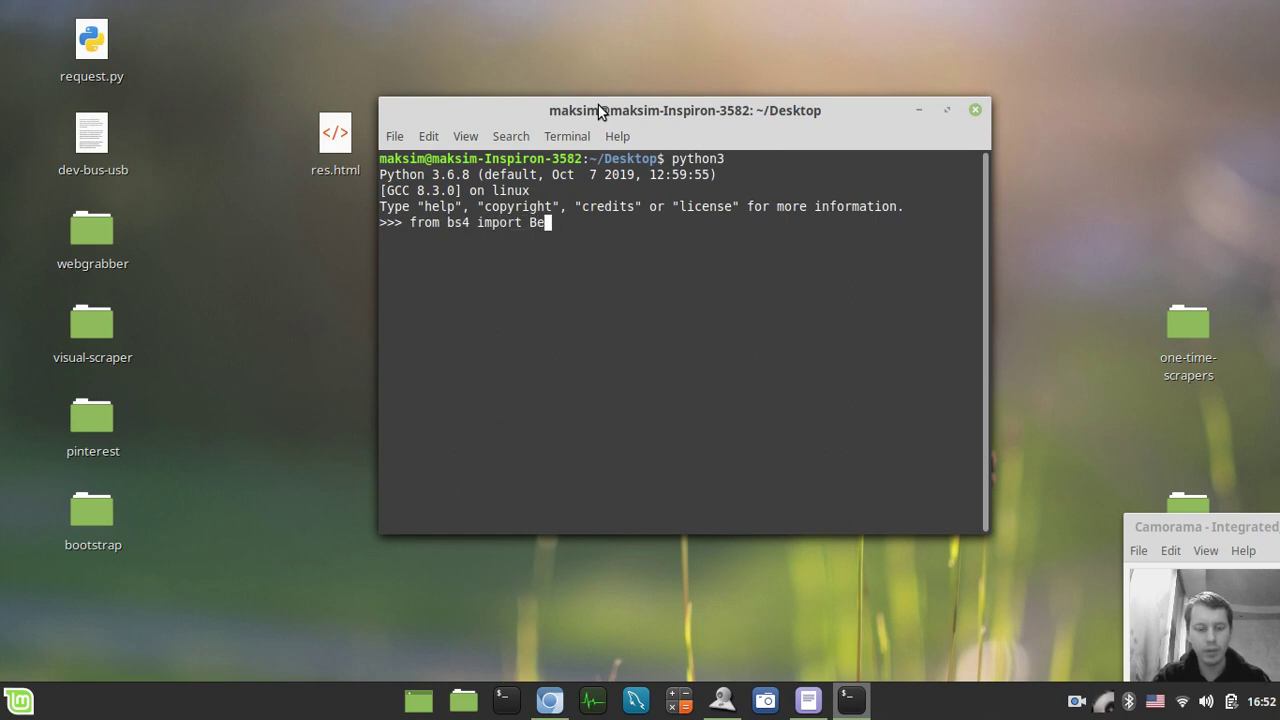
pyautogui.write('autifulSo')
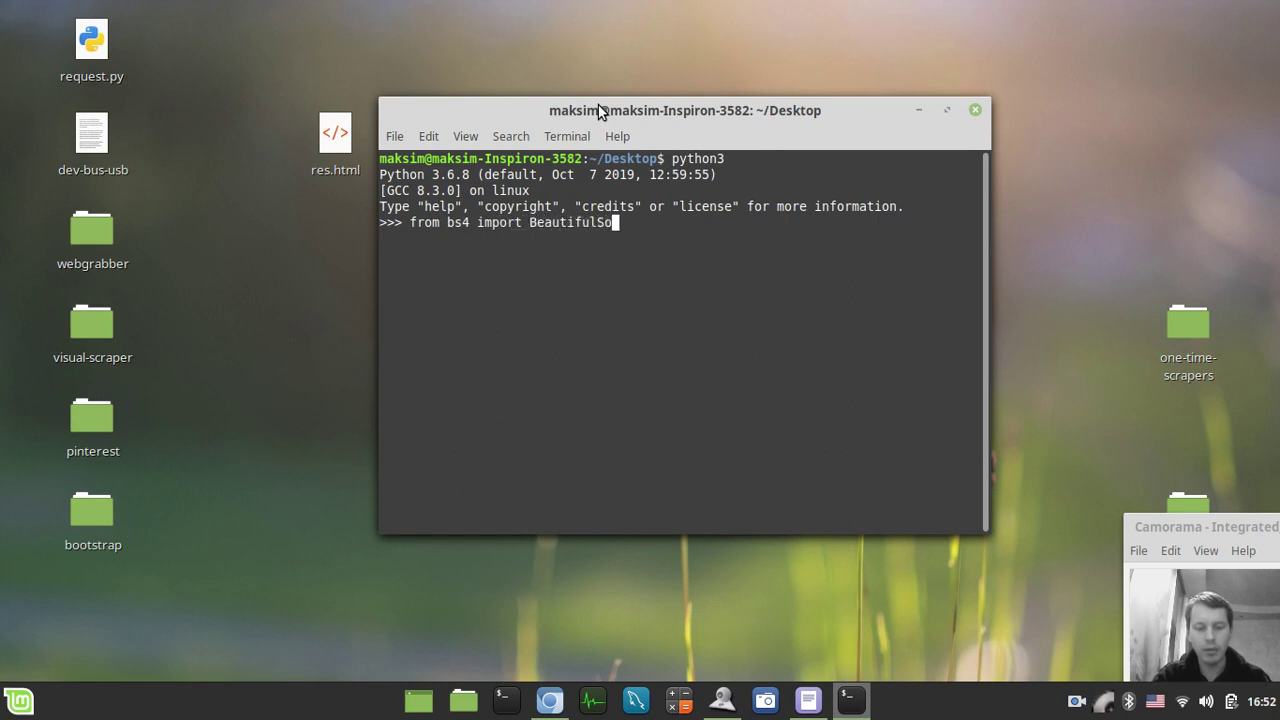
pyautogui.write('up')
pyautogui.press('Return')
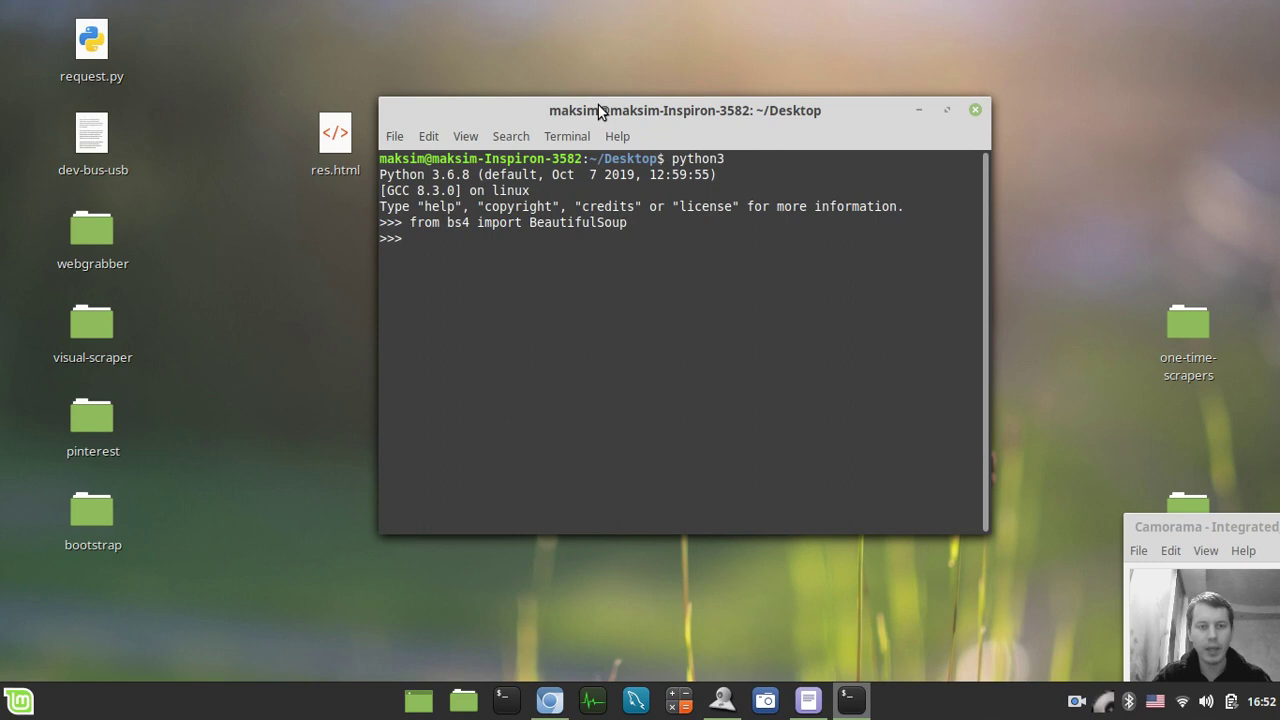
pyautogui.press('Return')
pyautogui.write('h')
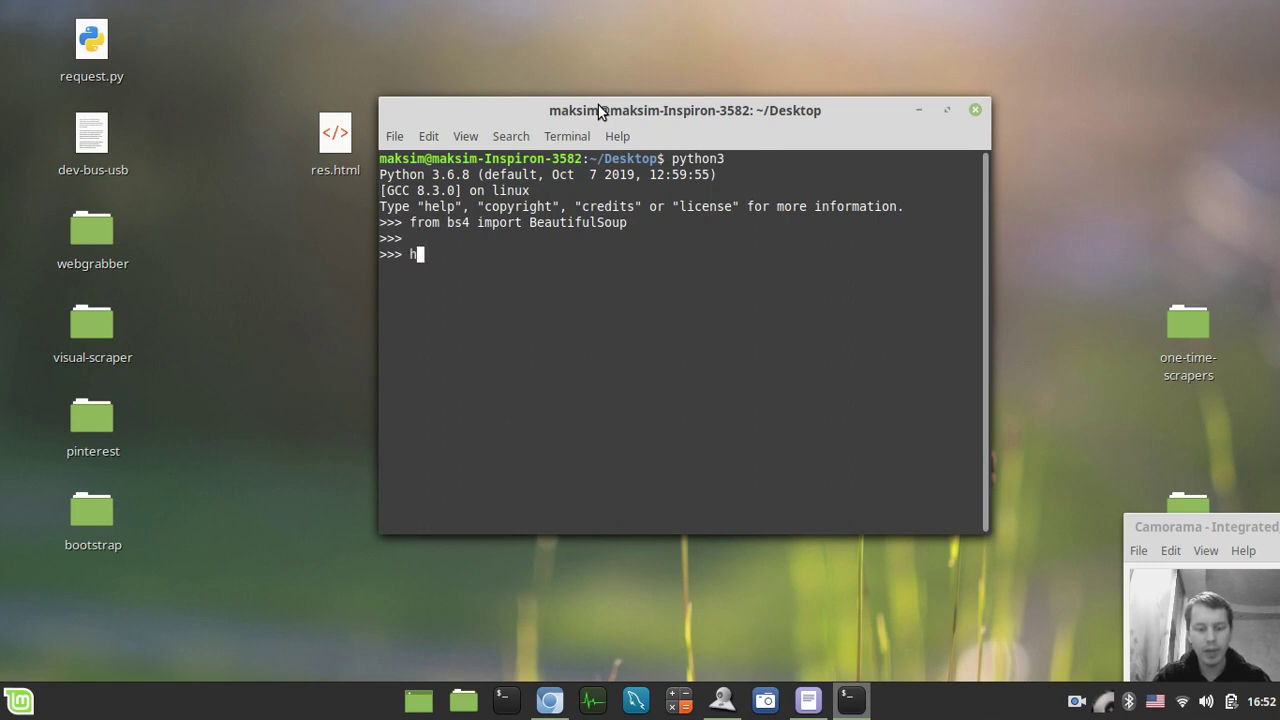
pyautogui.write("tml = ''")
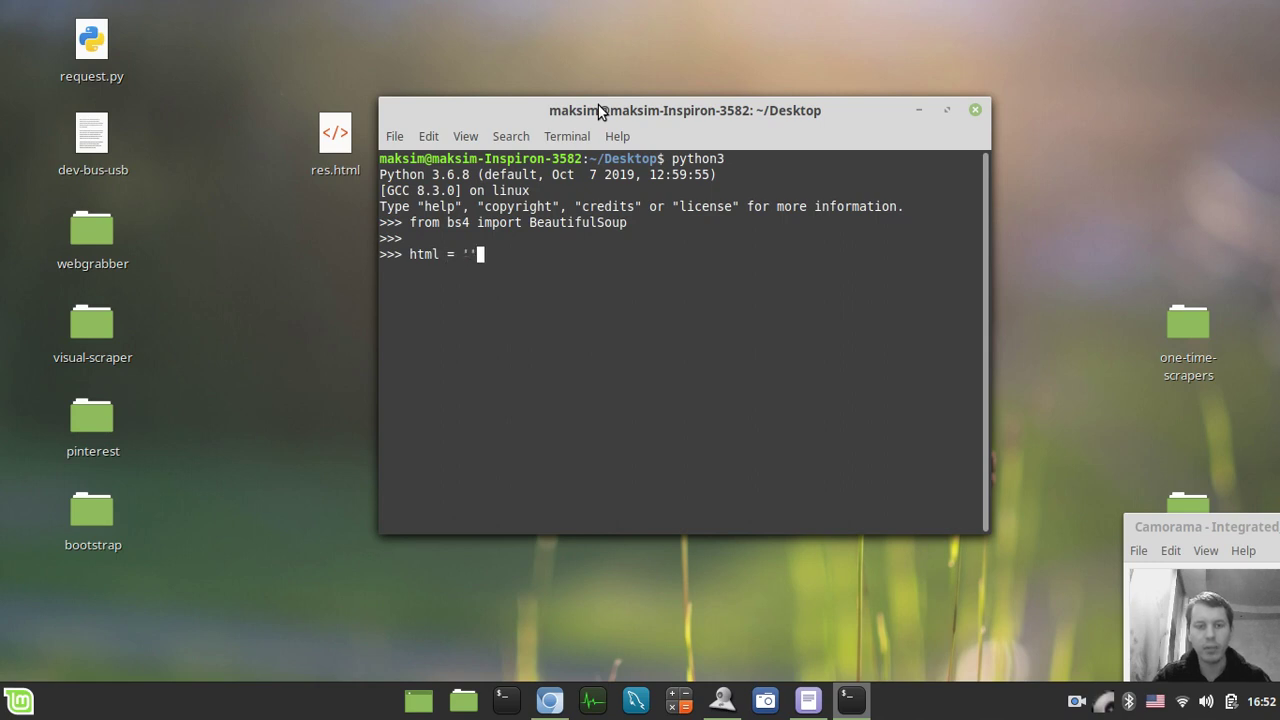
pyautogui.press('Return')
pyautogui.press('Return')
# Read res.html with open('res.html','r'), appending each line to html, and display it
pyautogui.write('with ')
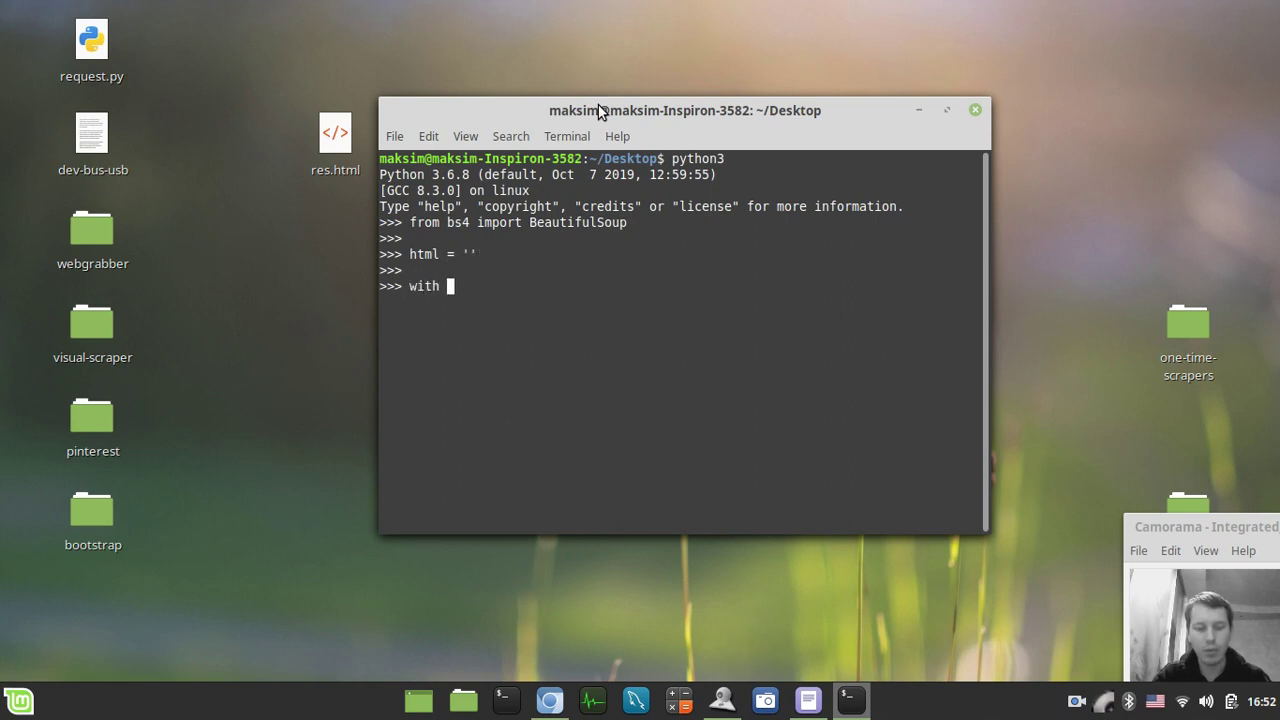
pyautogui.write('()')
pyautogui.press('BackSpace')
pyautogui.press('BackSpace')
pyautogui.write('op')
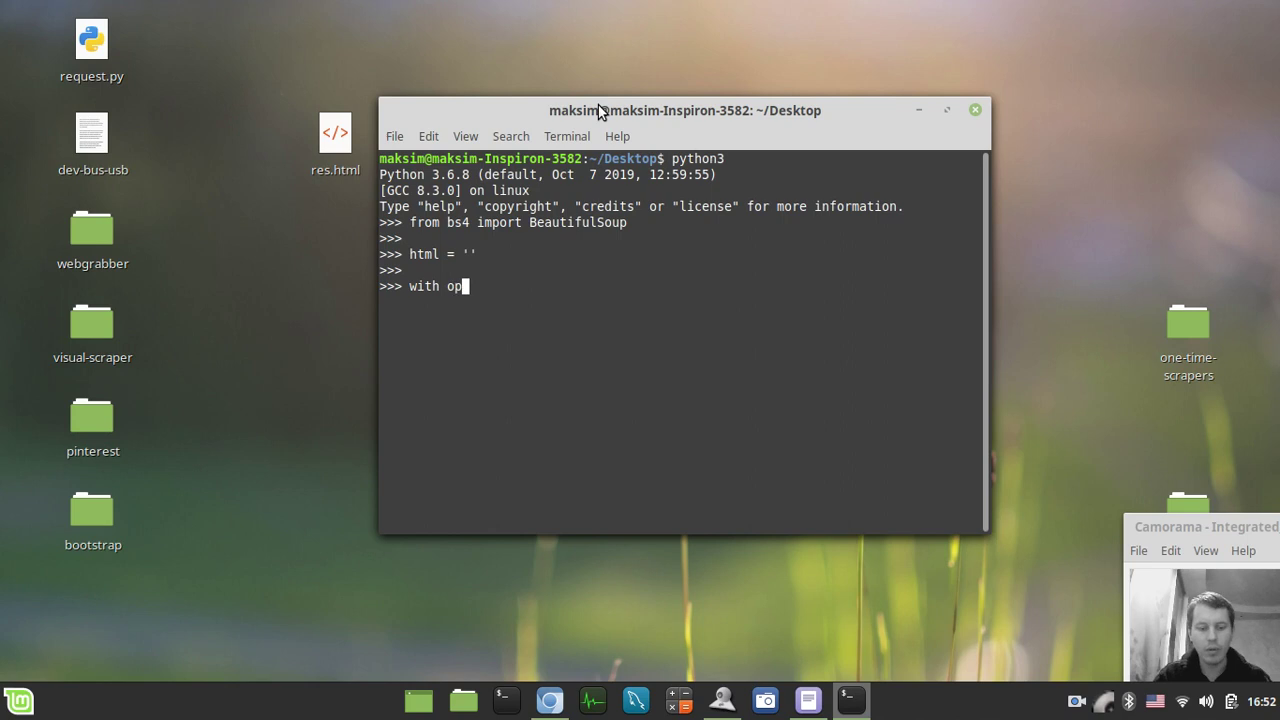
pyautogui.write("en(')")
pyautogui.press('Left')
pyautogui.write("'")
pyautogui.write('res.')
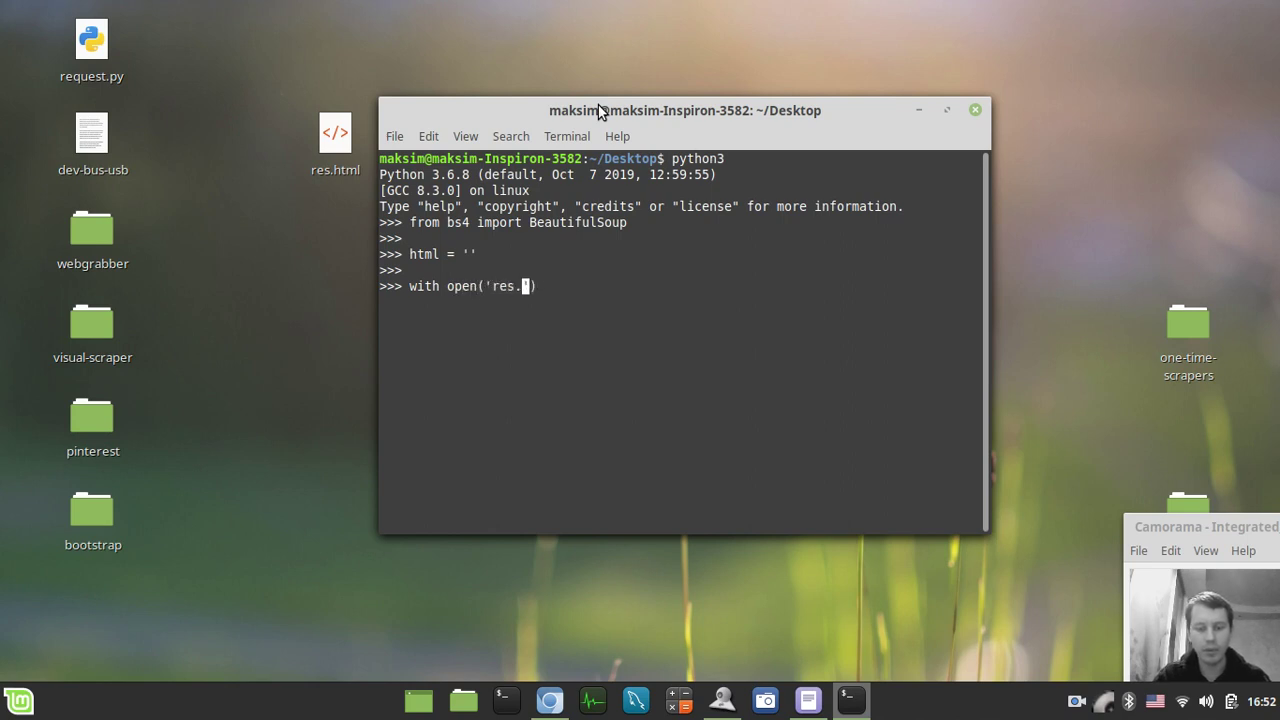
pyautogui.write('html')
pyautogui.write(", ''")
pyautogui.write('r')
pyautogui.press('Right')
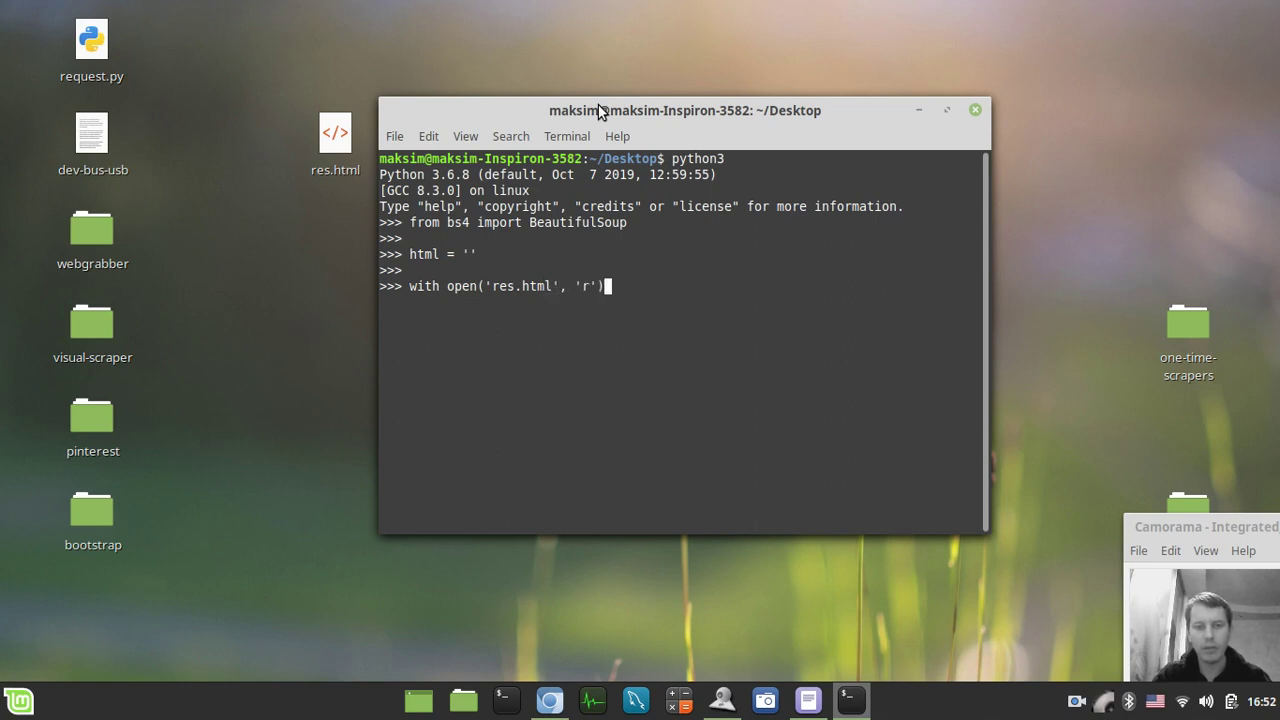
pyautogui.press('Right')
pyautogui.write('as f:')
pyautogui.press('Return')
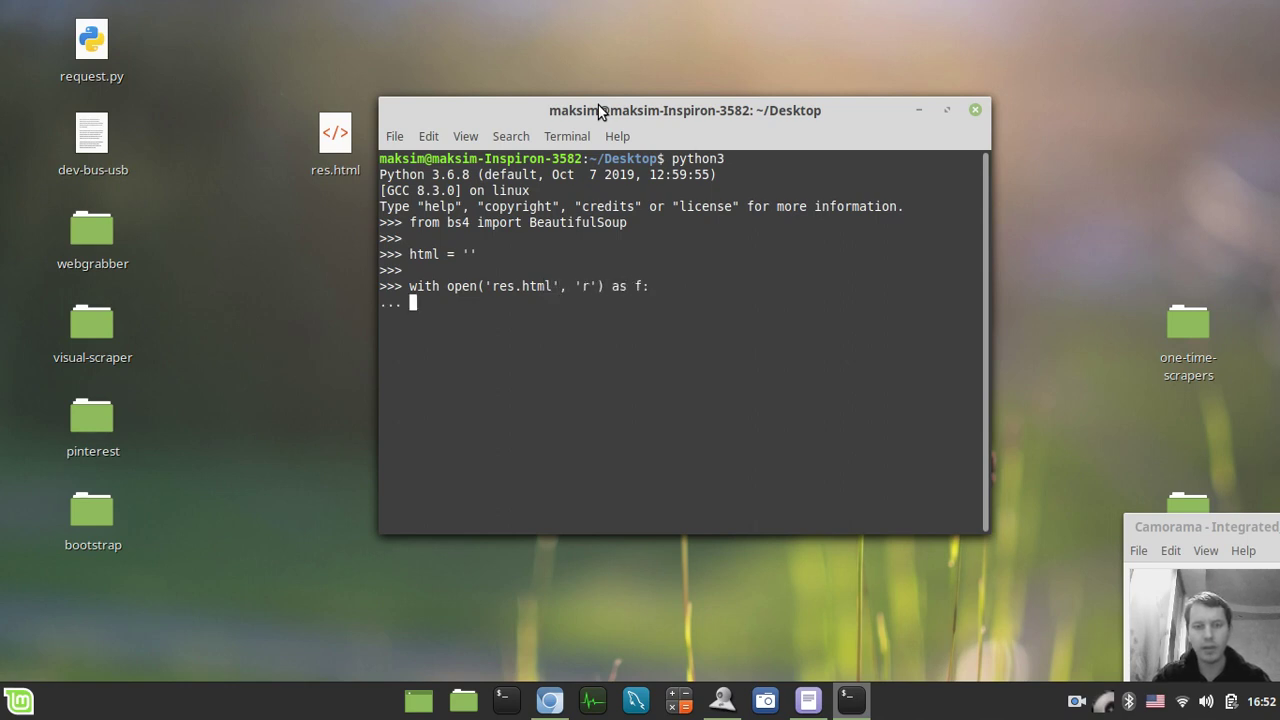
pyautogui.write('    for ')
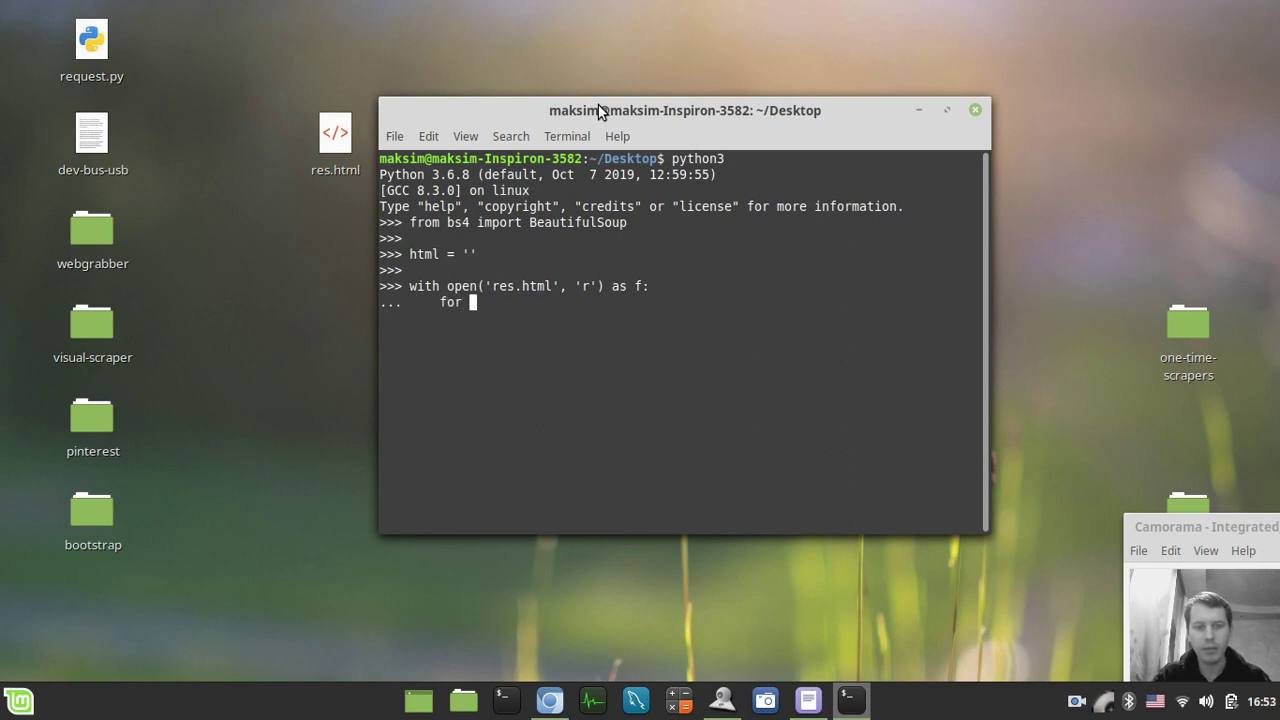
pyautogui.write('lin')
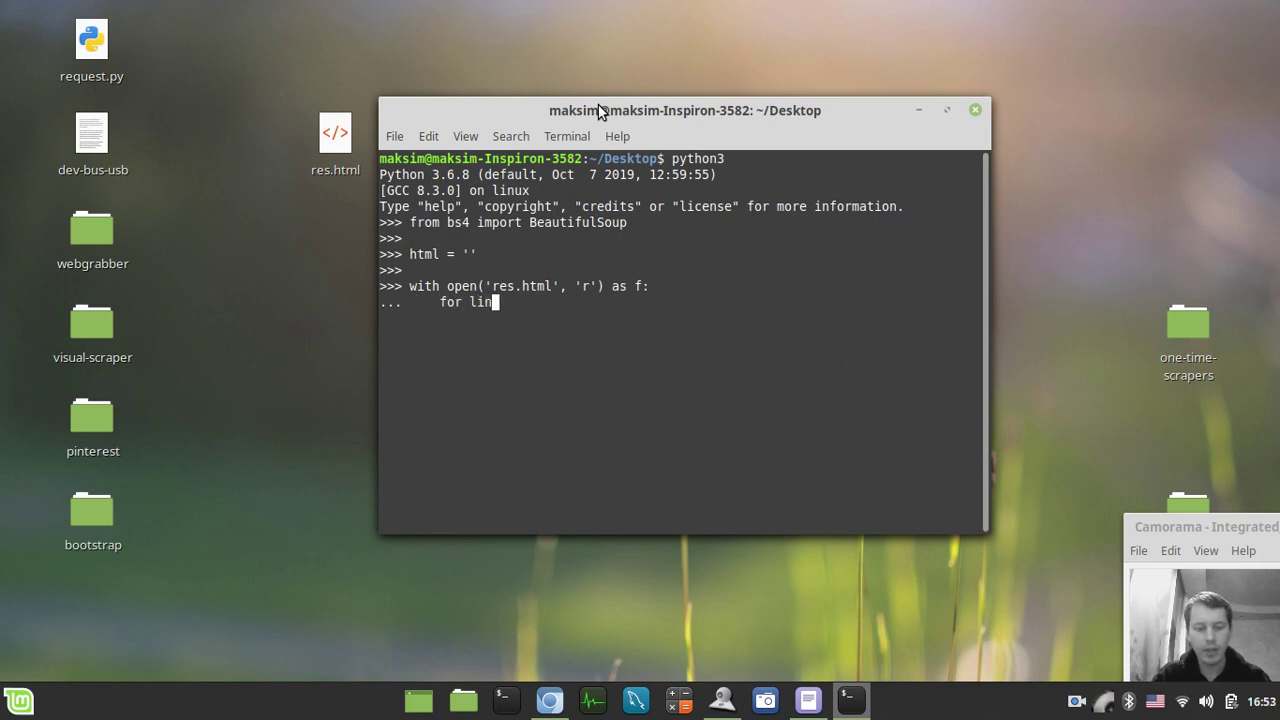
pyautogui.write('e in f')
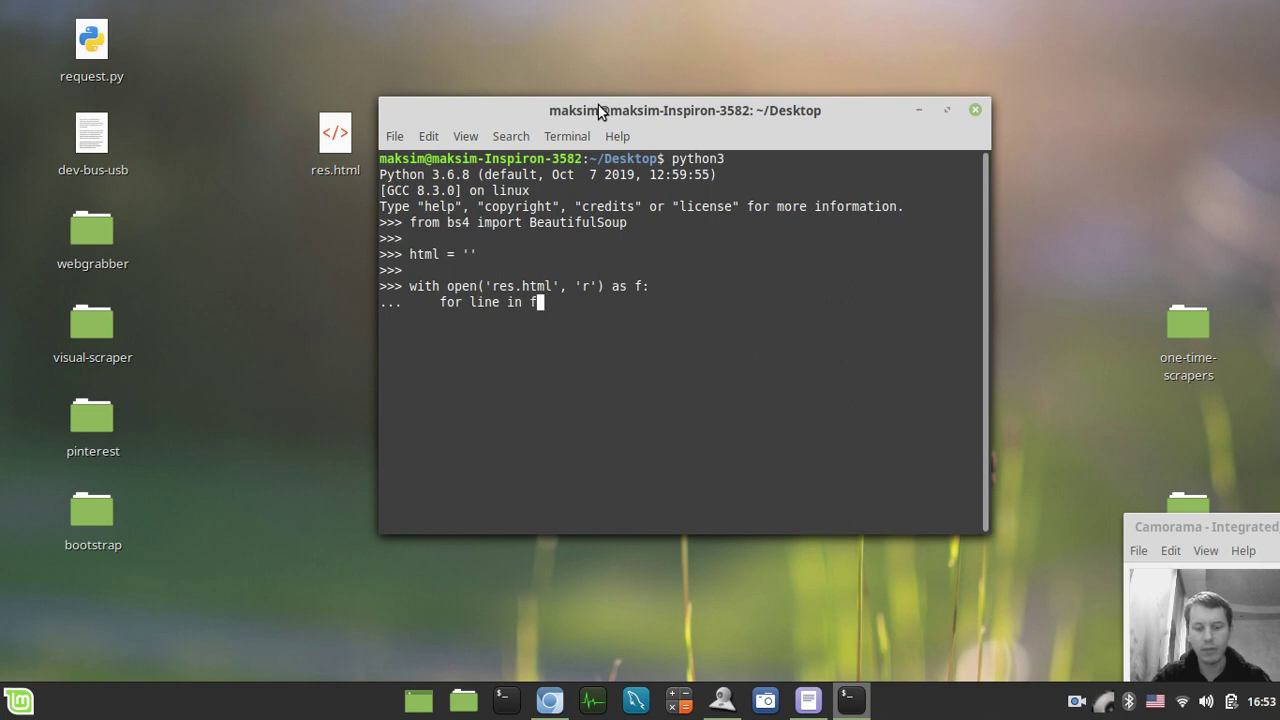
pyautogui.write('.read()')
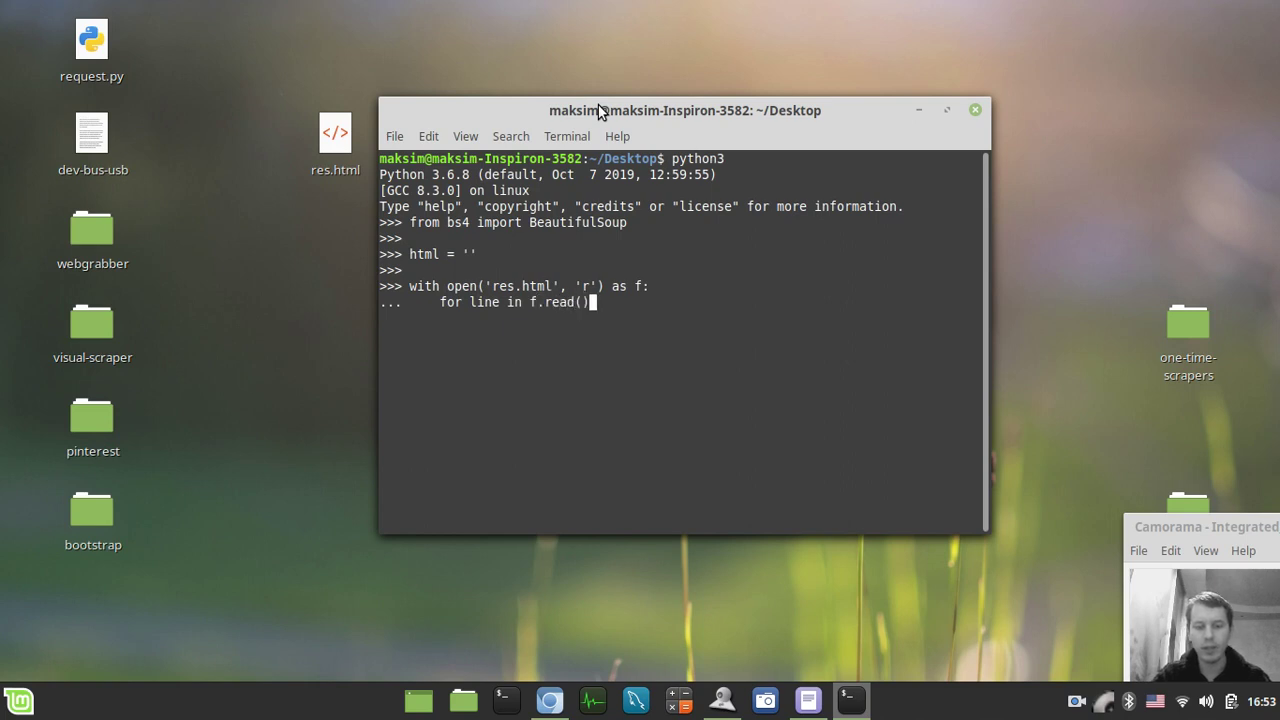
pyautogui.write(':')
pyautogui.press('Return')
pyautogui.press('Tab')
pyautogui.press('Tab')
pyautogui.write('htm')
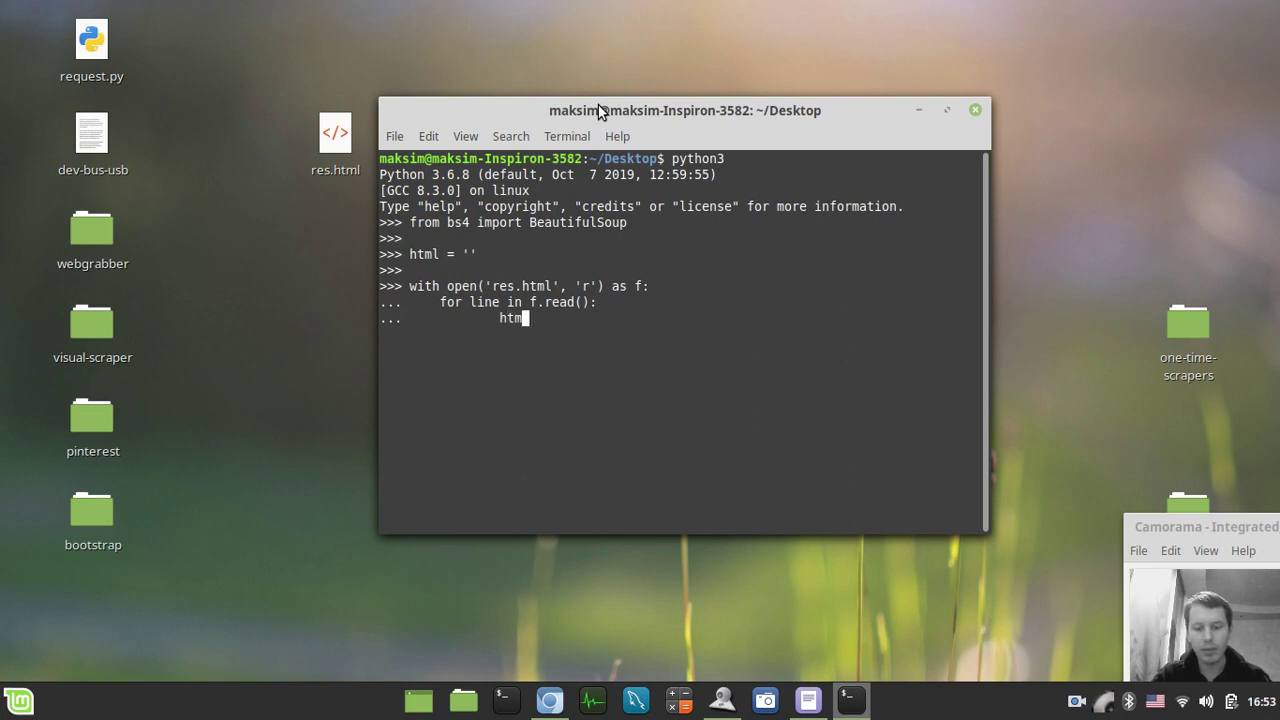
pyautogui.write('l +=')
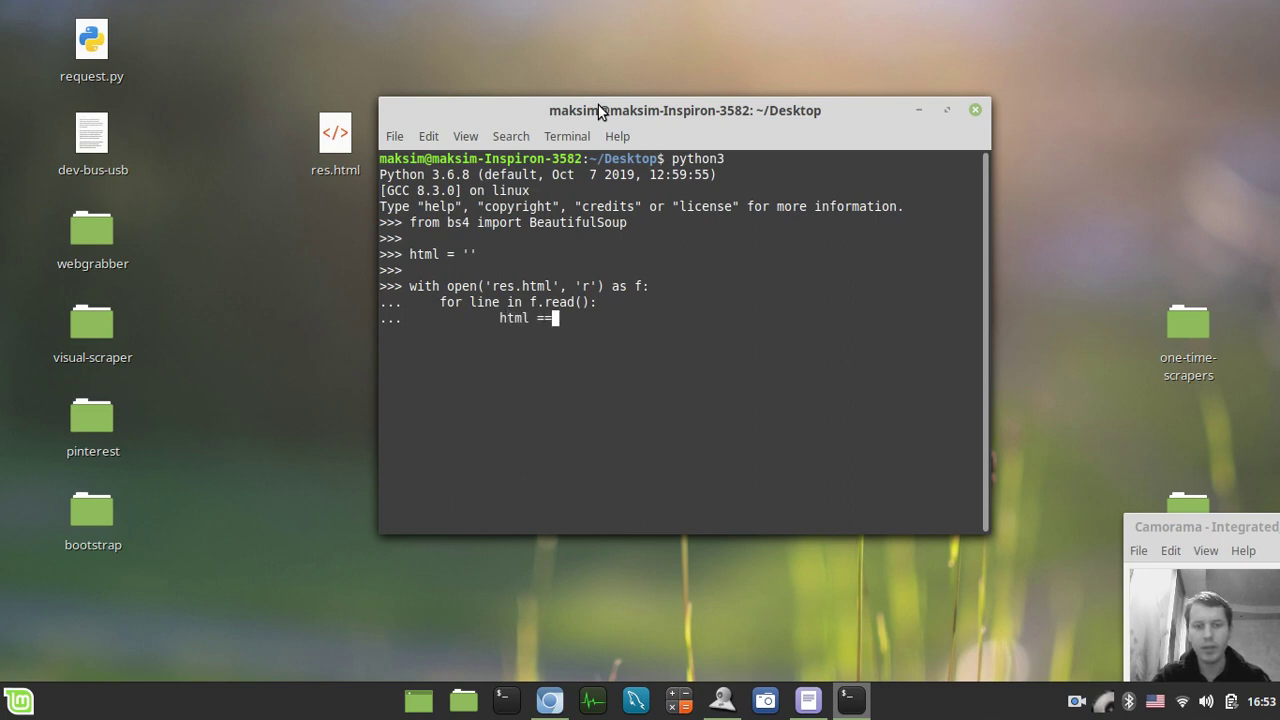
pyautogui.press('BackSpace')
pyautogui.press('BackSpace')
pyautogui.write('+= li')
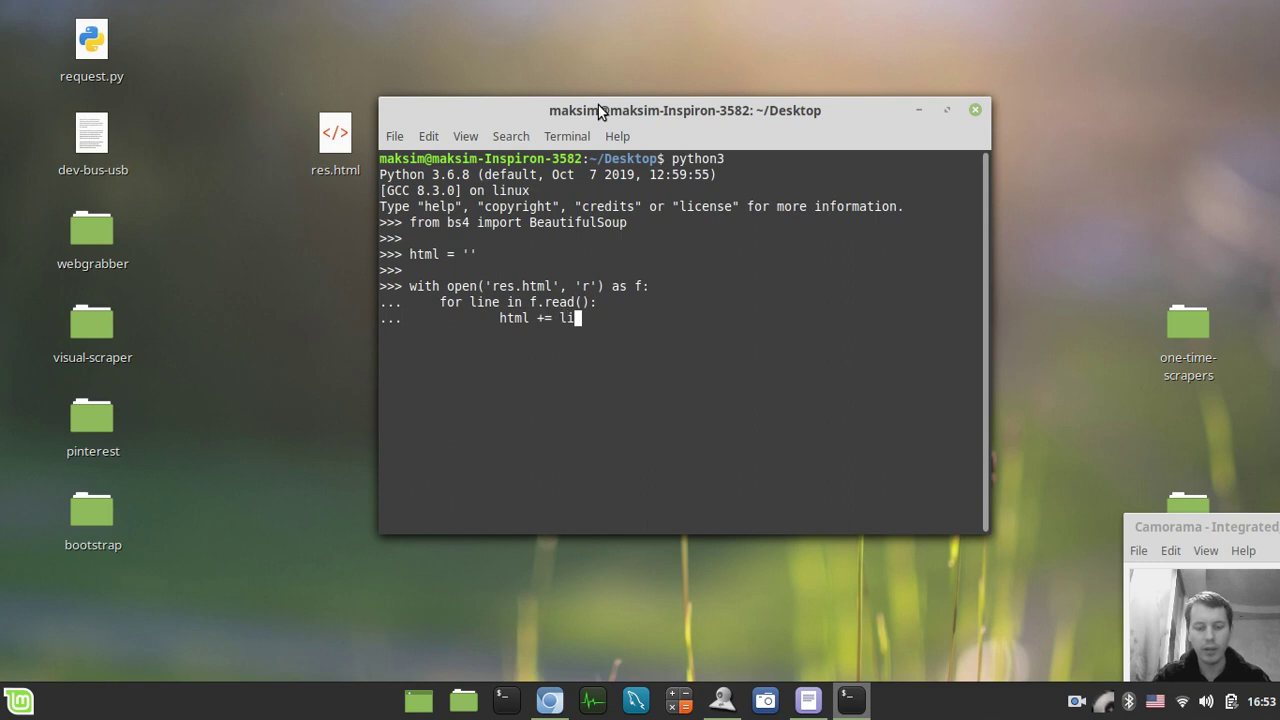
pyautogui.write('ne')
pyautogui.press('Return')
pyautogui.press('Return')
pyautogui.write('html')
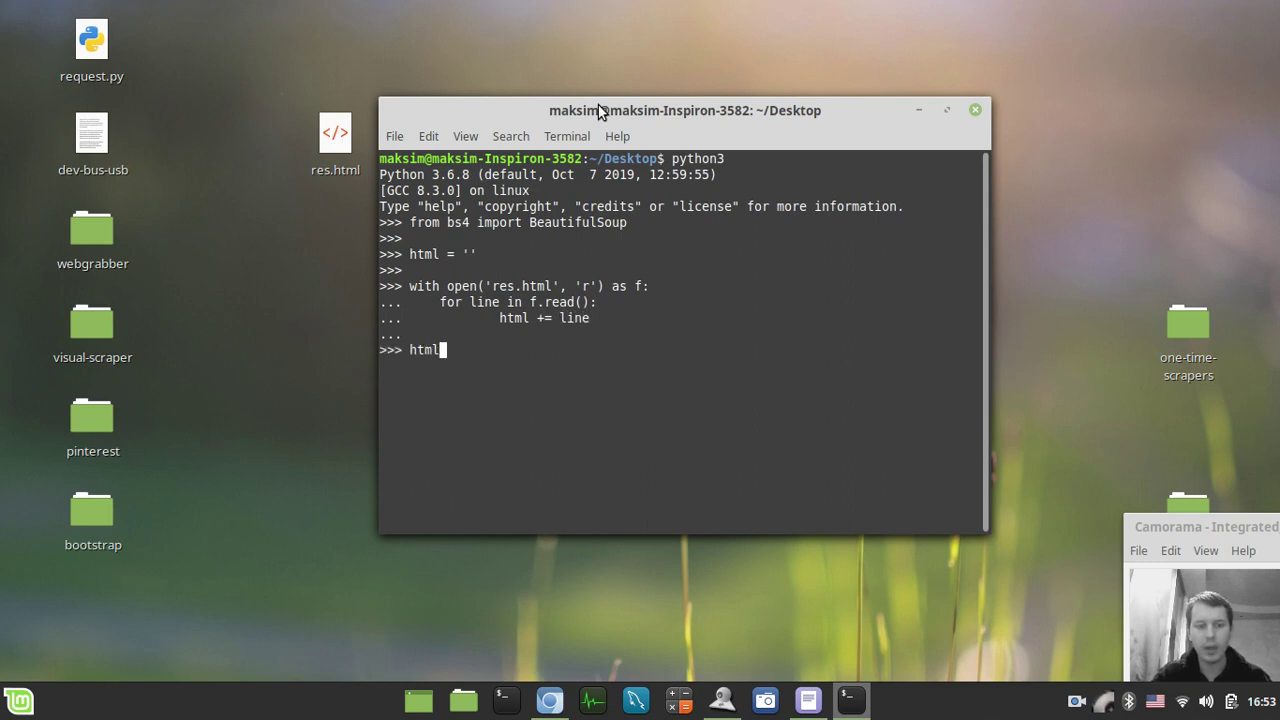
pyautogui.press('Return')
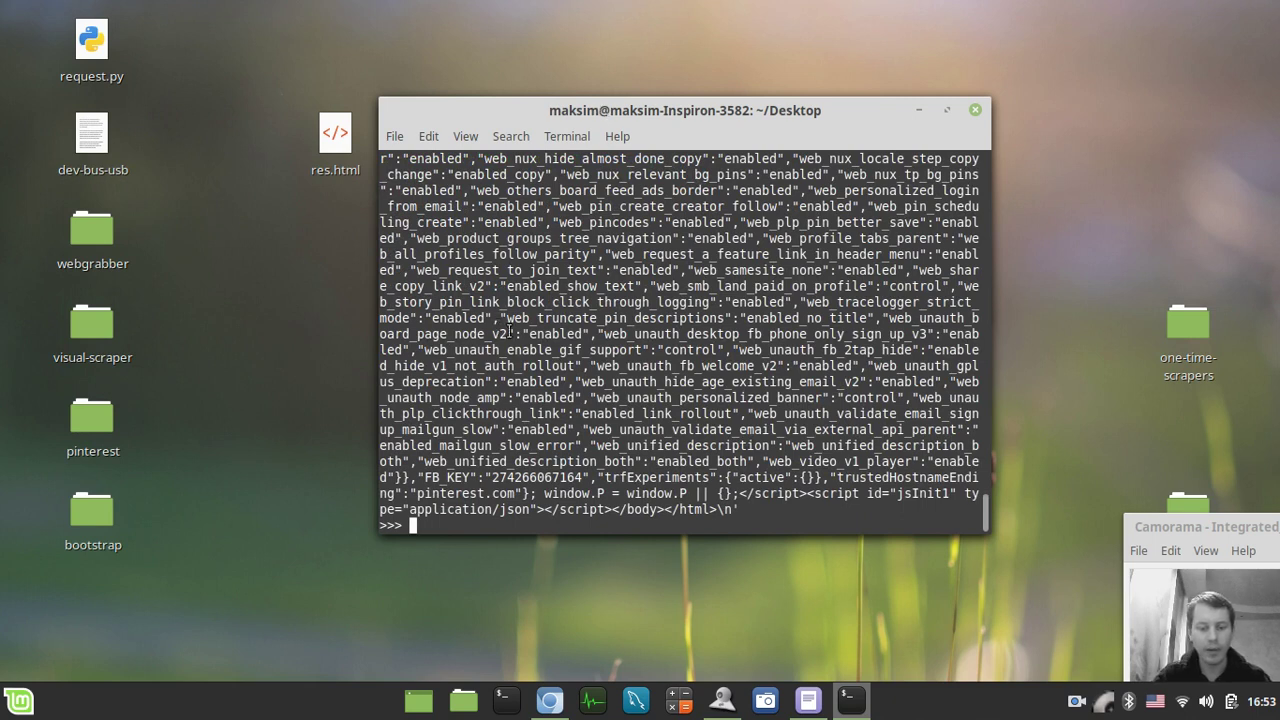
# Parse the html into content with BeautifulSoup(html, 'lxml')
pyautogui.write('content = ')
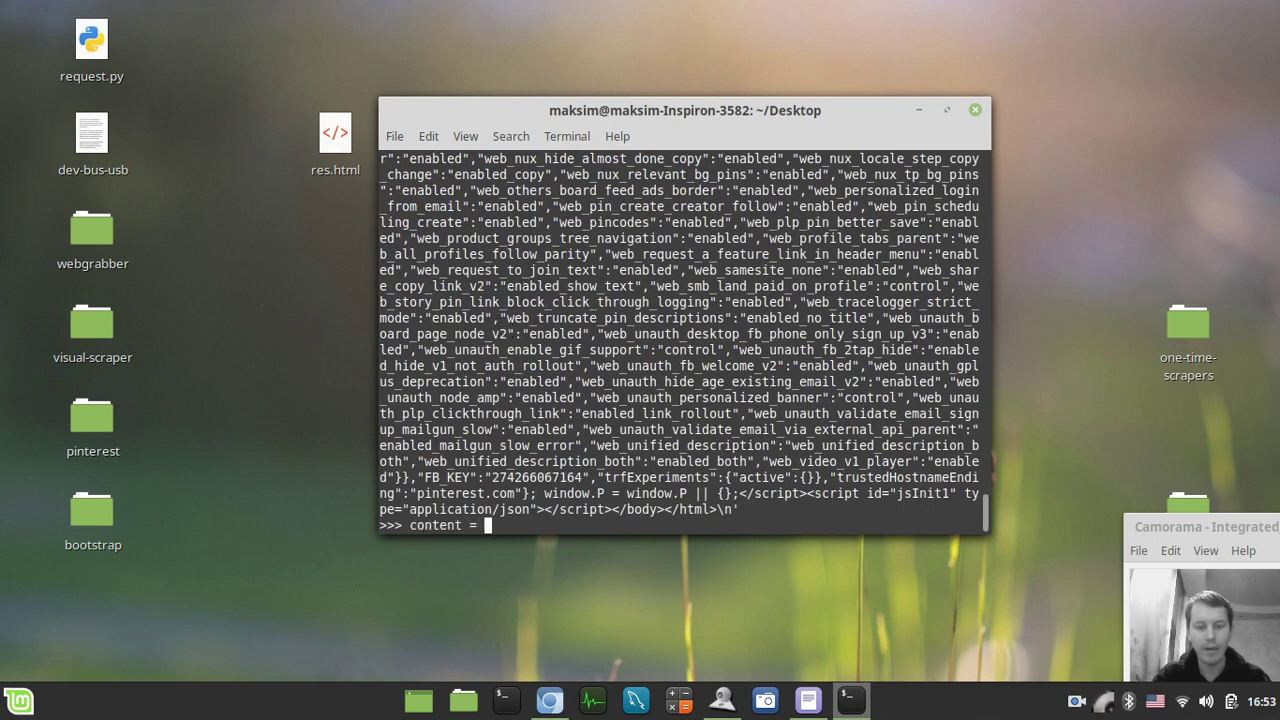
pyautogui.write('Beautifu')
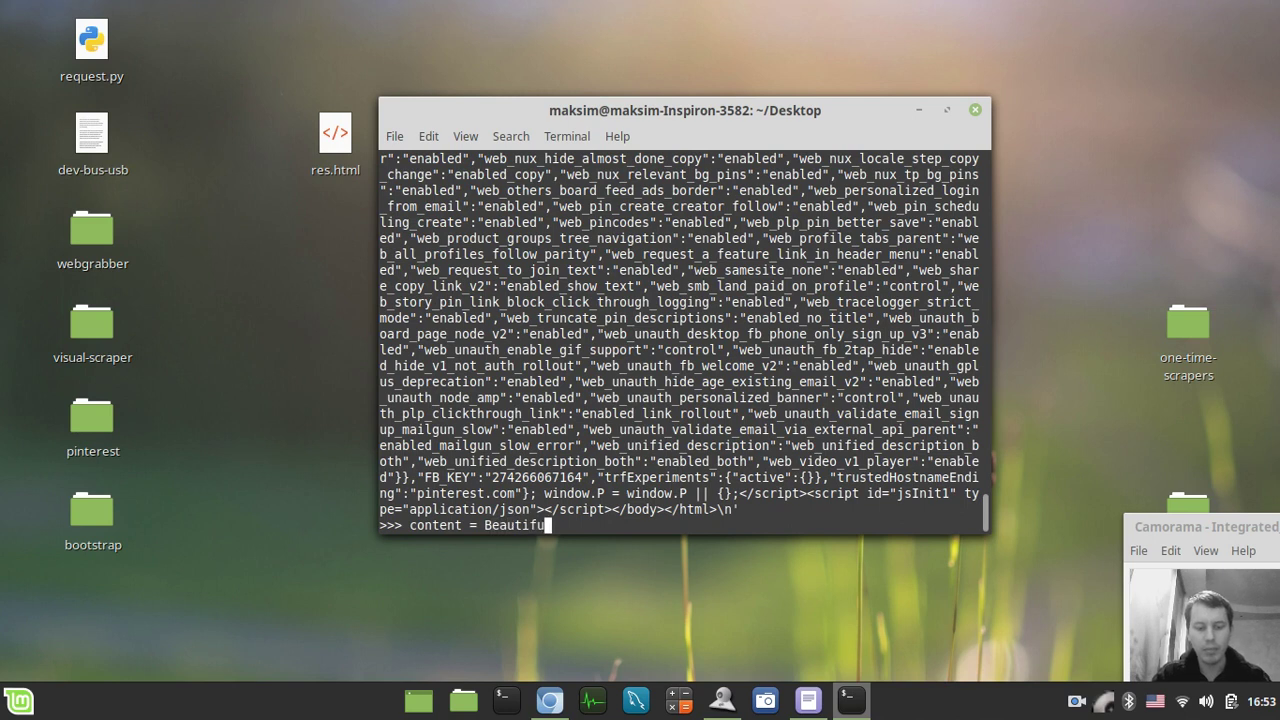
pyautogui.write('lSoup(')
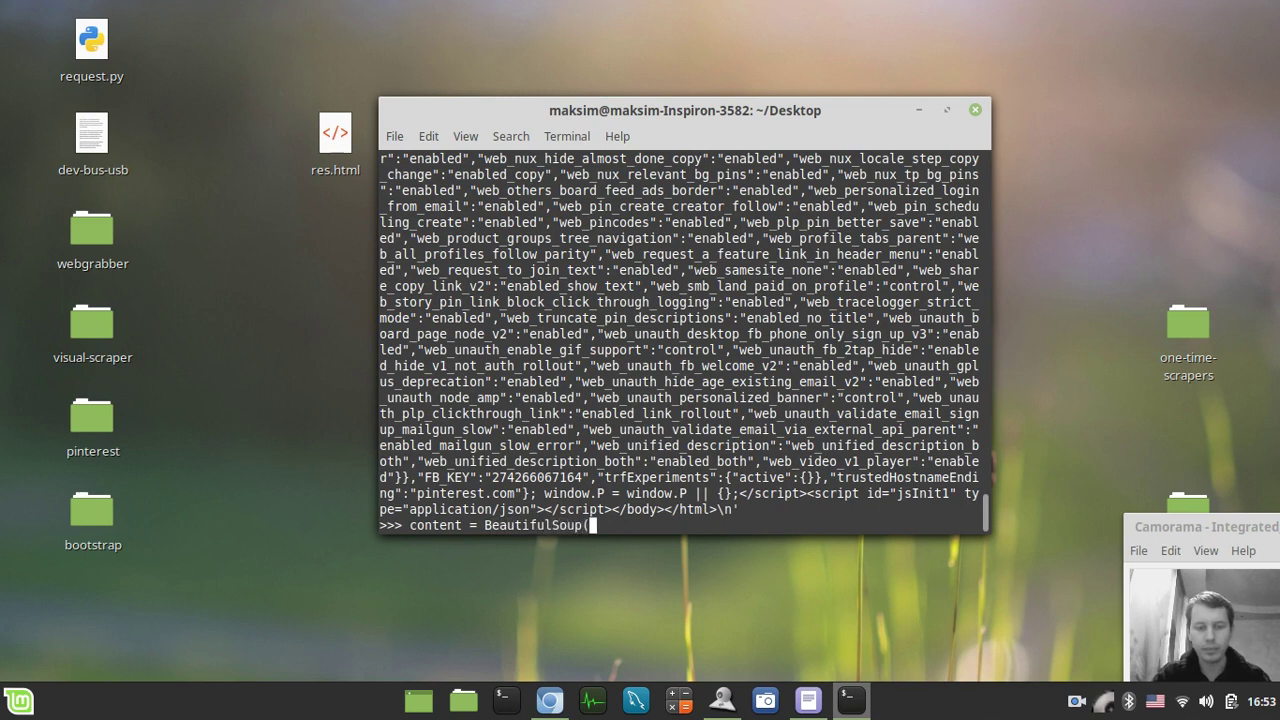
pyautogui.write(')')
pyautogui.press('Left')
pyautogui.write('html')
pyautogui.write(", ''")
pyautogui.press('Left')
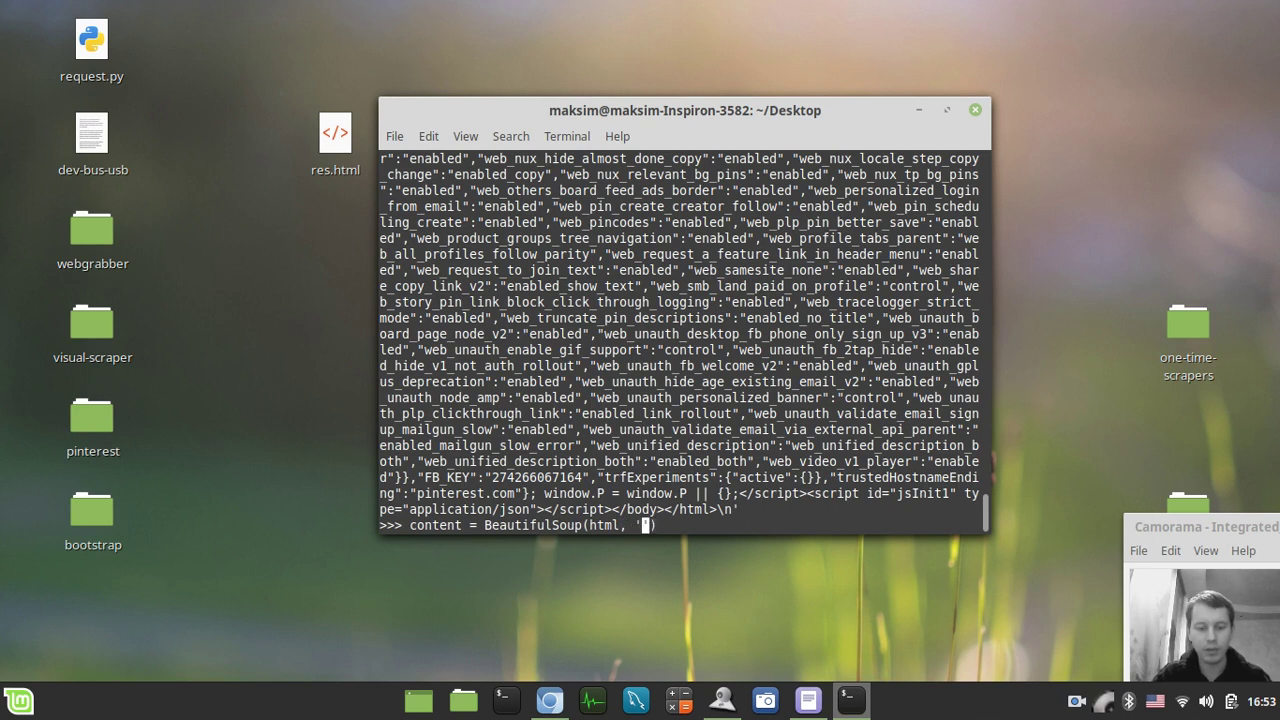
pyautogui.write('xml')
pyautogui.press('Return')
pyautogui.write('i')
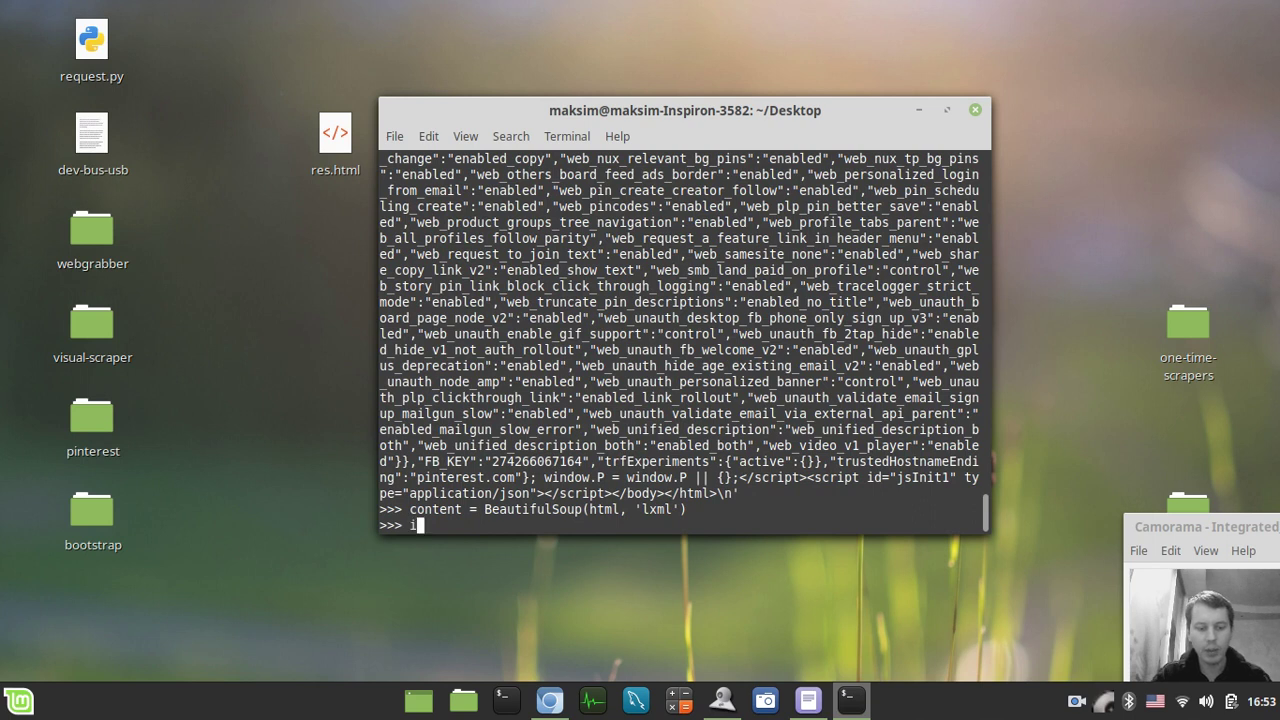
# Build images = [image['src'] for image in content.findAll('img')] and print the pinimg.com URLs
pyautogui.write('mages')
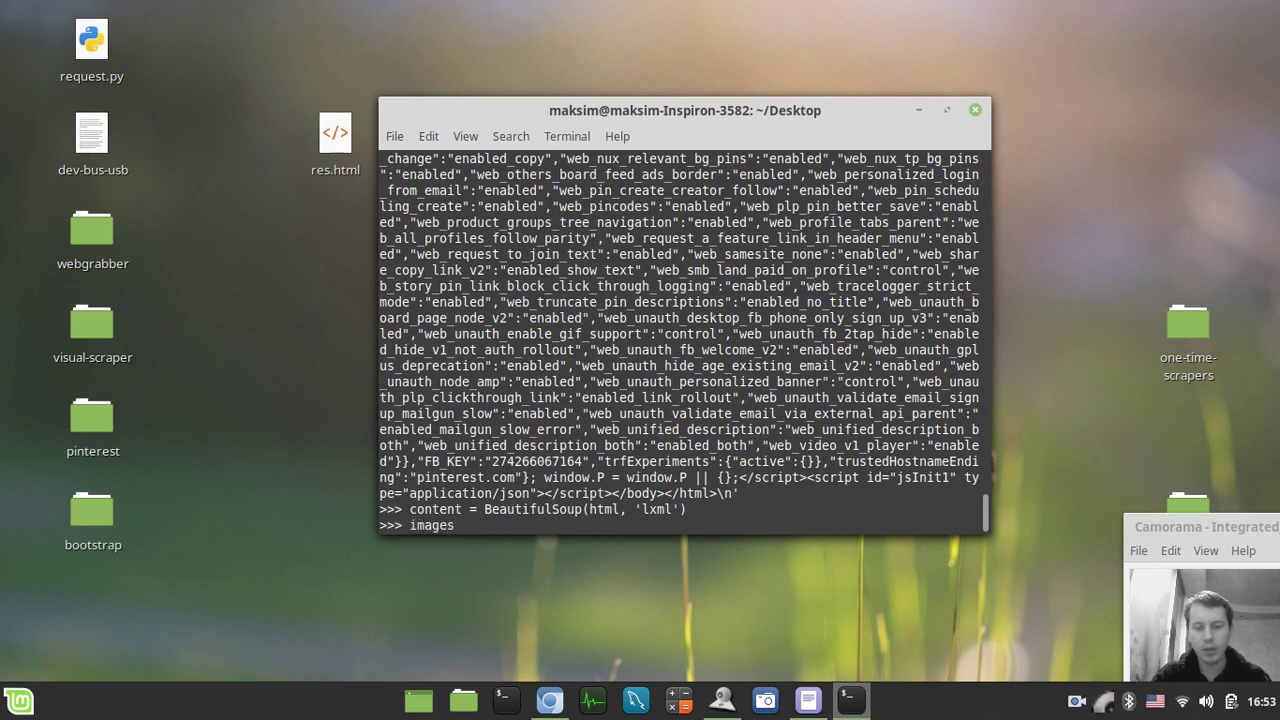
pyautogui.write(' = ')
pyautogui.write('[]')
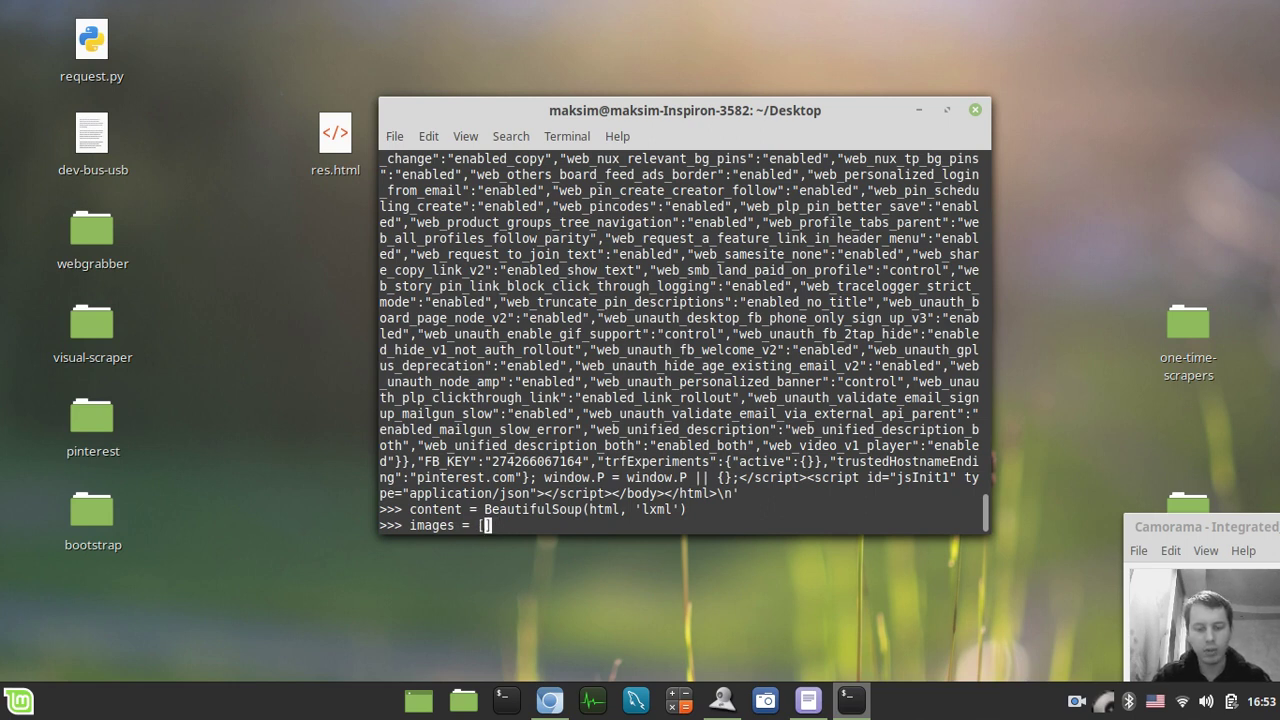
pyautogui.write('image')
pyautogui.write("''")
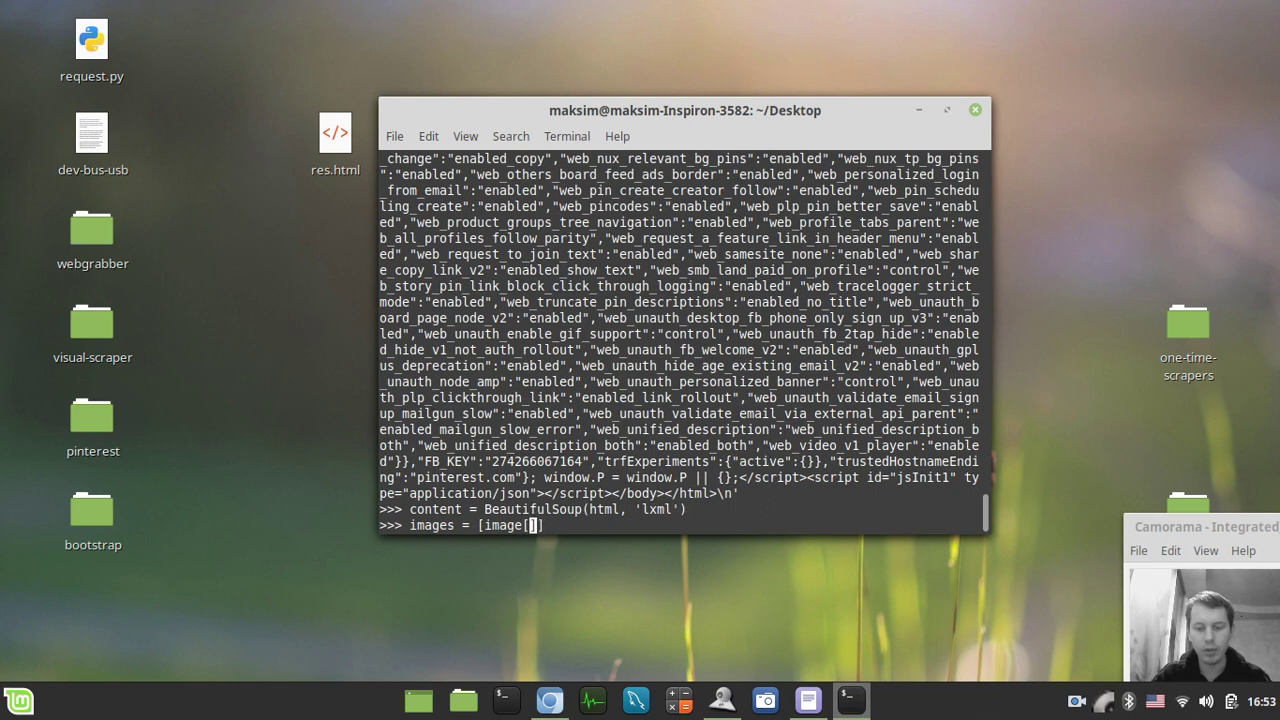
pyautogui.press('Left')
pyautogui.write('src')
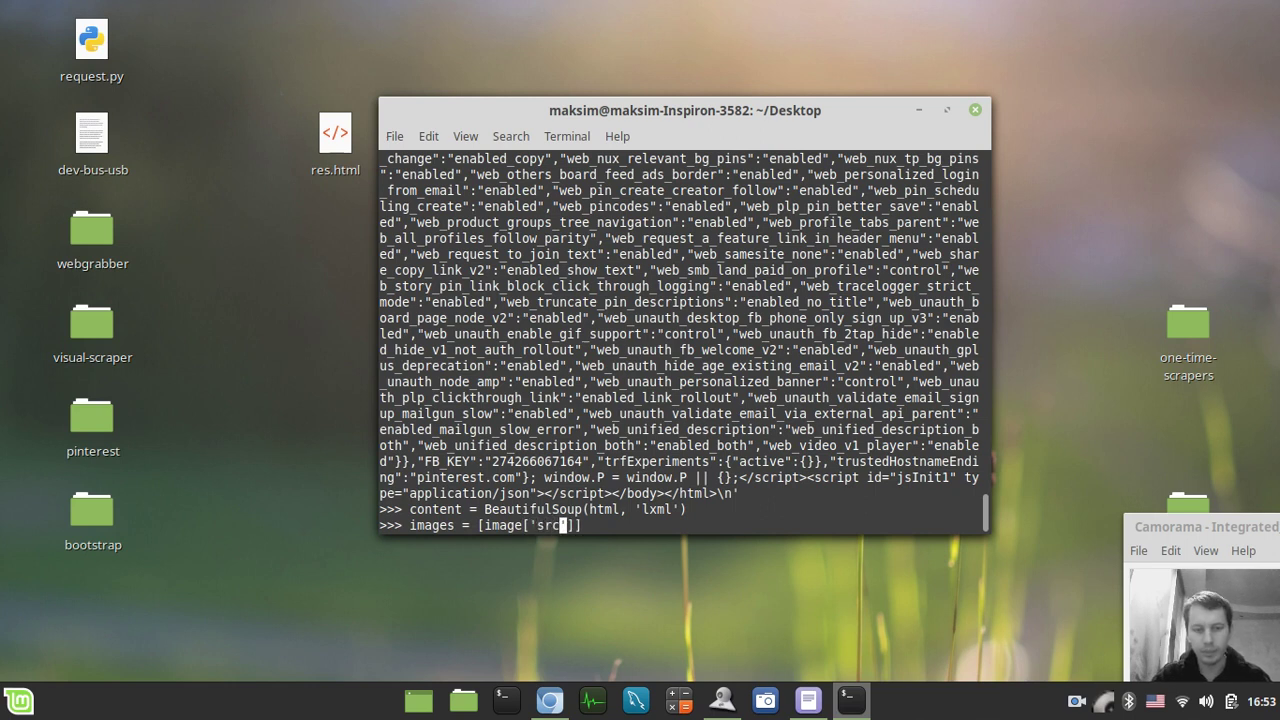
pyautogui.press('Right')
pyautogui.write('f')
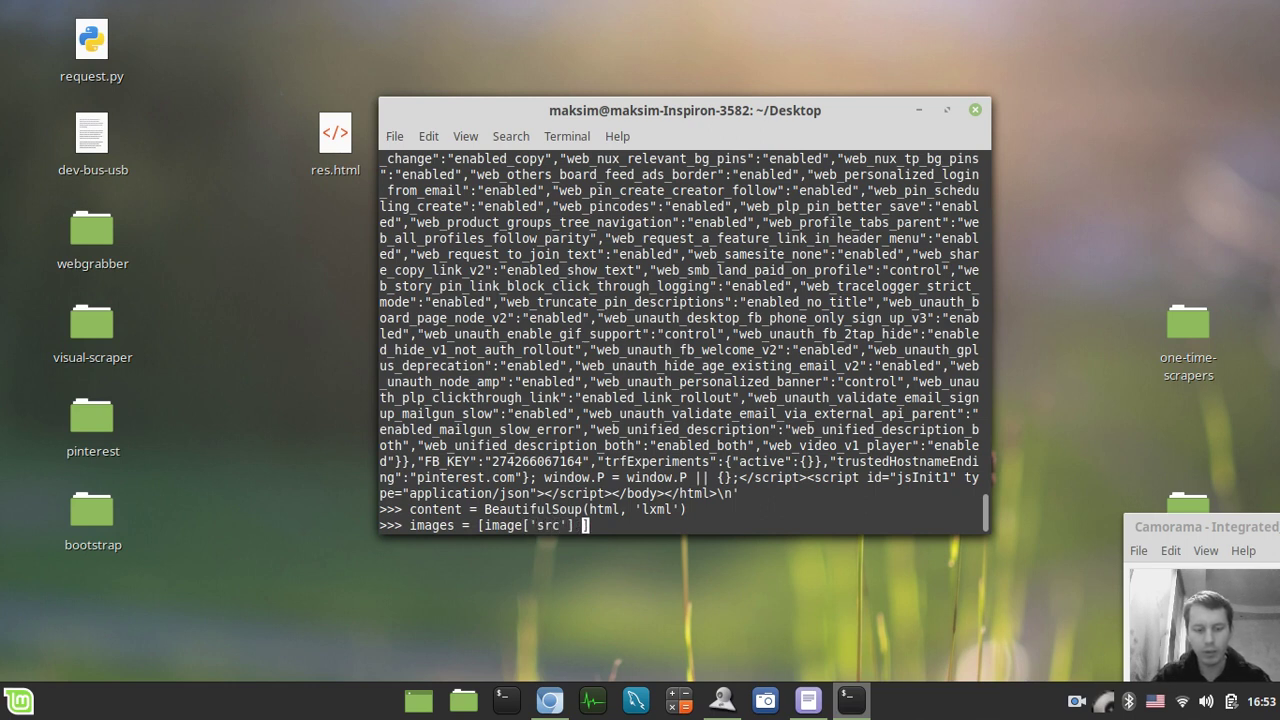
pyautogui.write('or image ')
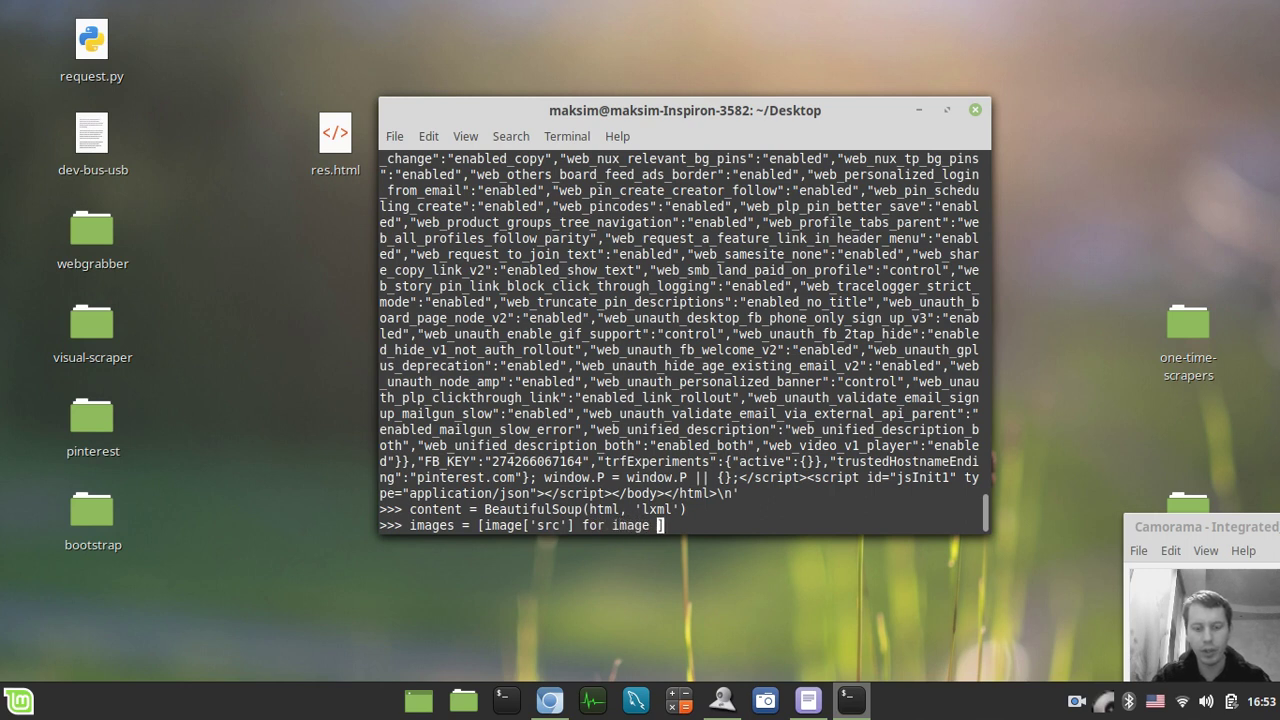
pyautogui.write('n ')
pyautogui.write('con')
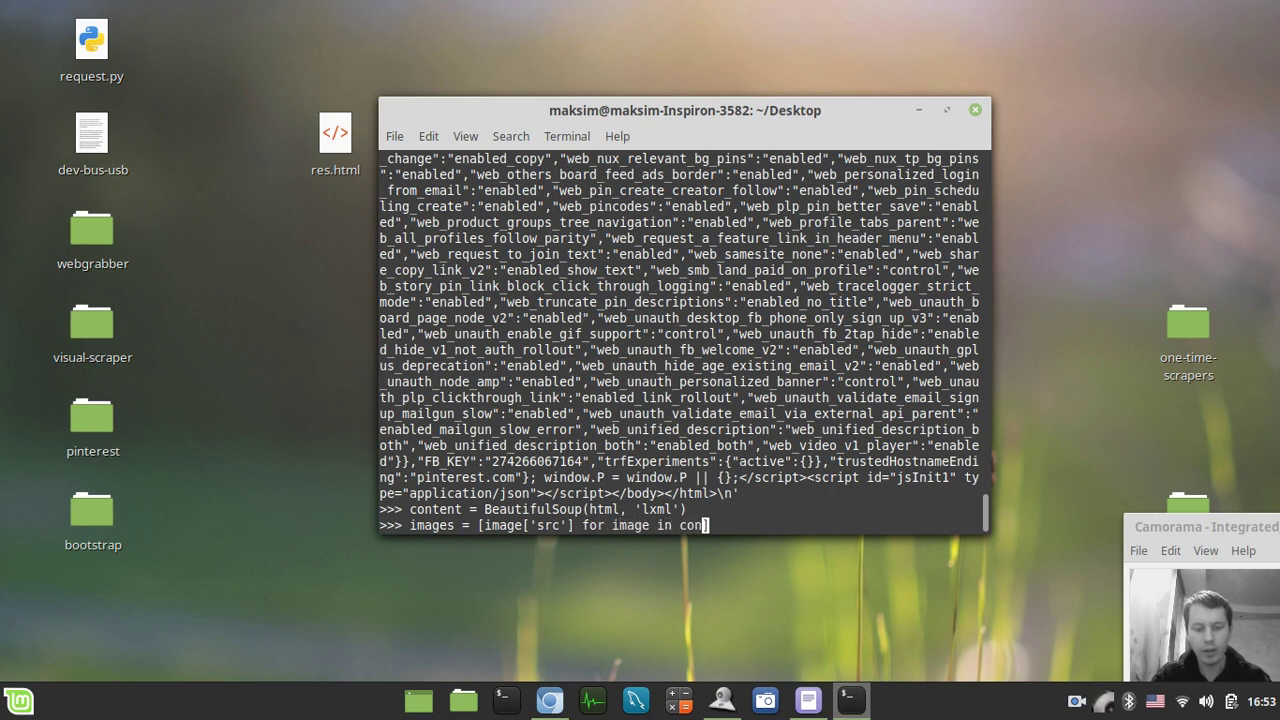
pyautogui.write('e')
pyautogui.write('ent')
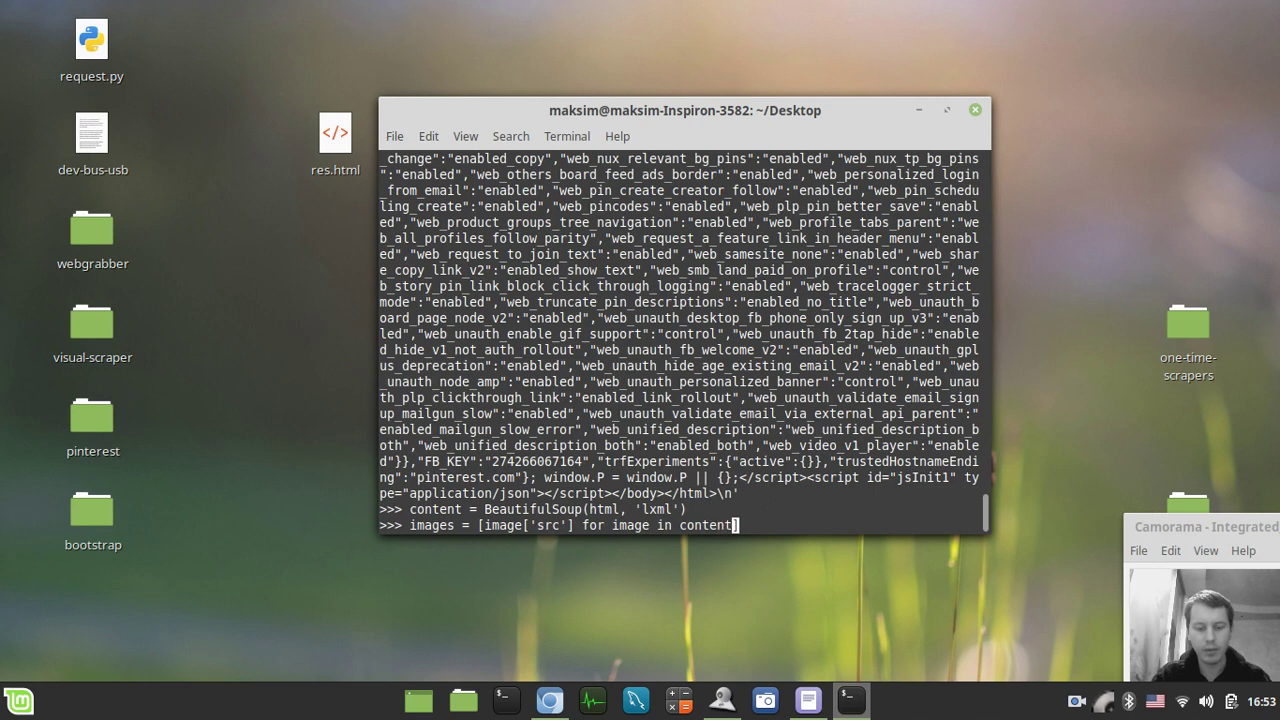
pyautogui.write('.find')
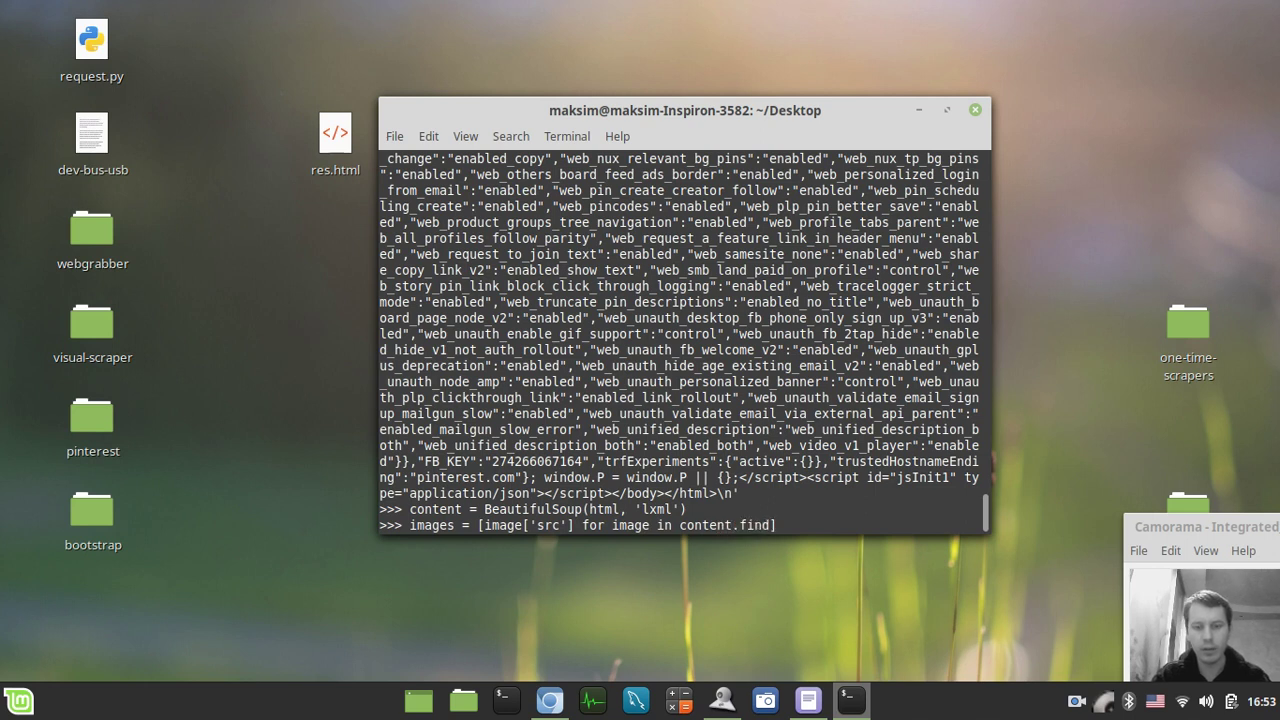
pyautogui.write('All(')
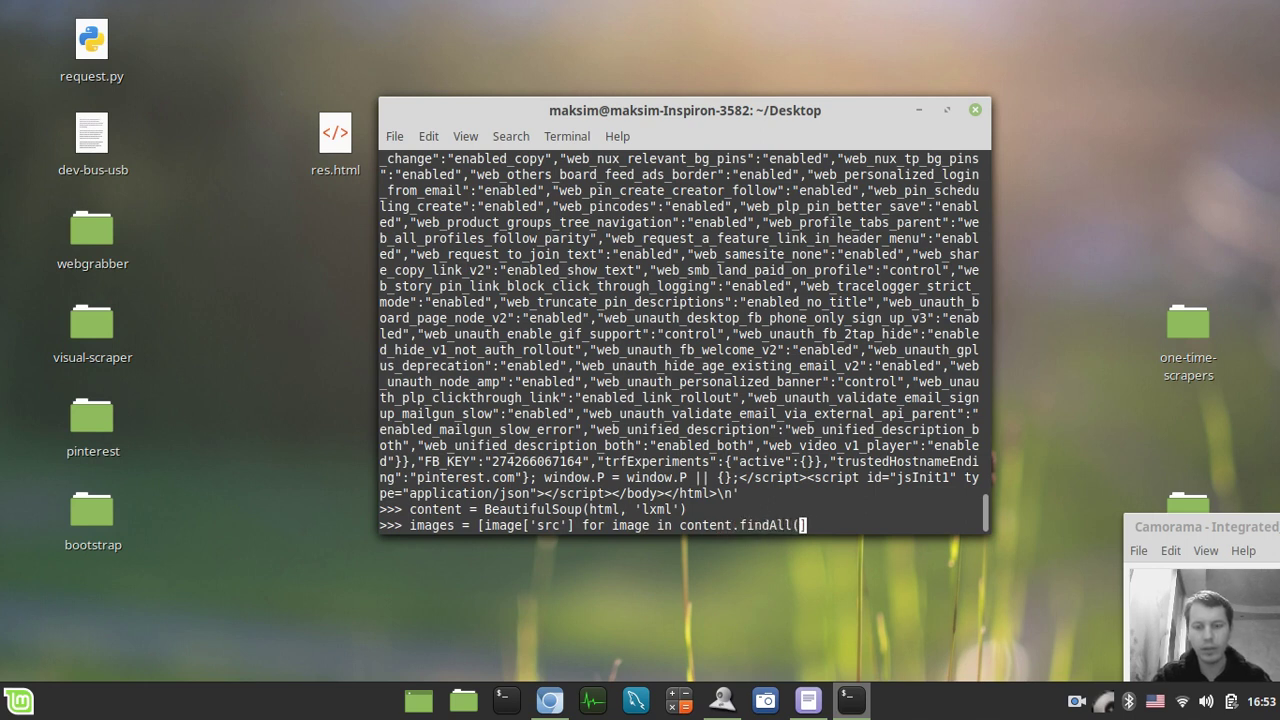
pyautogui.write(')]')
pyautogui.press('Left')
pyautogui.press('Left')
pyautogui.write("''")
pyautogui.press('Left')
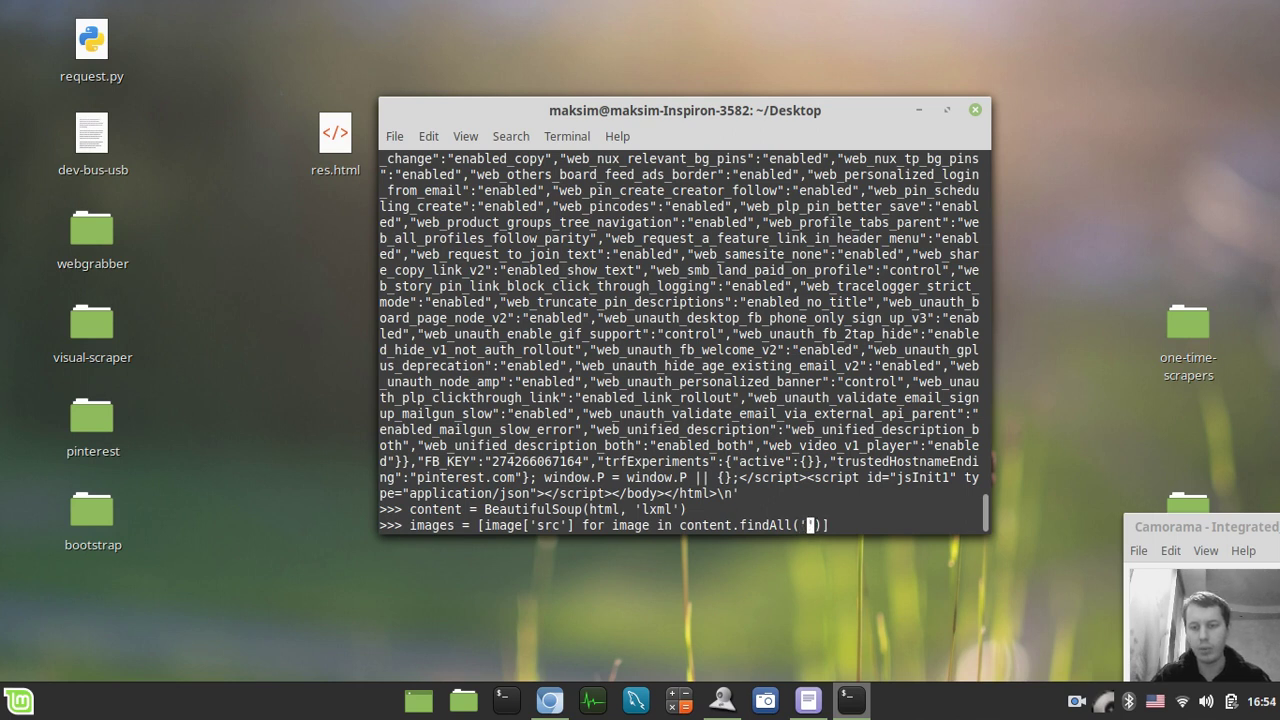
pyautogui.write('img')
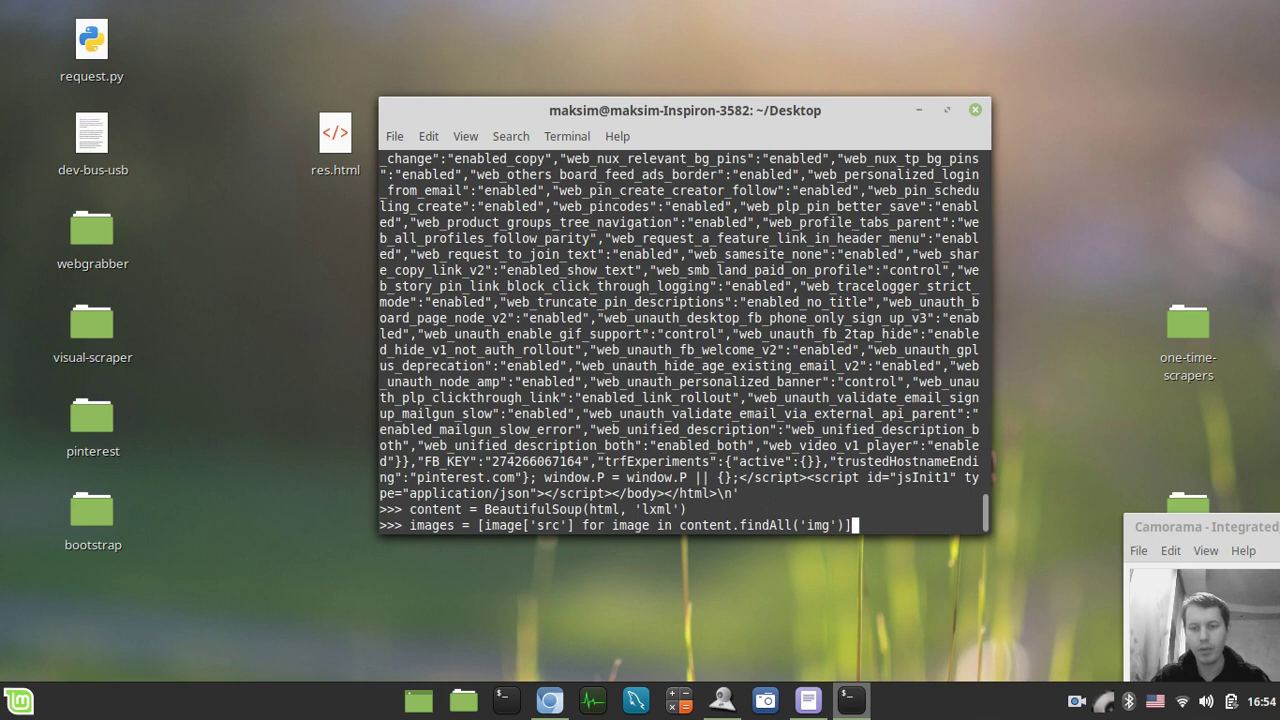
pyautogui.press('Return')
pyautogui.write('ma')
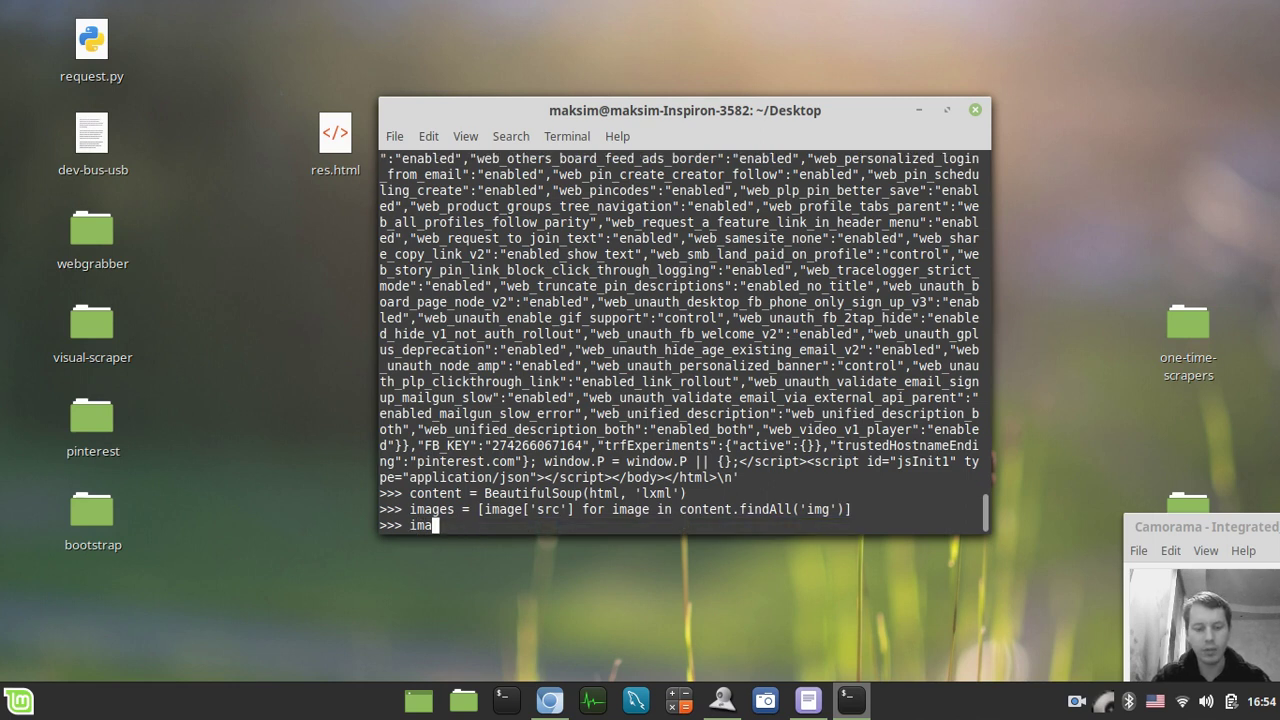
pyautogui.write('ges')
pyautogui.press('Return')
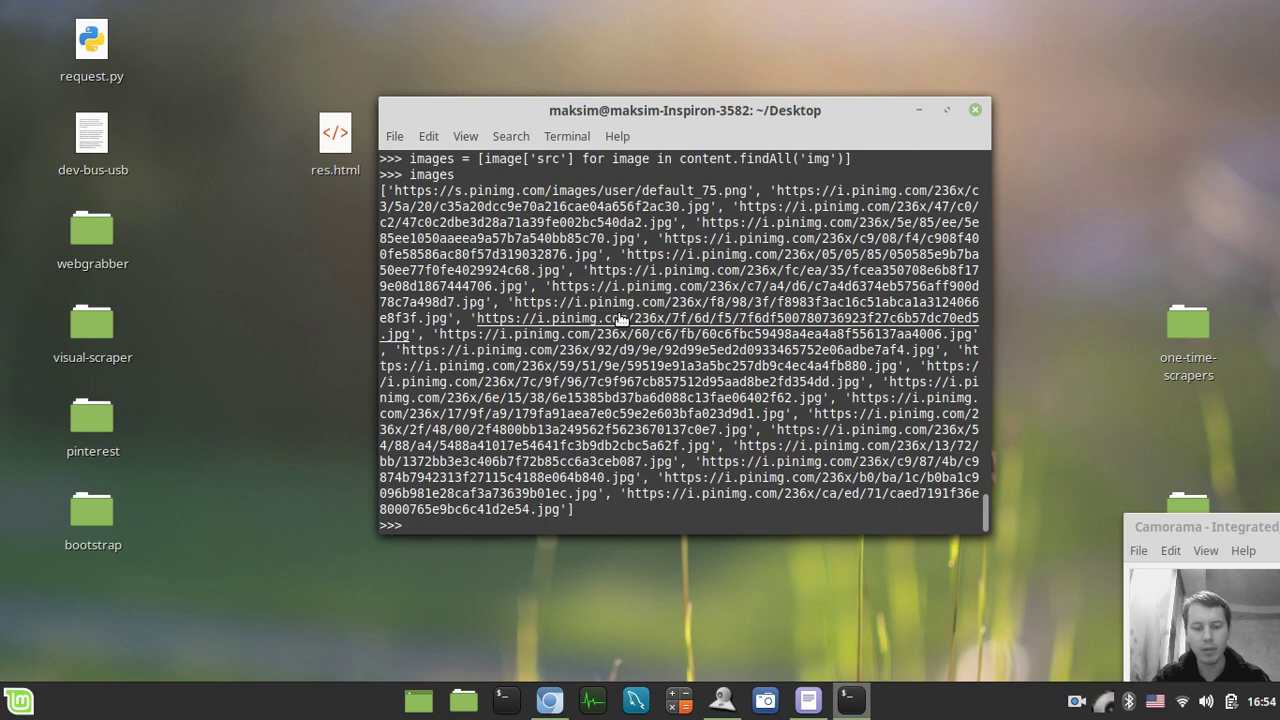
# Run a 'for image in images: print(image)' loop to list each image URL
pyautogui.write('for')
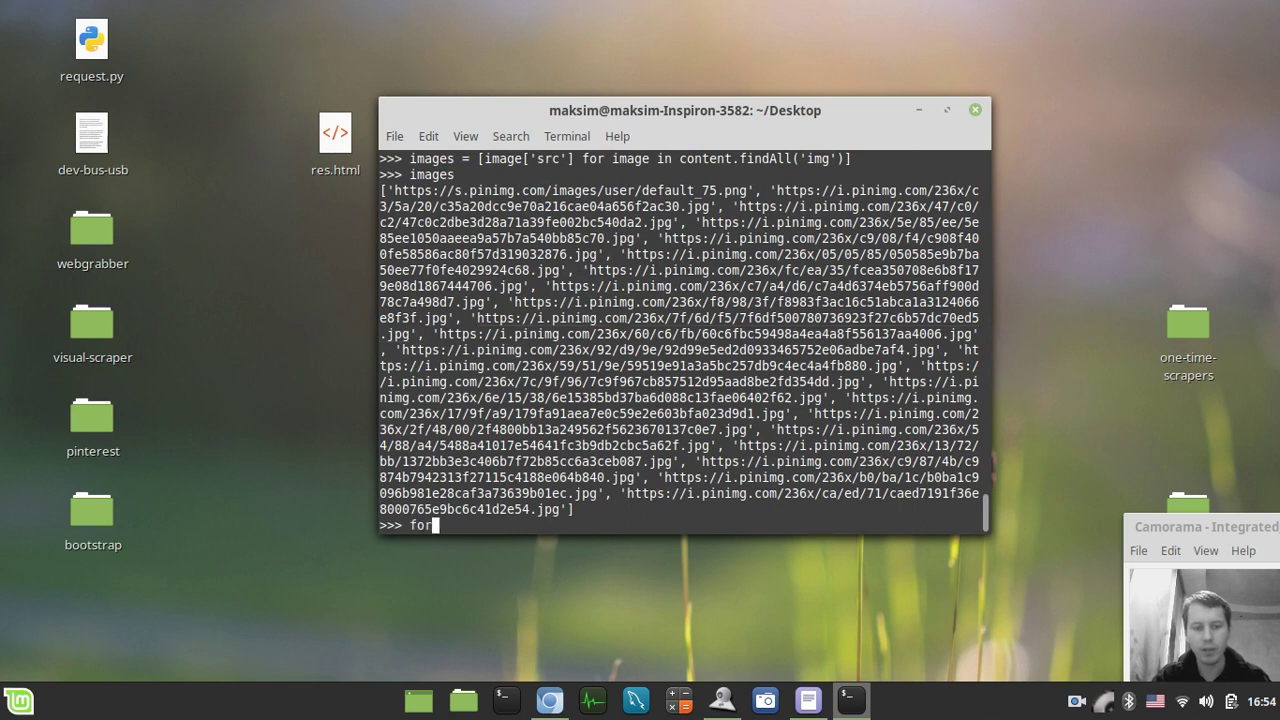
pyautogui.write(' image in ')
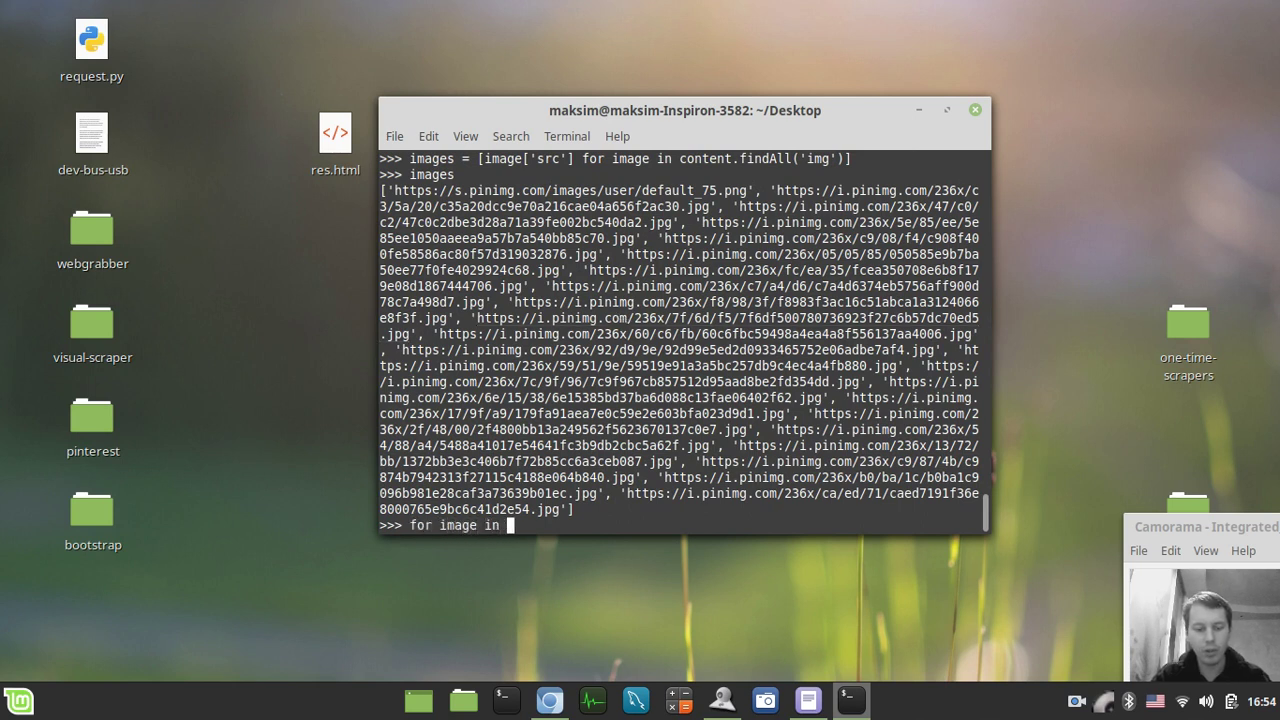
pyautogui.write('images:')
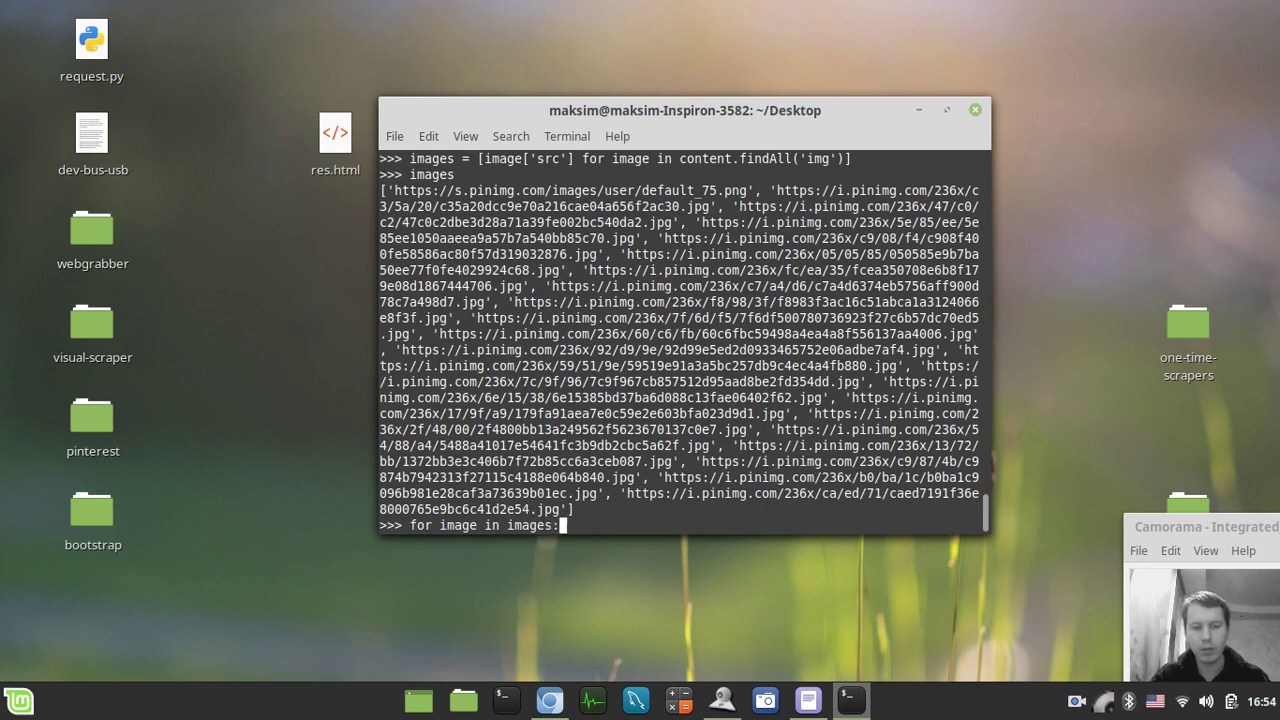
pyautogui.press('Return')
pyautogui.press('Tab')
pyautogui.write('pri')
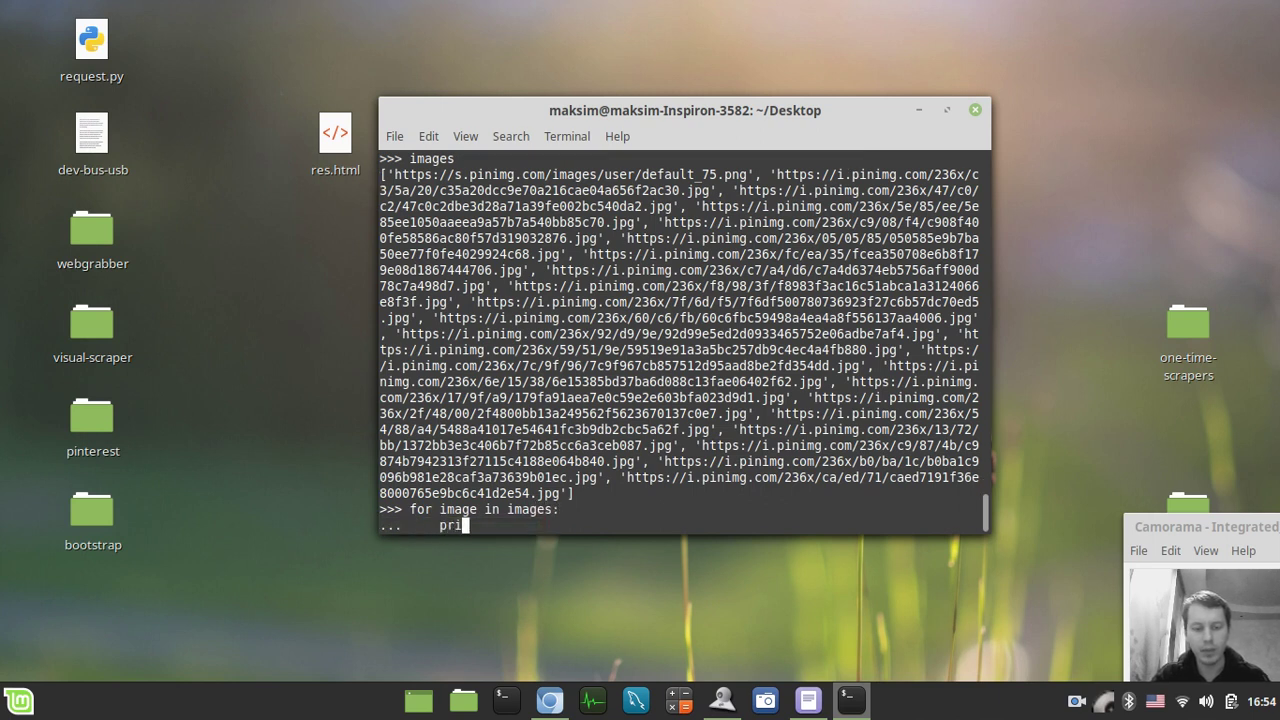
pyautogui.write('nt()')
pyautogui.press('Left')
pyautogui.write('ima')
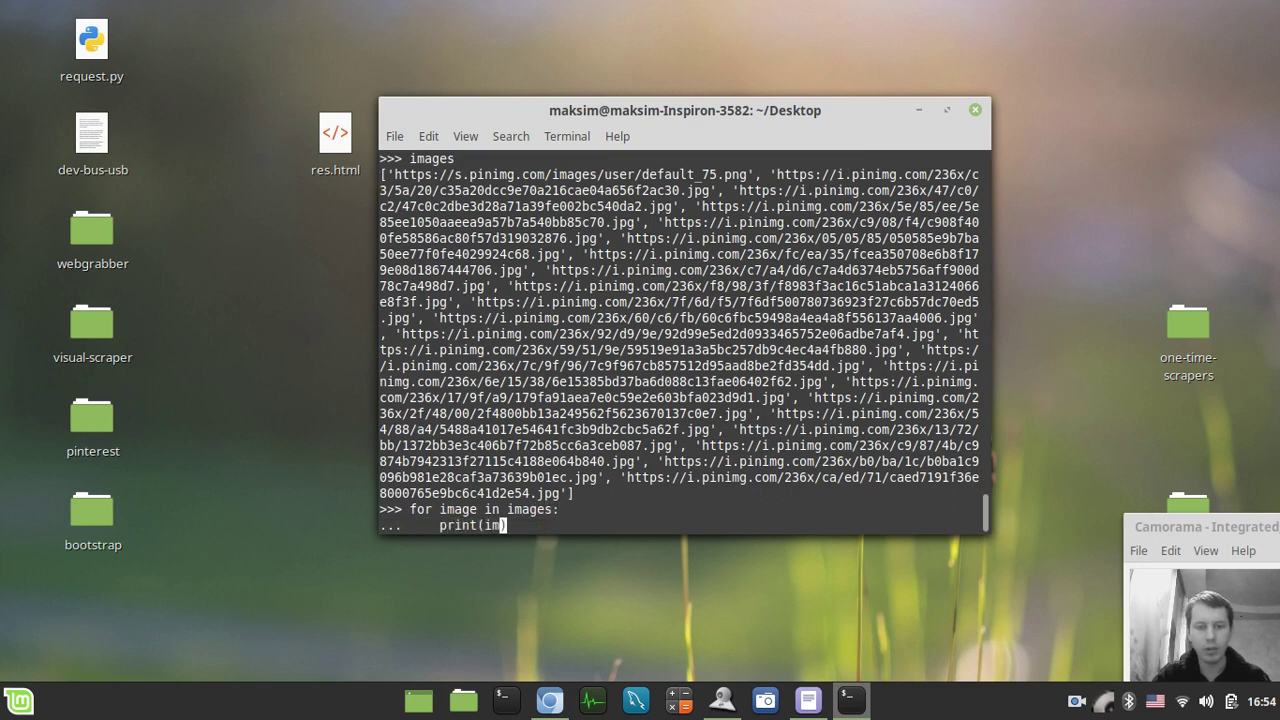
pyautogui.write('ge')
pyautogui.press('Return')
pyautogui.press('Return')
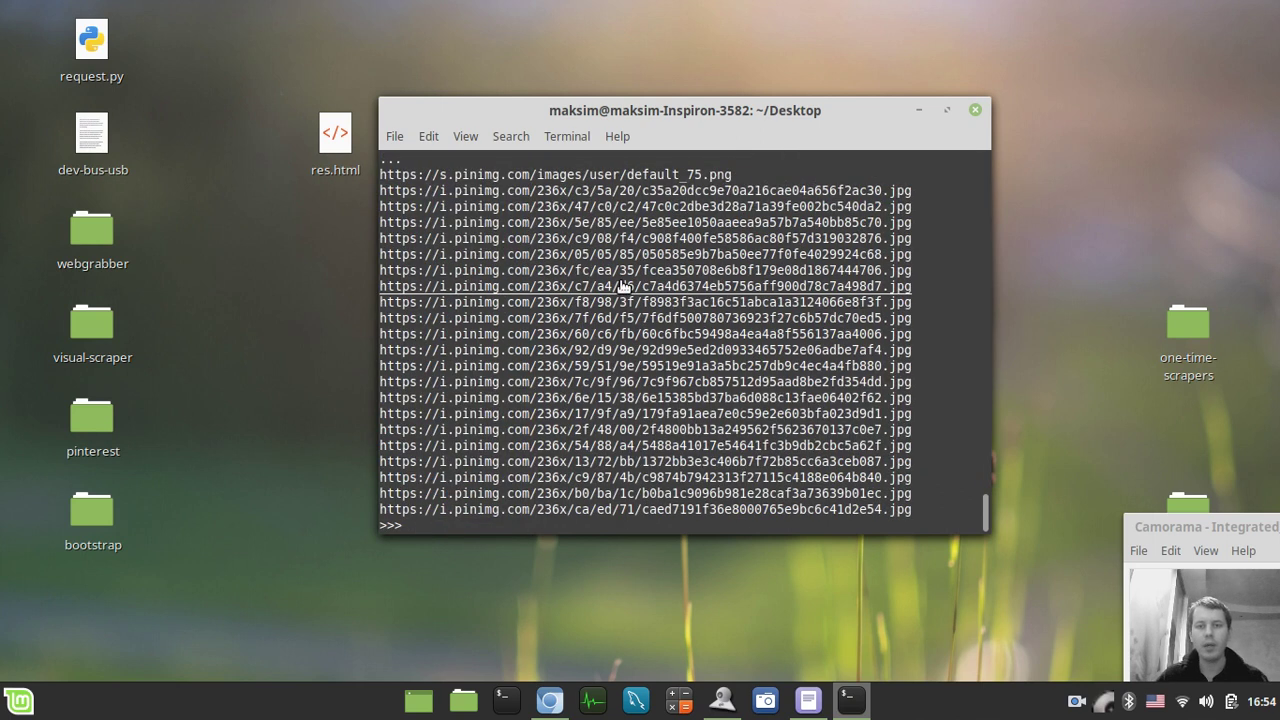
# Select the first i.pinimg.com image URL in the terminal output
pyautogui.scroll(2, 622, 287)
pyautogui.scroll(-2, 586, 343)
pyautogui.scroll(2, 586, 343)
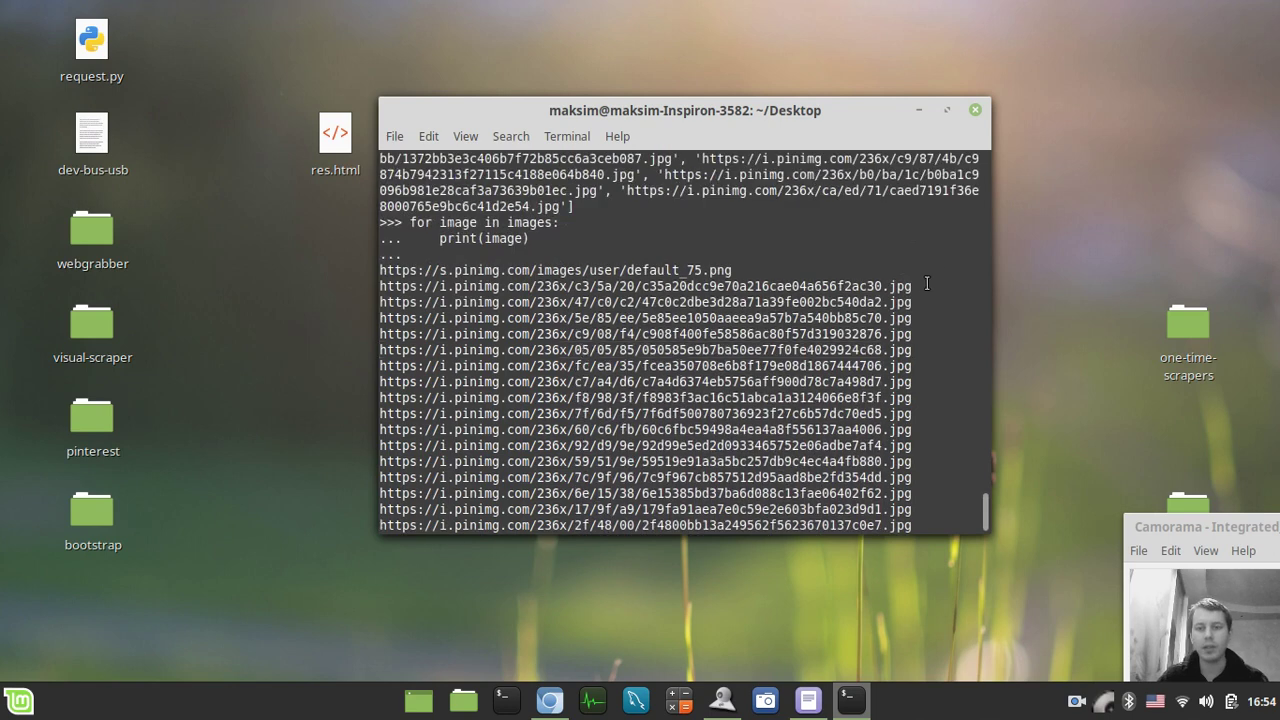
pyautogui.moveTo(927, 284); pyautogui.dragTo(364, 286)
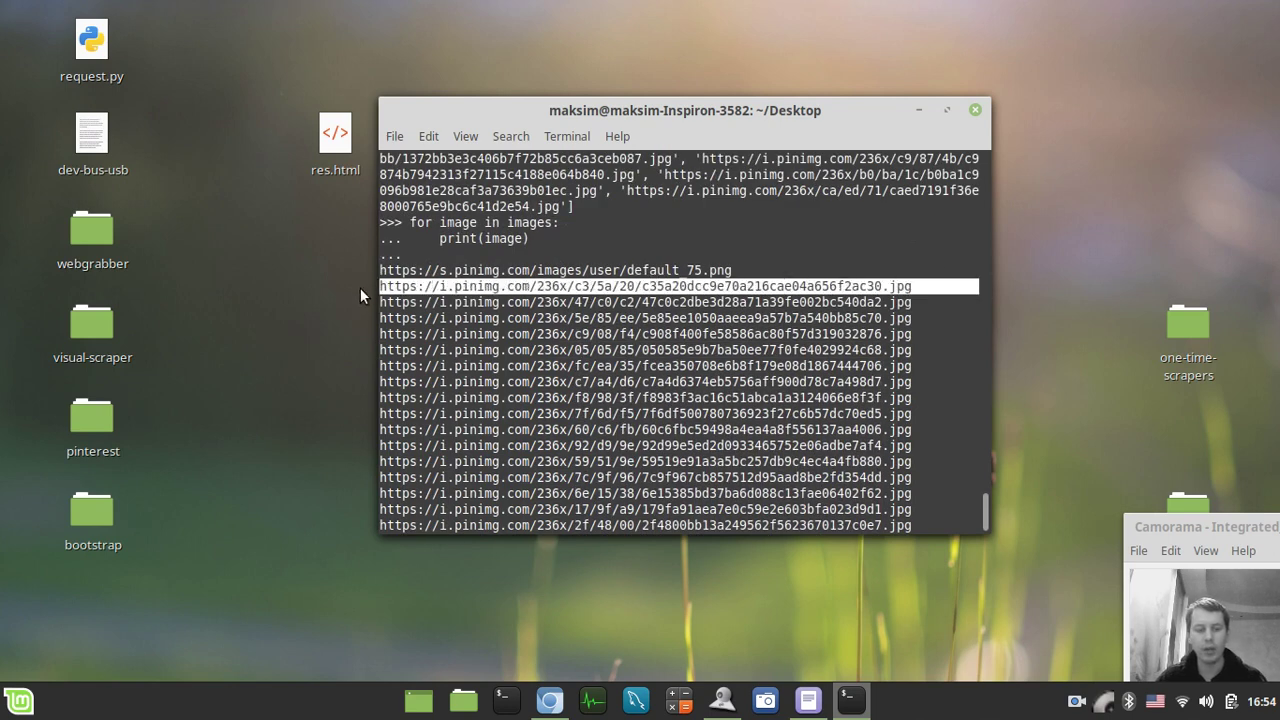
# Load the copied i.pinimg.com image URL in a new Chromium tab
pyautogui.click(549, 700)
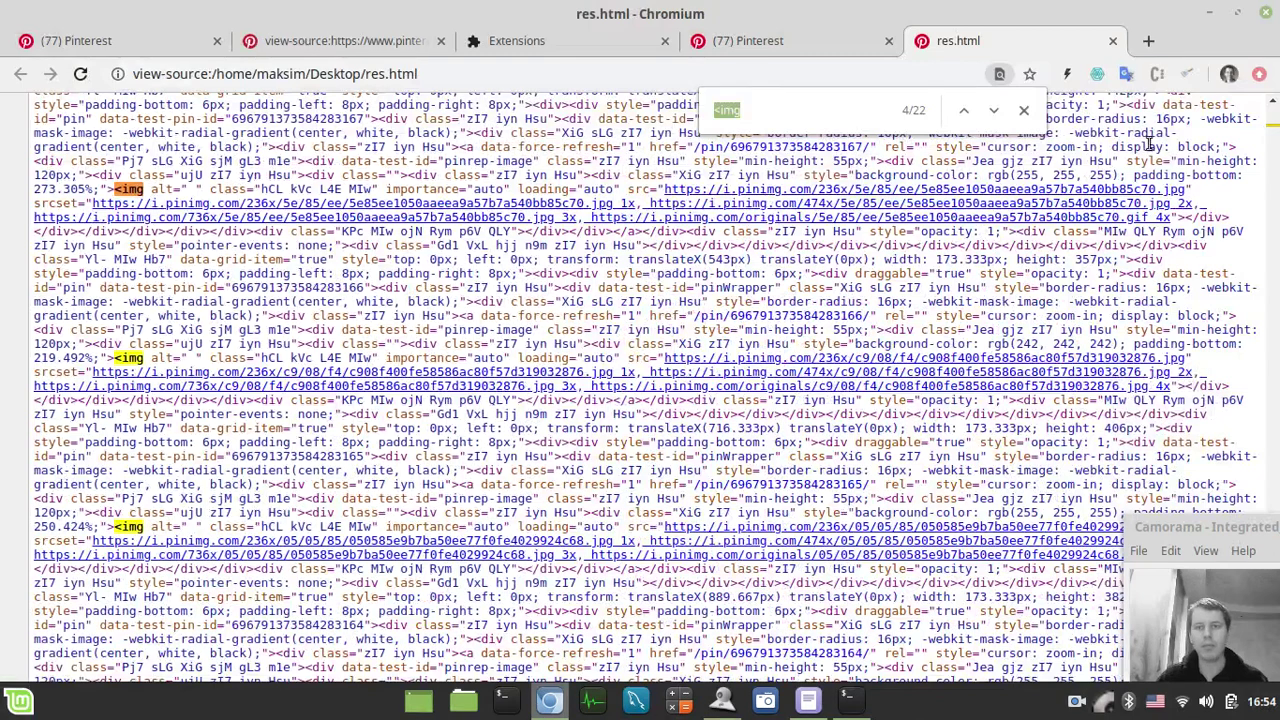
pyautogui.hotkey('ctrl', 't')
pyautogui.hotkey('ctrl', 'v')
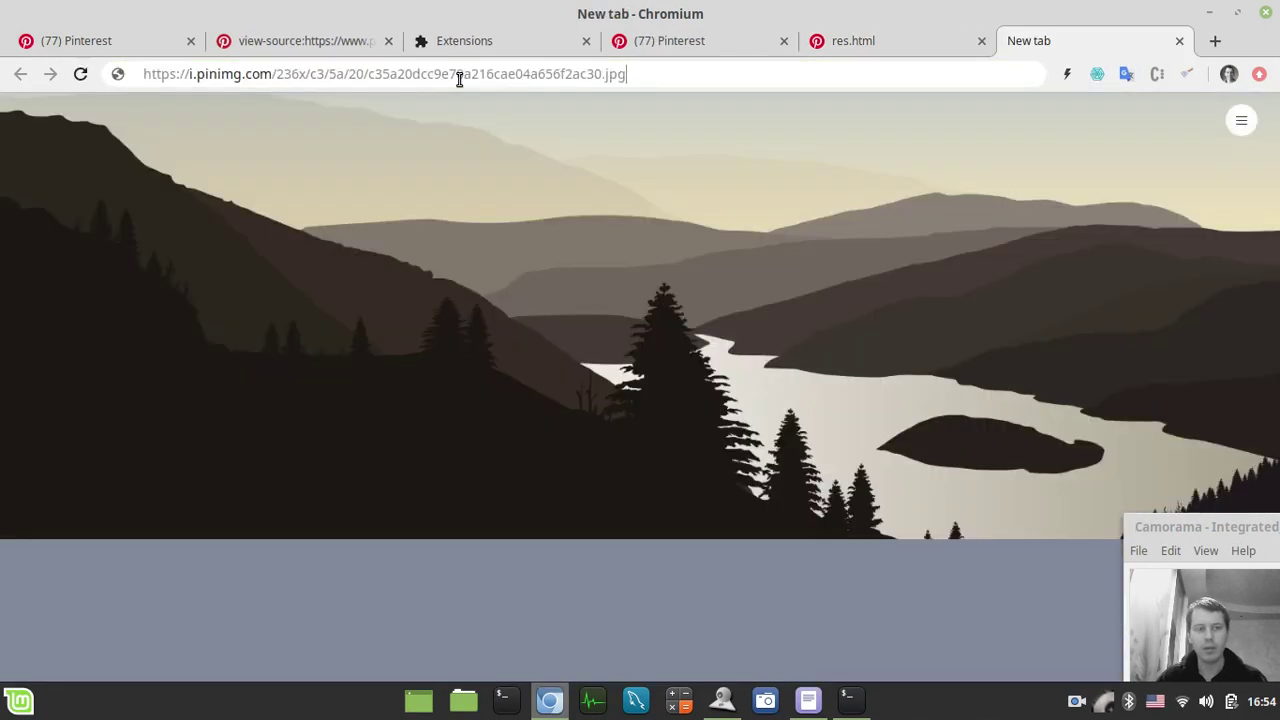
pyautogui.press('Return')
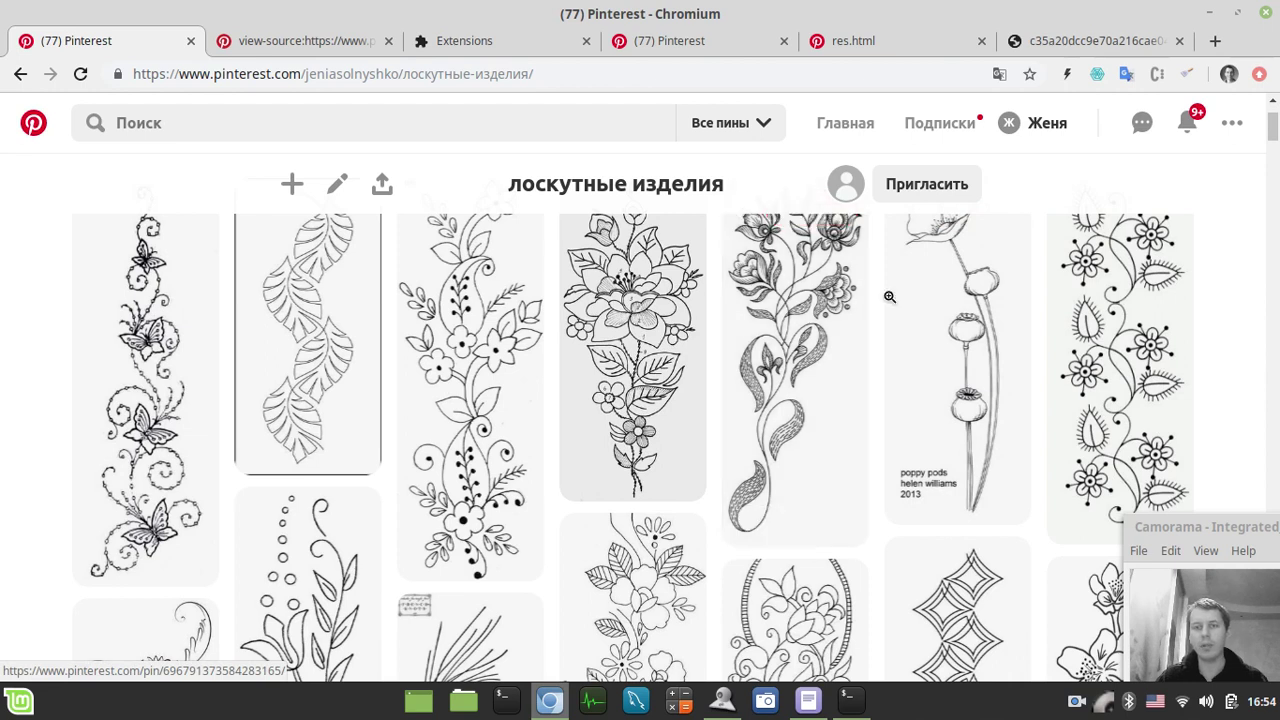
pyautogui.moveTo(957, 350)
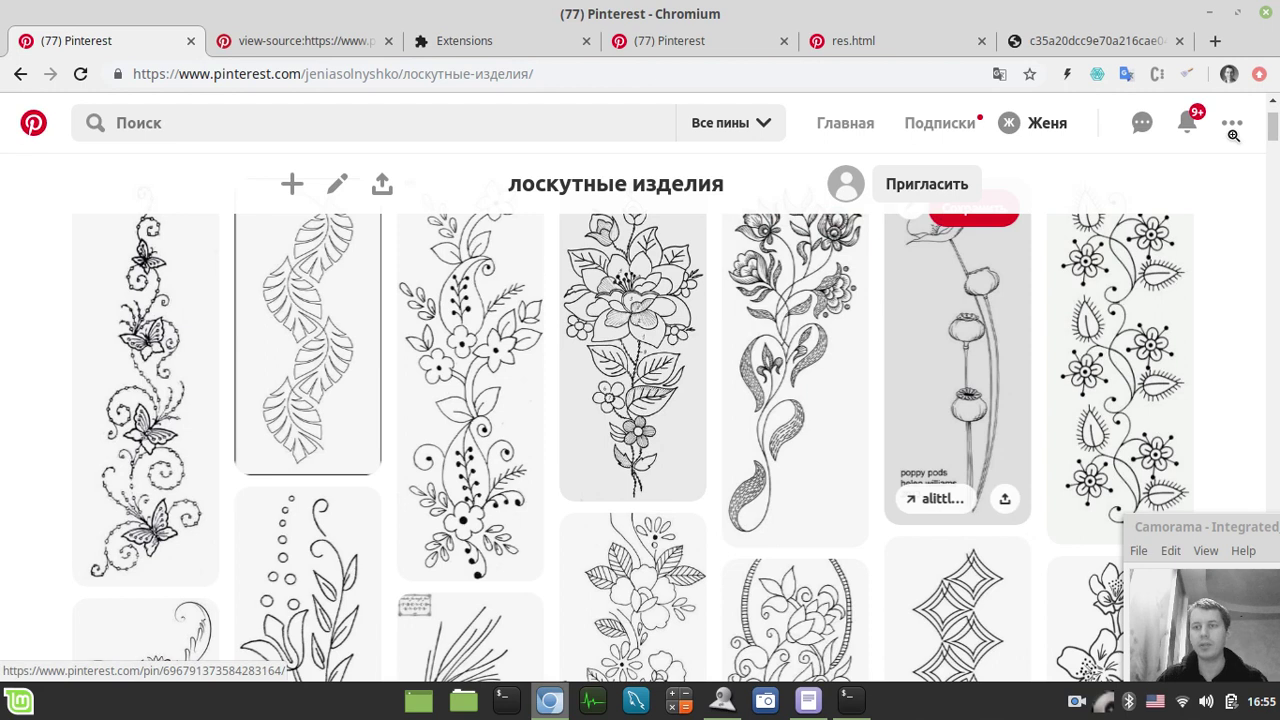
# Invoke the Web grabber extension from the Chromium toolbar on the Pinterest board
pyautogui.click(1189, 76)
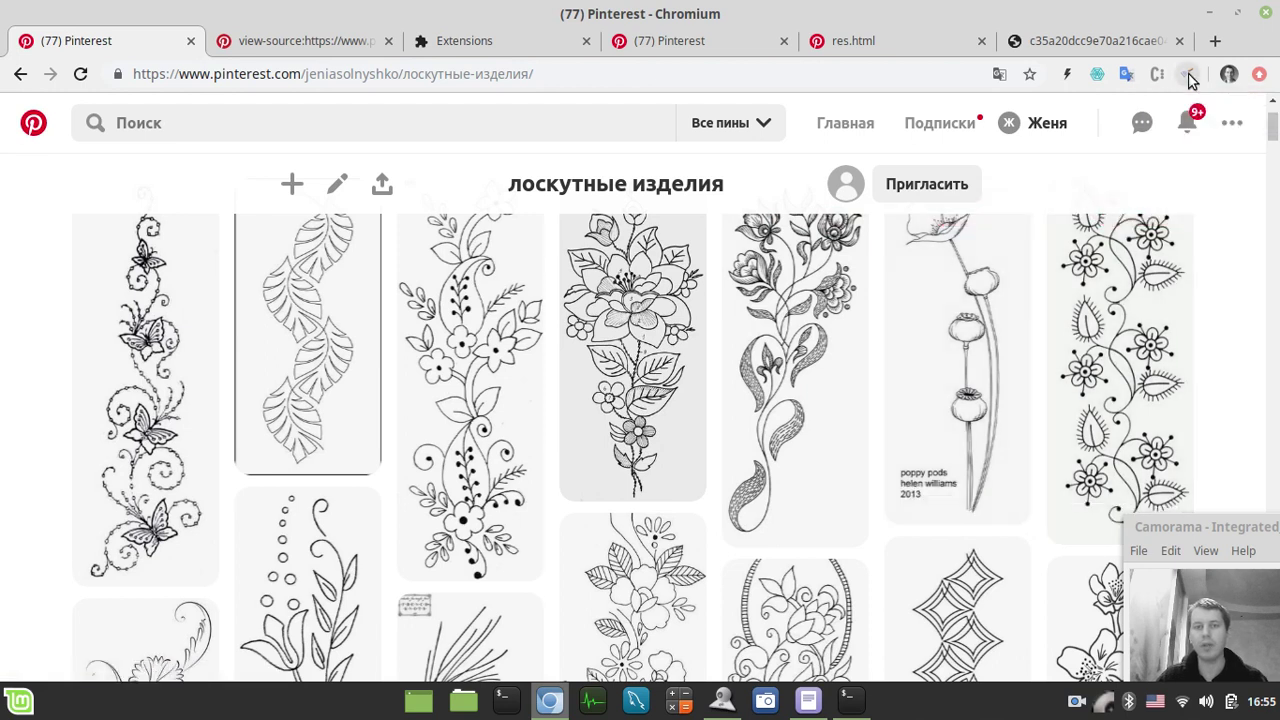